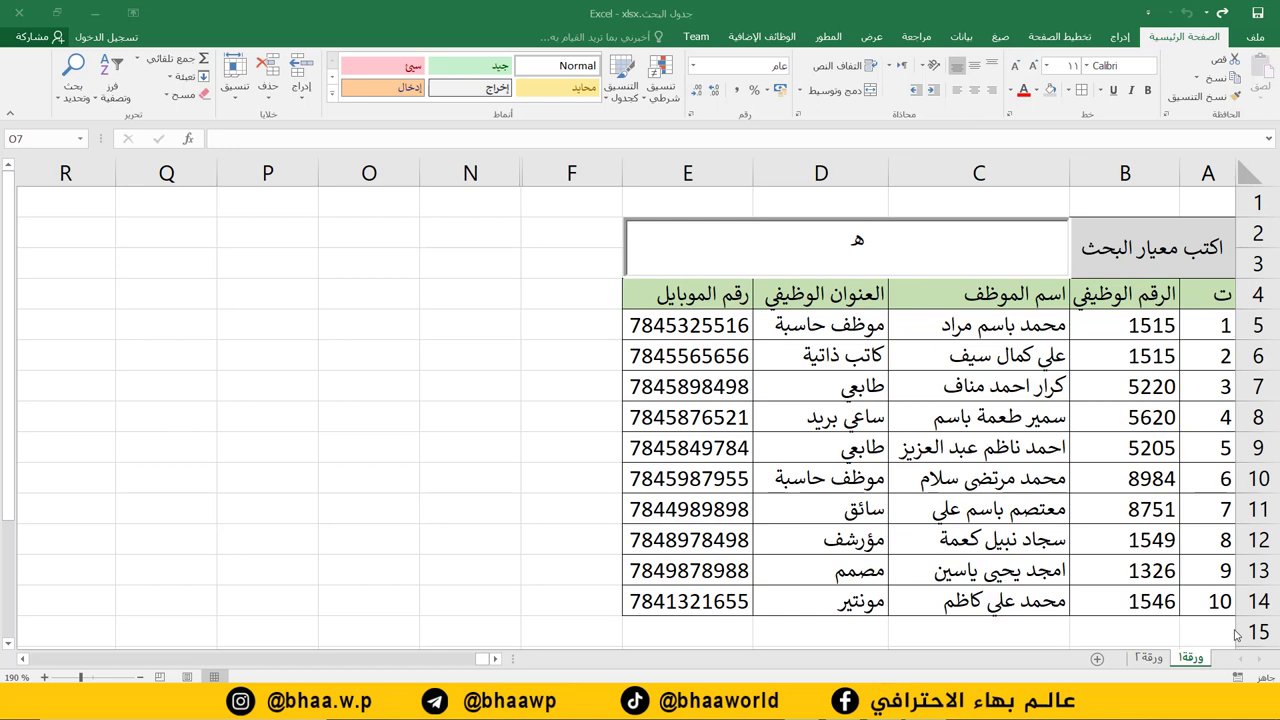
- Test the finished search box by searching the employee table for a first name and for an employee number
left_click_drag(640, 603, 1197, 295)
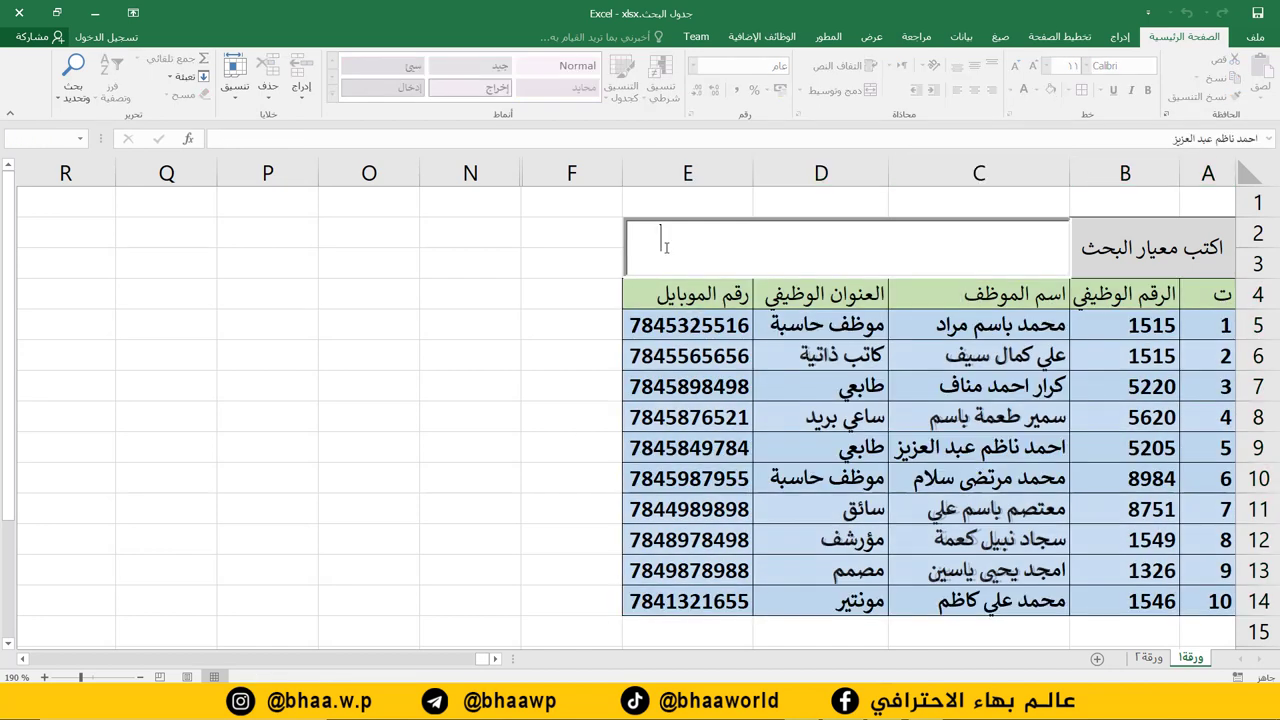
type("محمد")
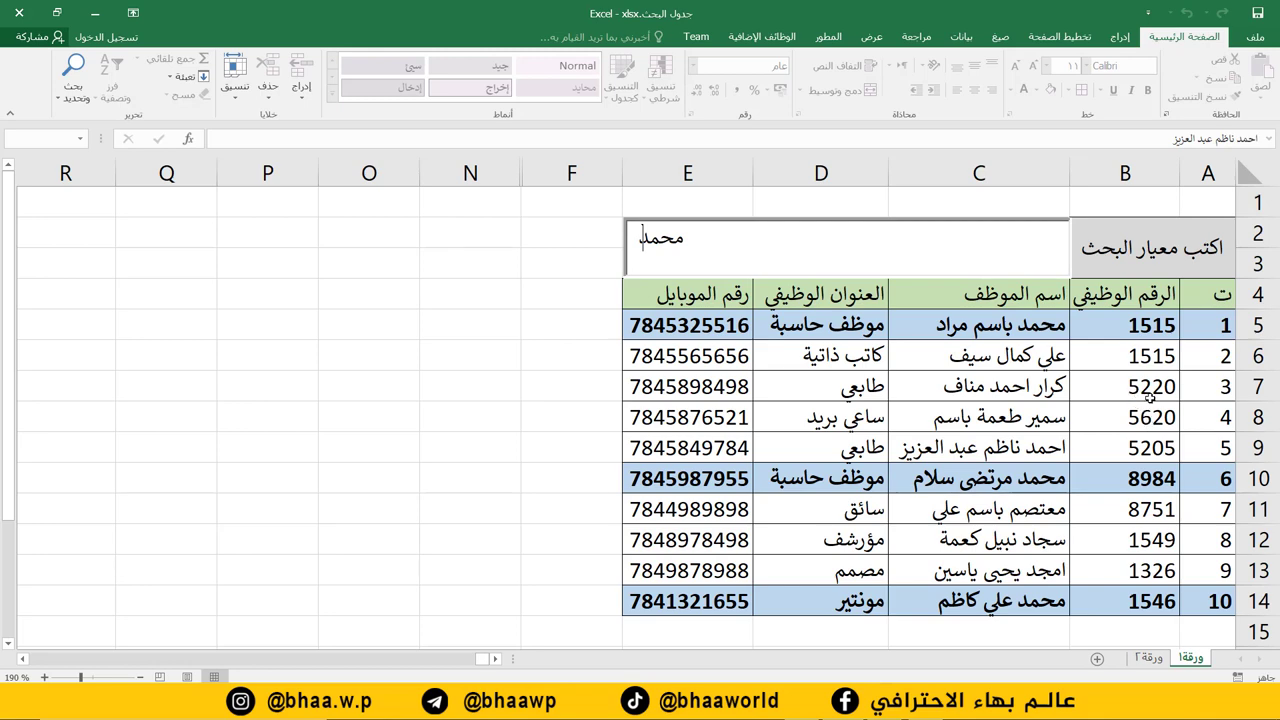
double_click(688, 246)
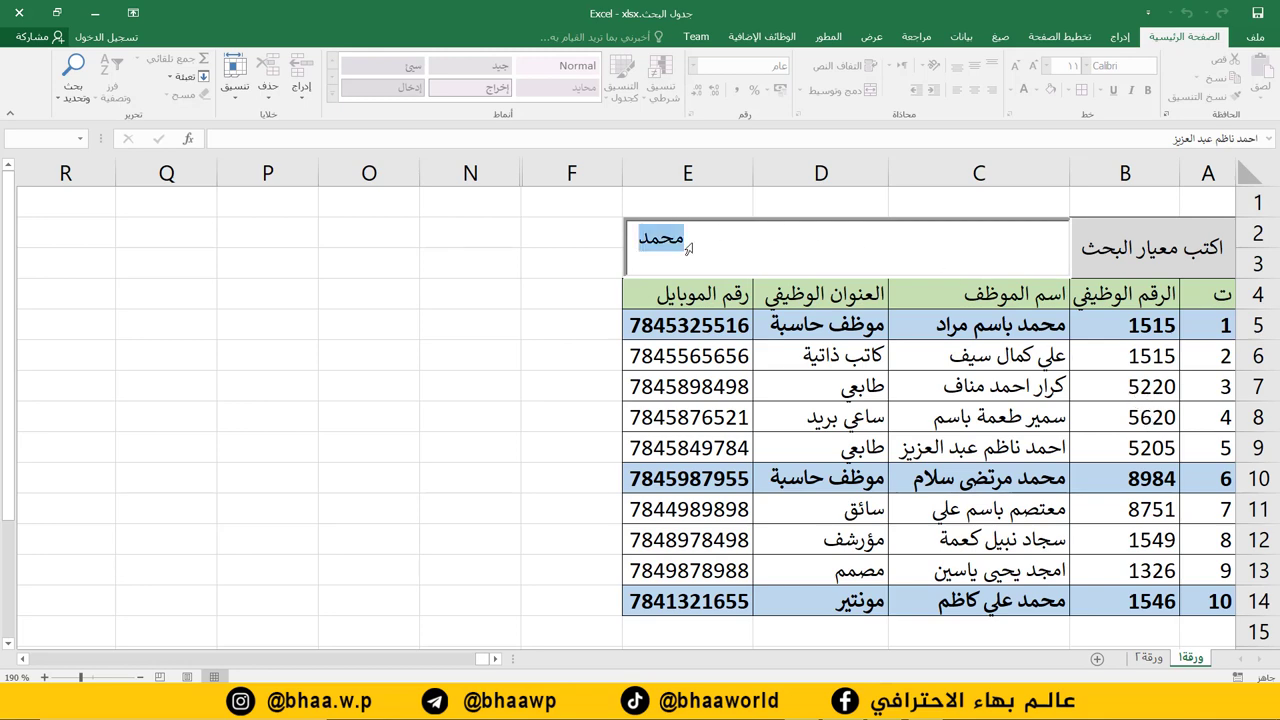
type("٥٢٢٠")
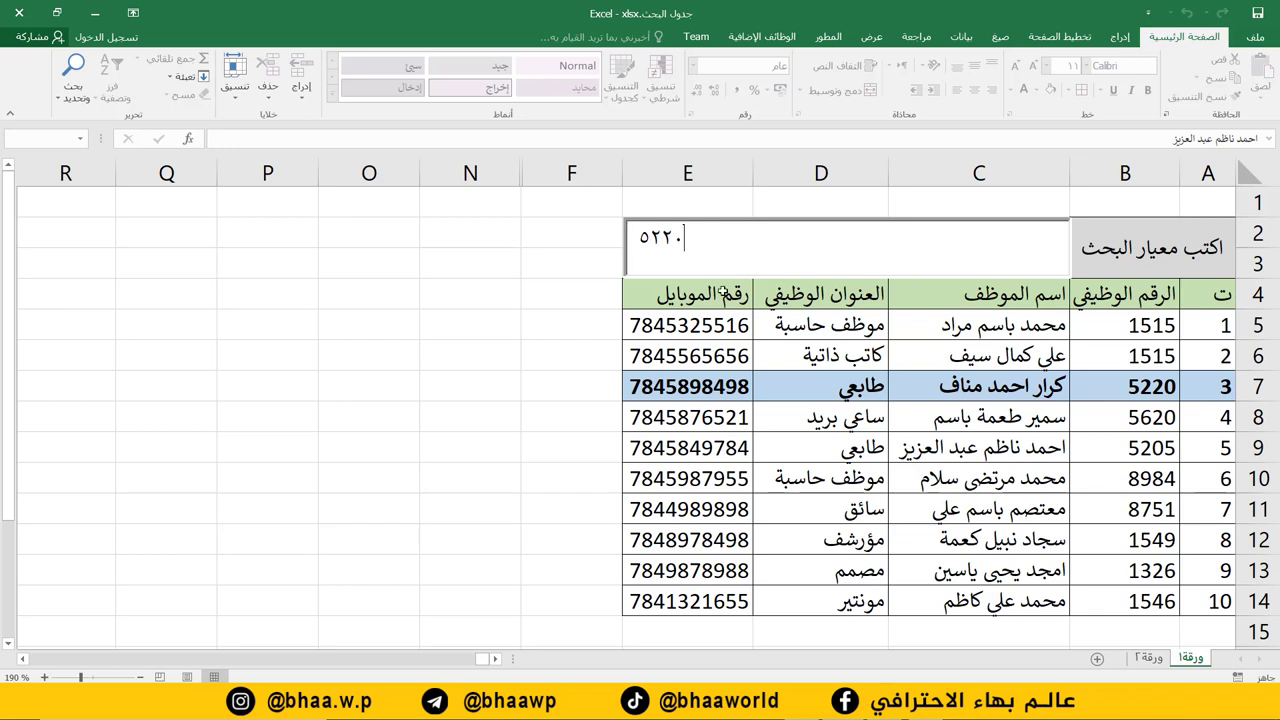
- Test the search box with the job title "طابعي" and with the leading digits of a mobile number
double_click(688, 246)
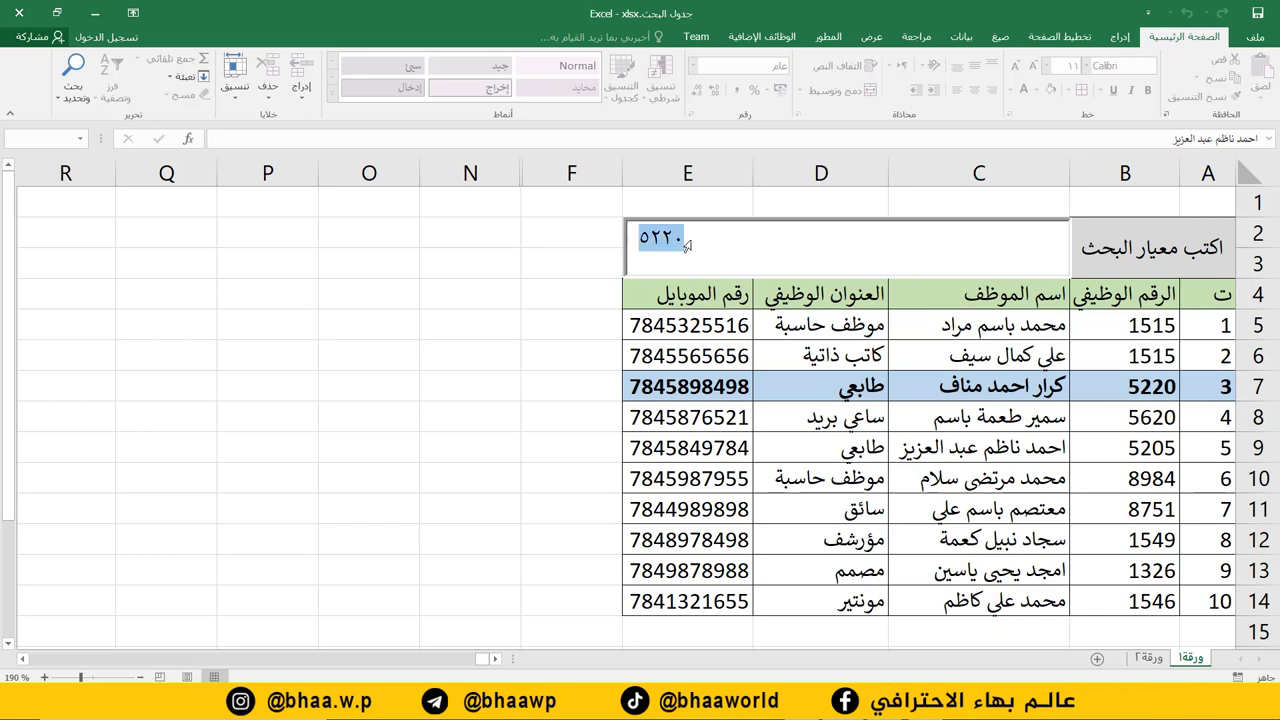
type("طابع")
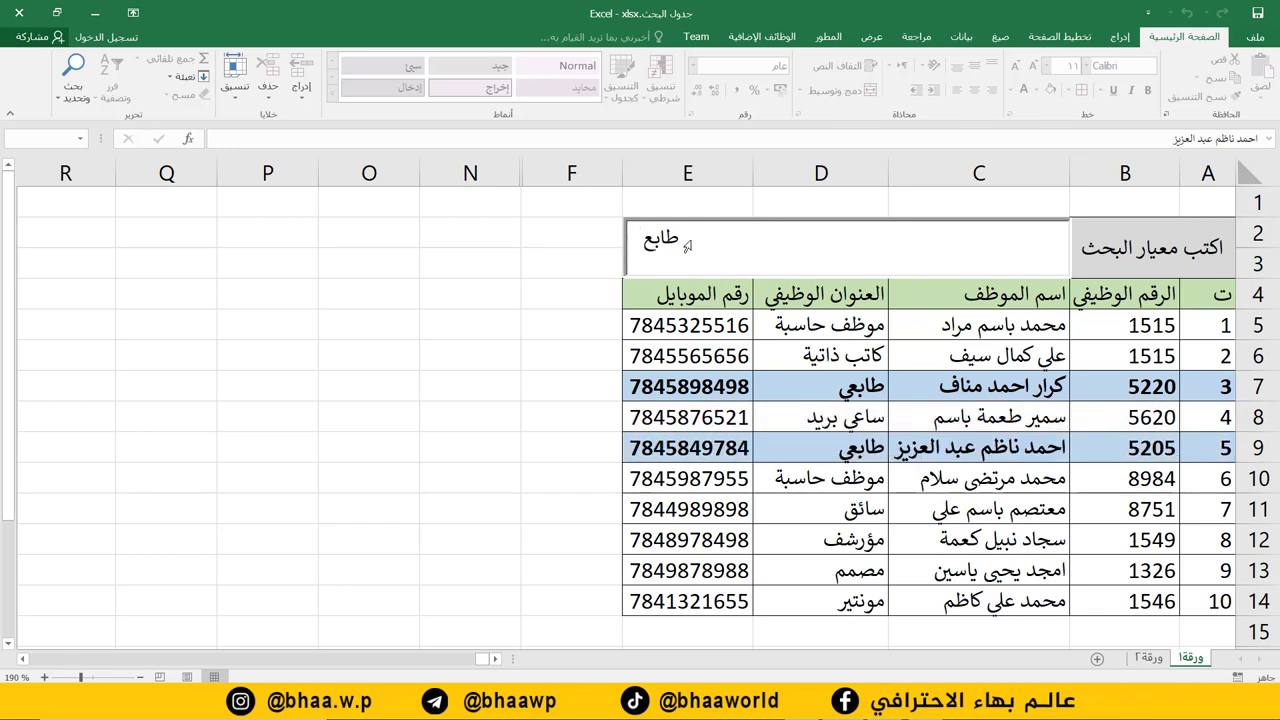
type("ي")
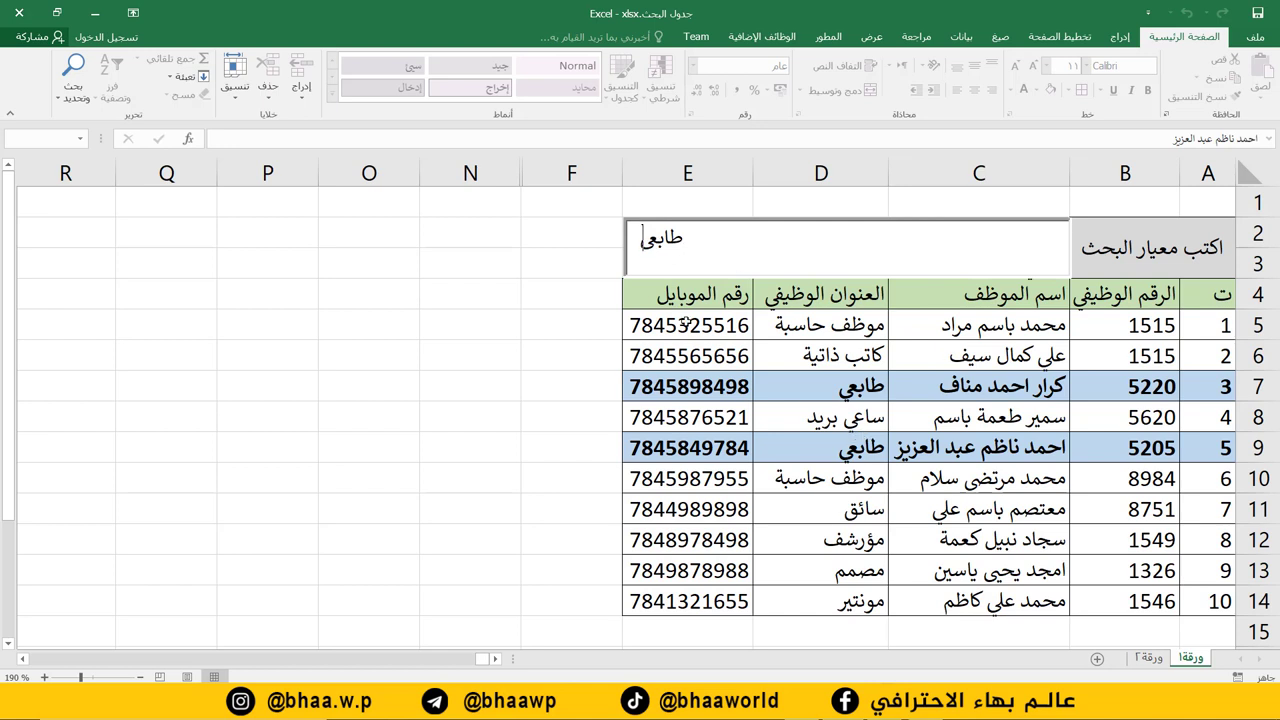
key("ctrl+a")
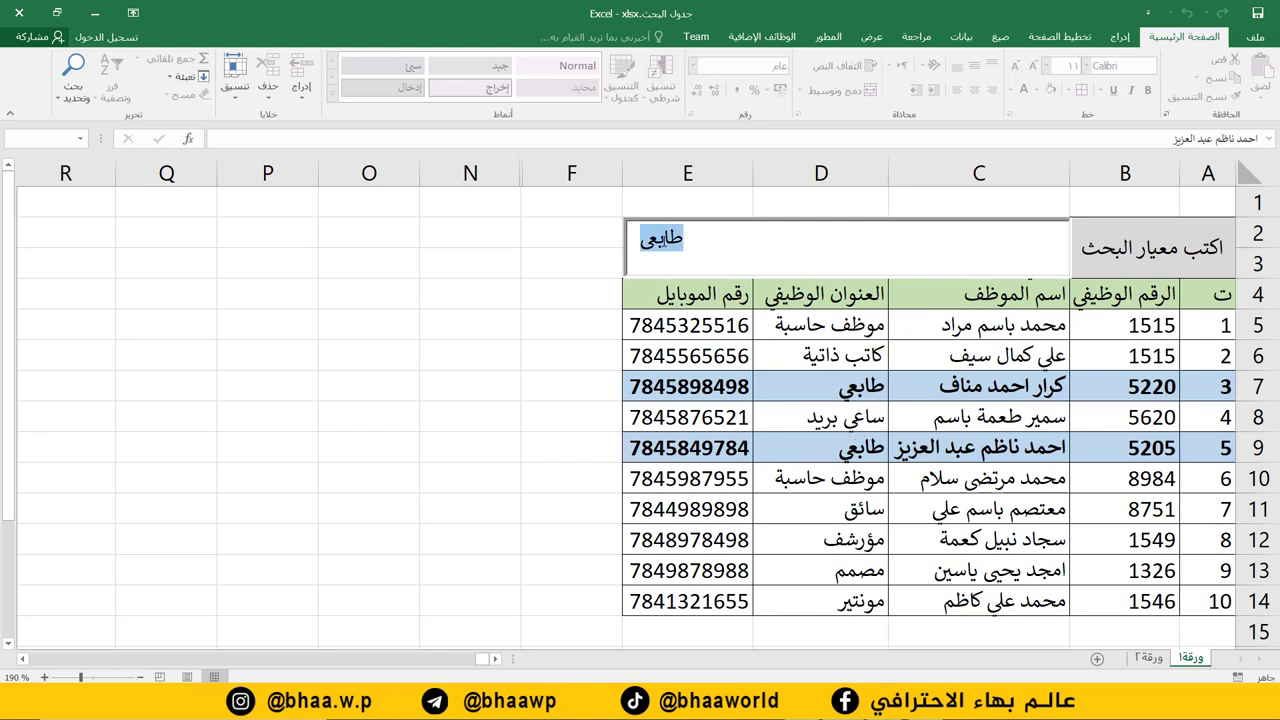
type("٧٨")
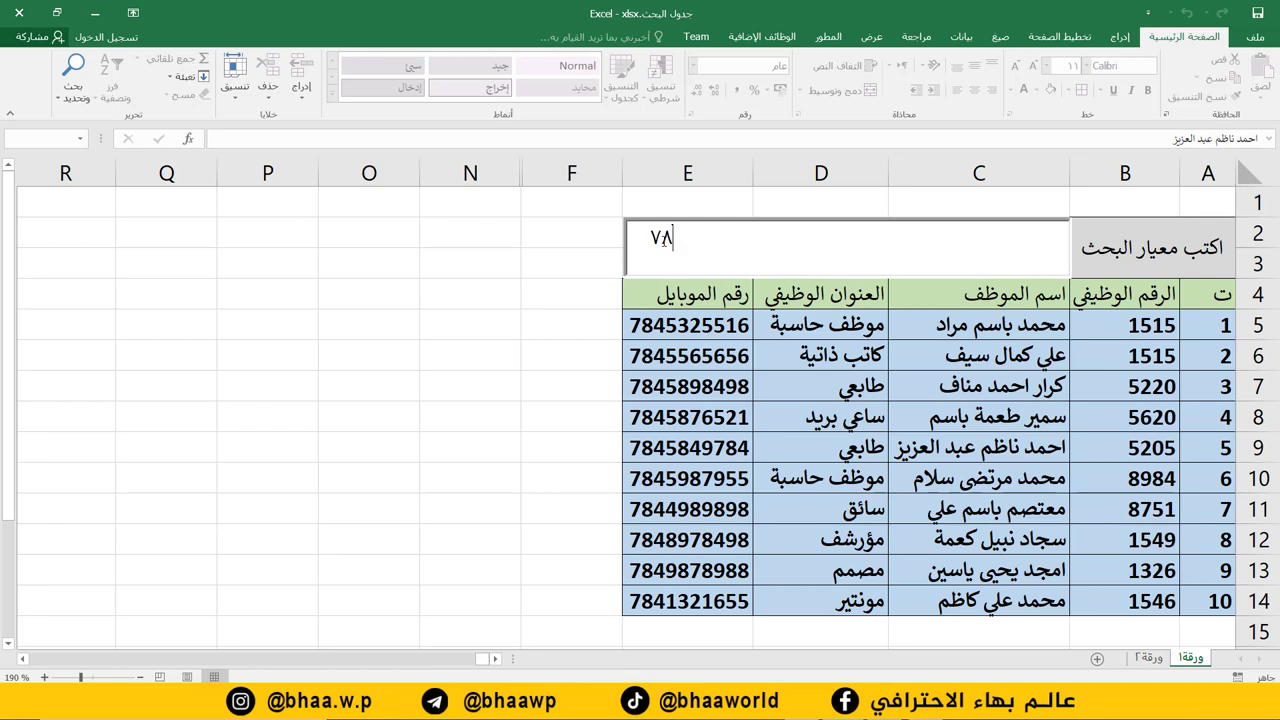
type("٤٥")
- Test the search box with the single letters "م", "ه" and "ص" one after another
key("ctrl+a")
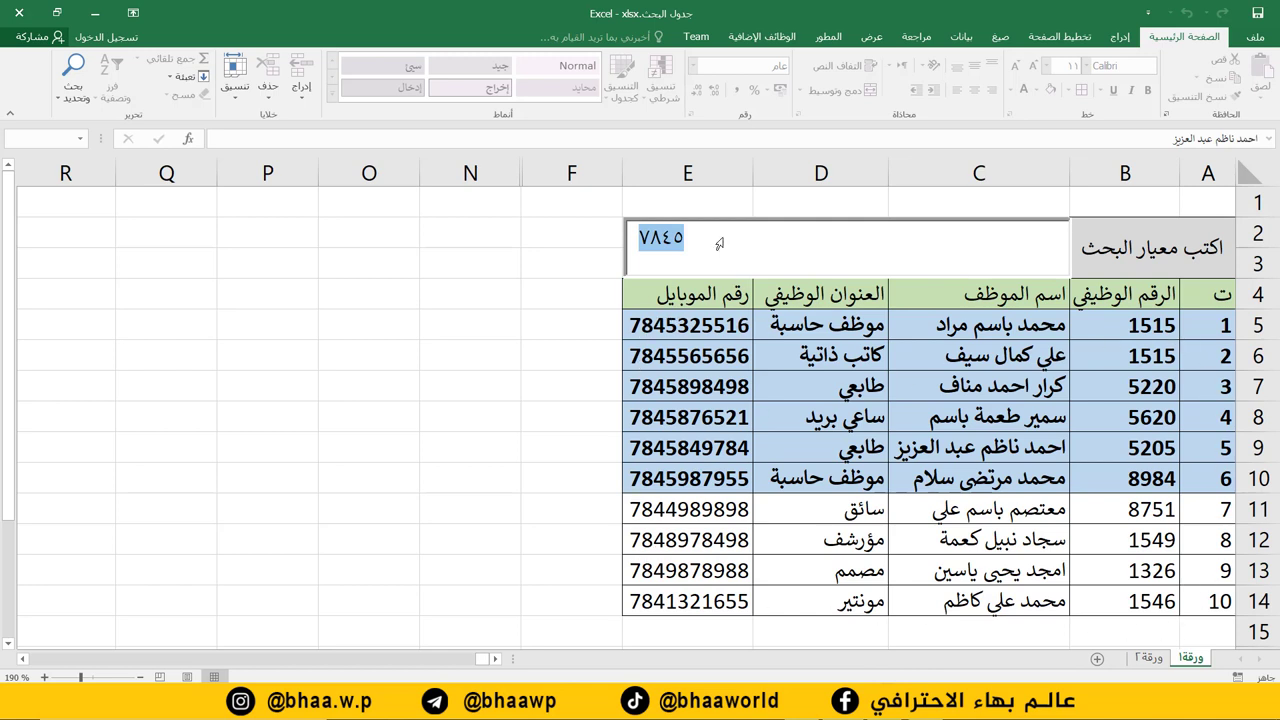
type("م")
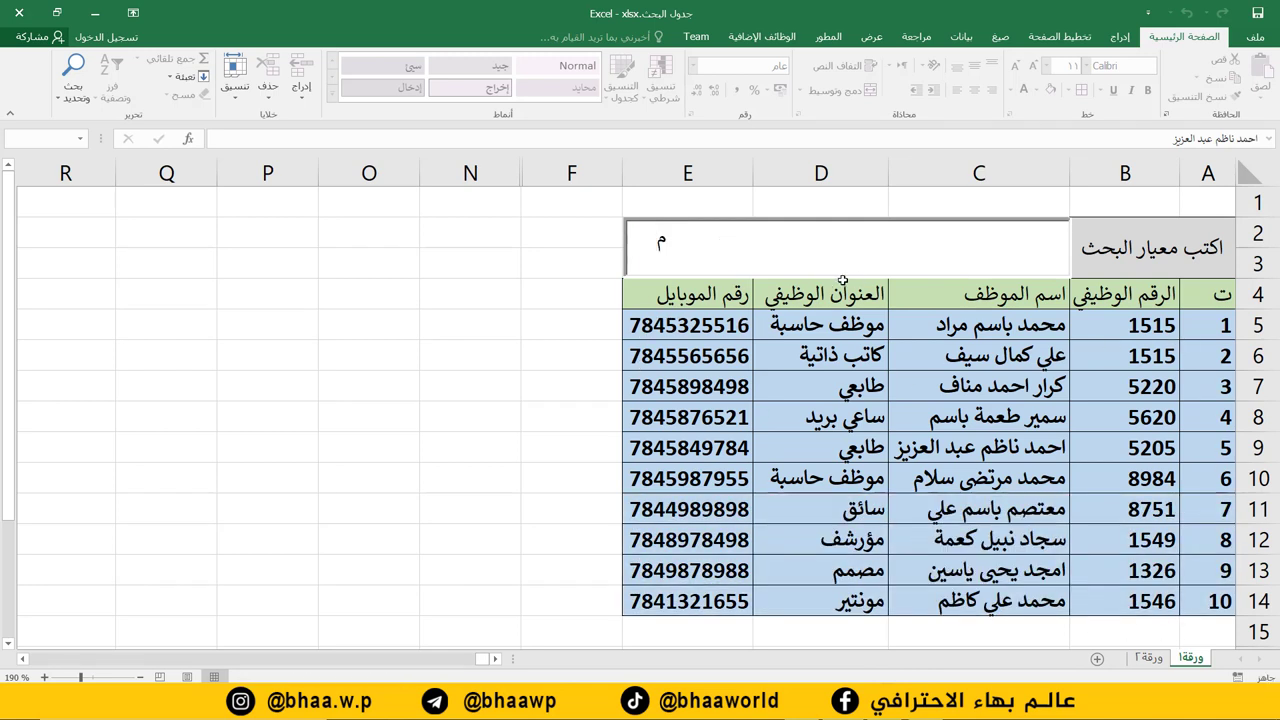
double_click(726, 242)
type("ه")
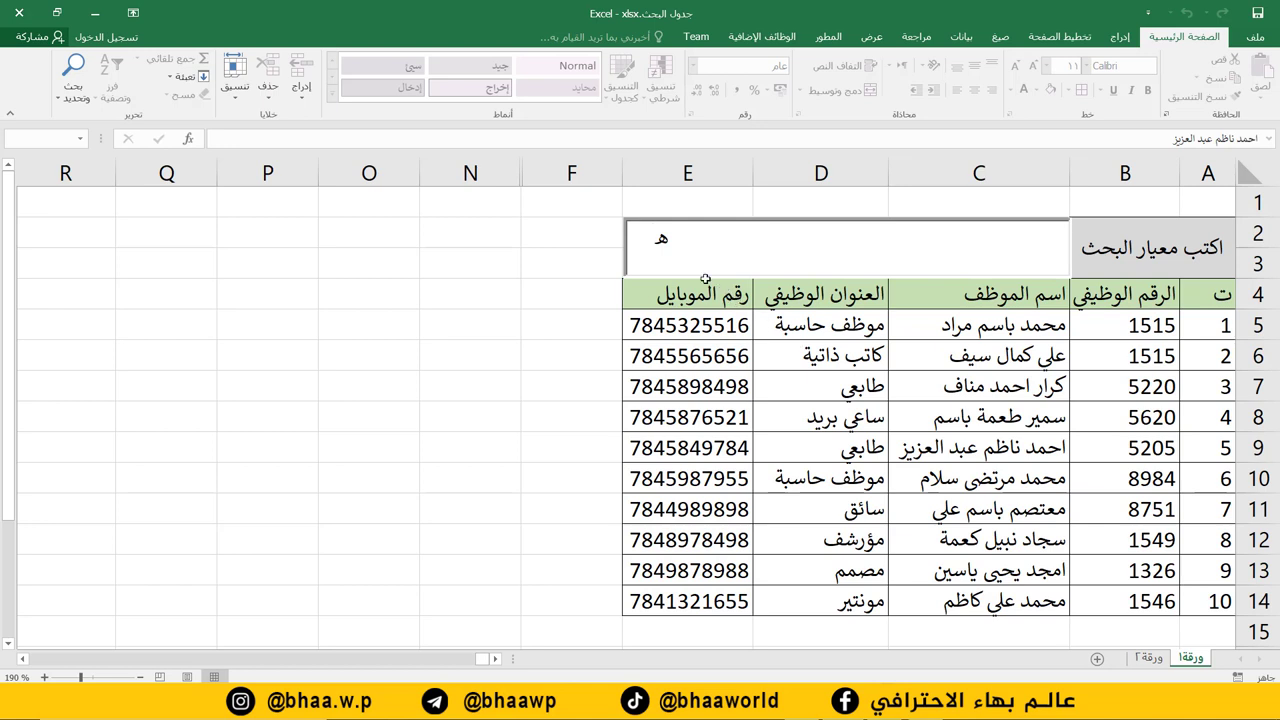
double_click(654, 242)
type("ص")
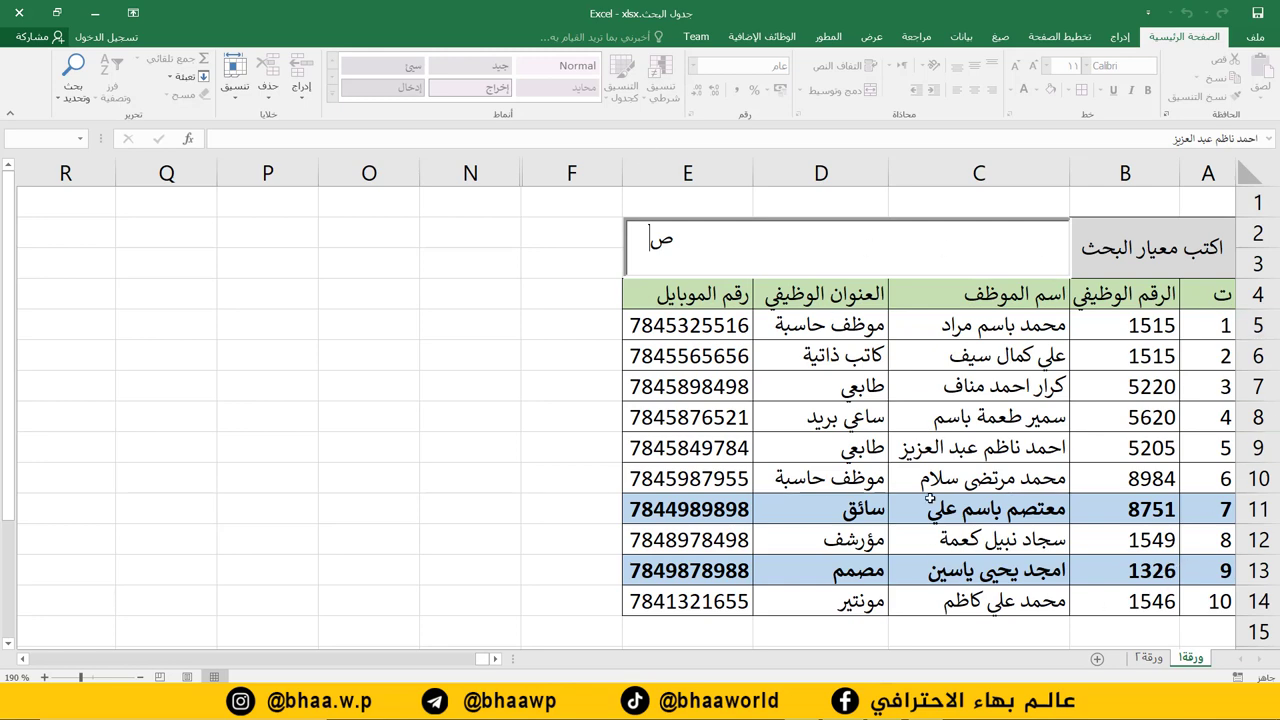
- On sheet ورقة٢, fill cell C3 above the employee name header with orange and give it a border
left_click(1150, 658)
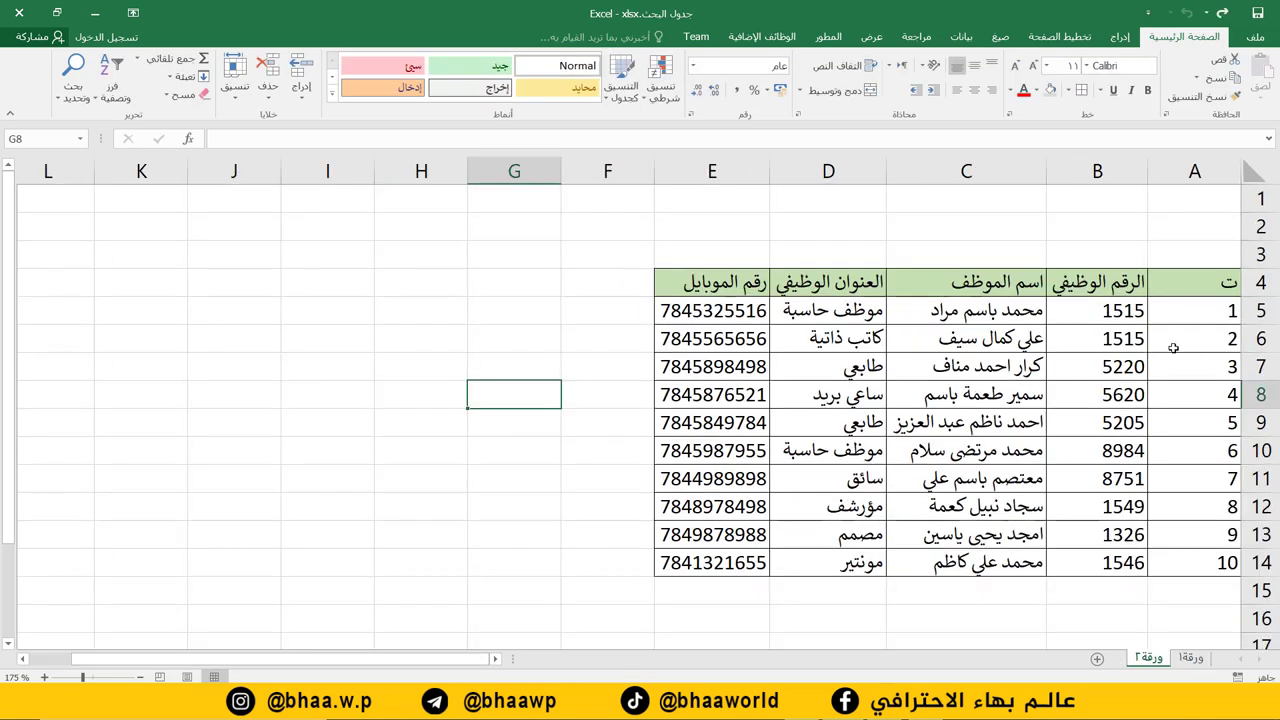
key("ctrl+a")
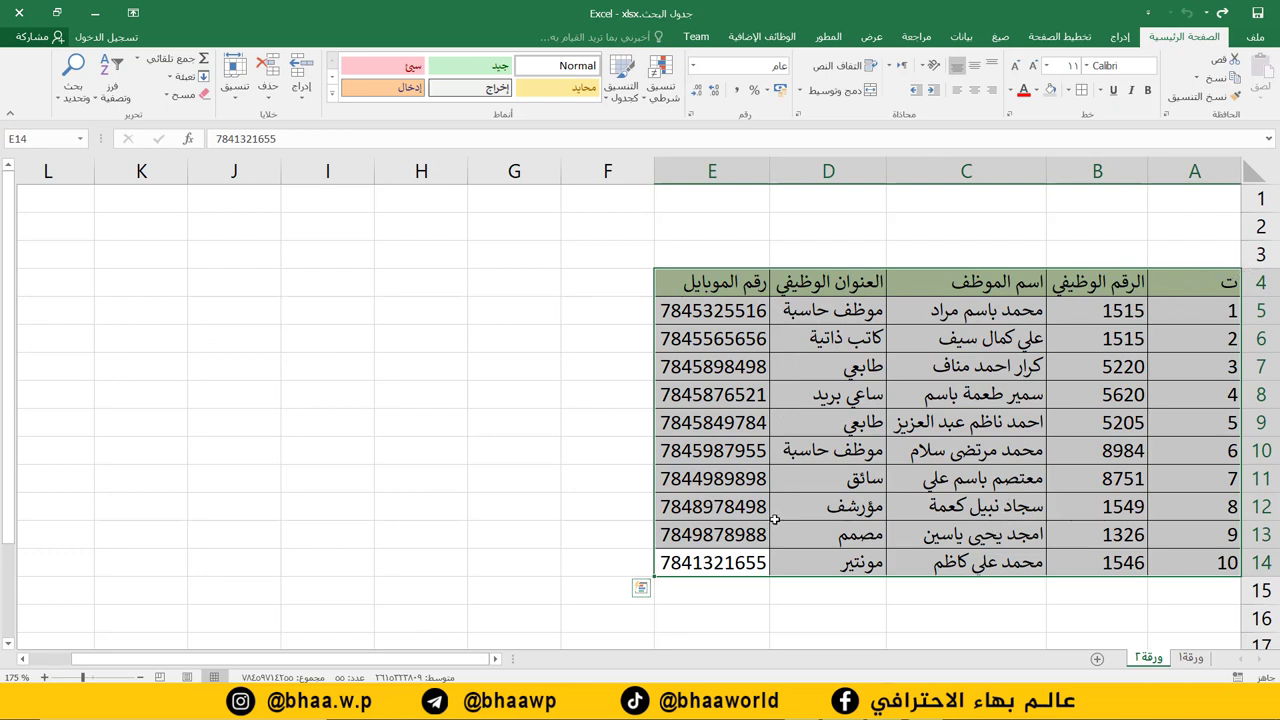
left_click(981, 250)
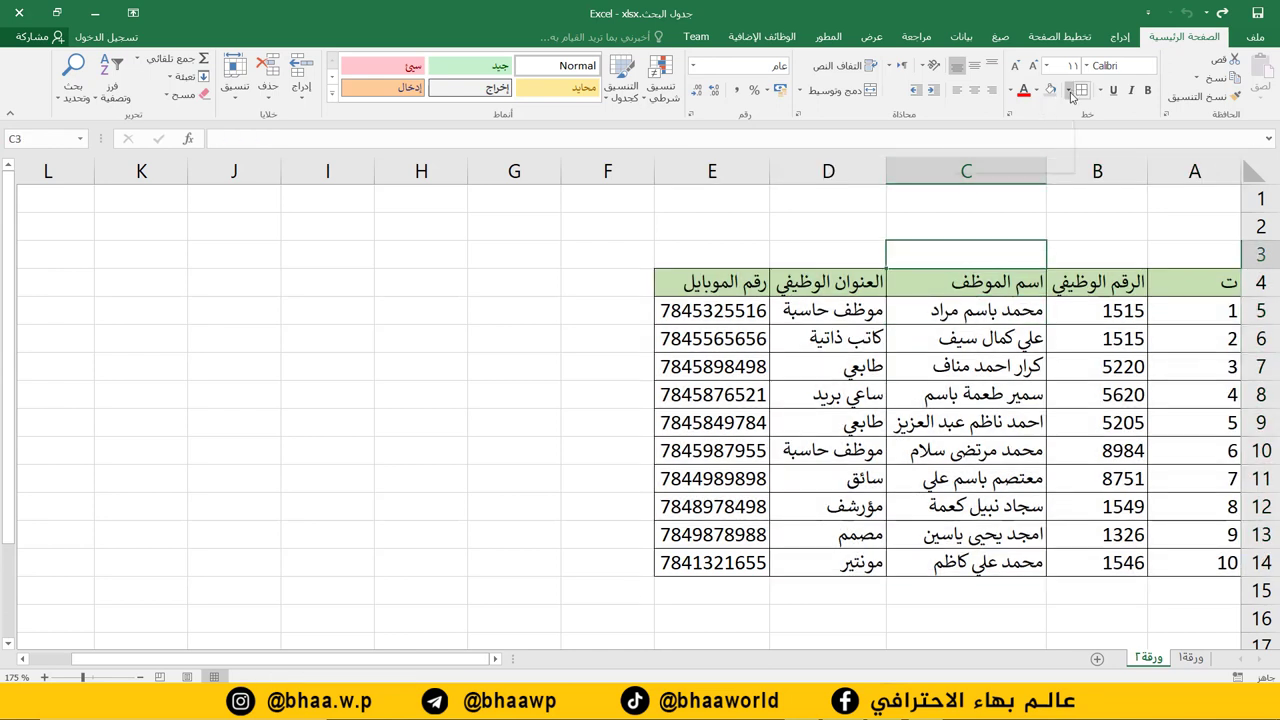
left_click(1037, 90)
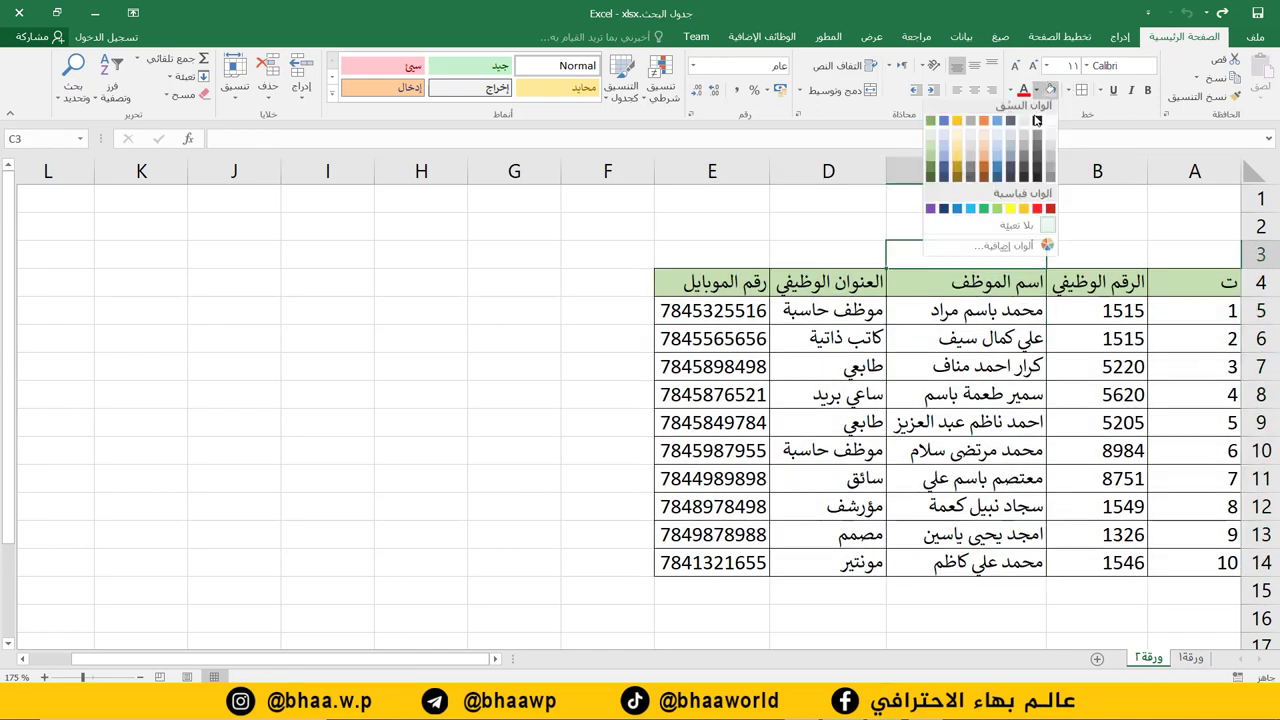
left_click(1024, 213)
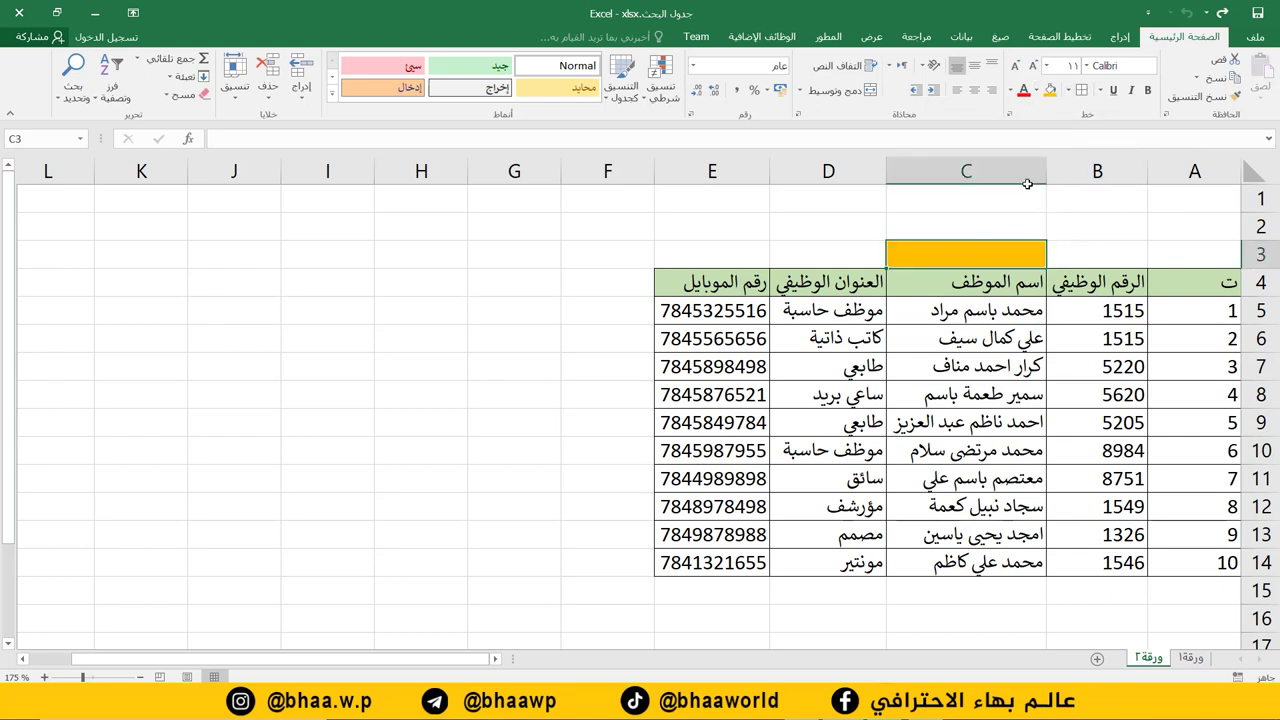
left_click(1080, 252)
left_click(1024, 253)
left_click(554, 392)
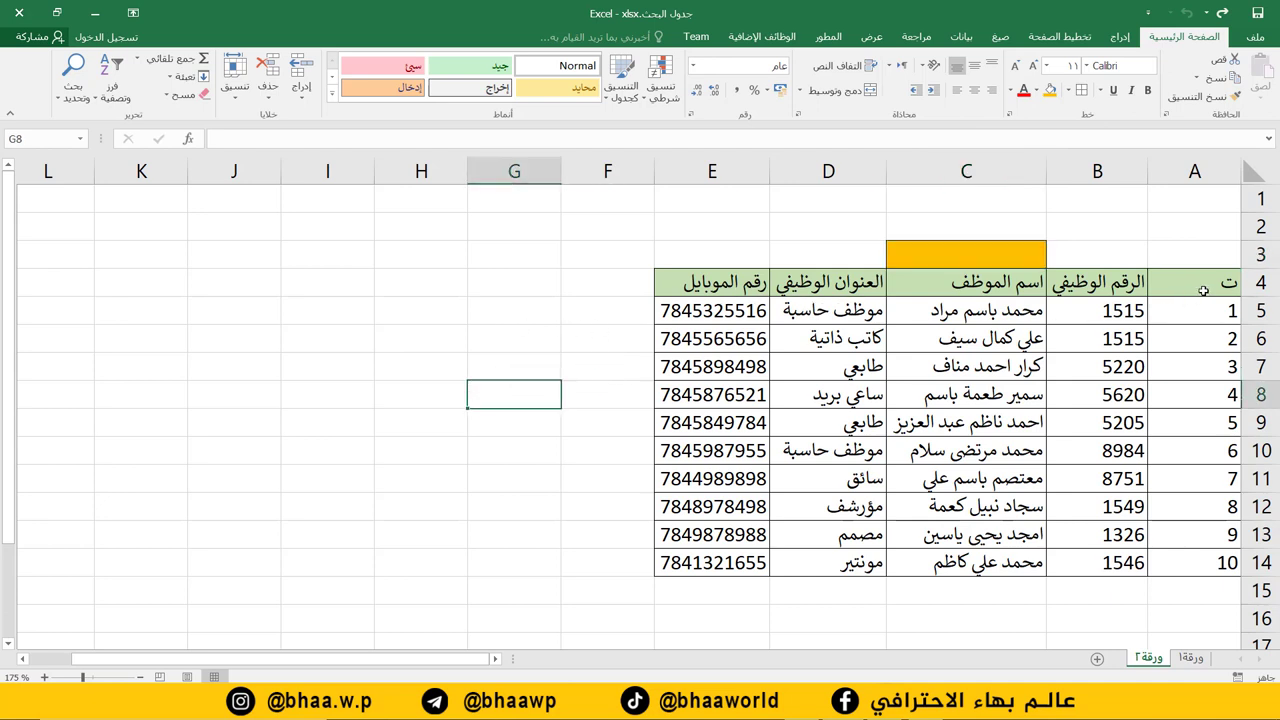
- Copy the table's header row A4:E4 and paste it starting at cell G4
left_click_drag(1222, 284, 726, 284)
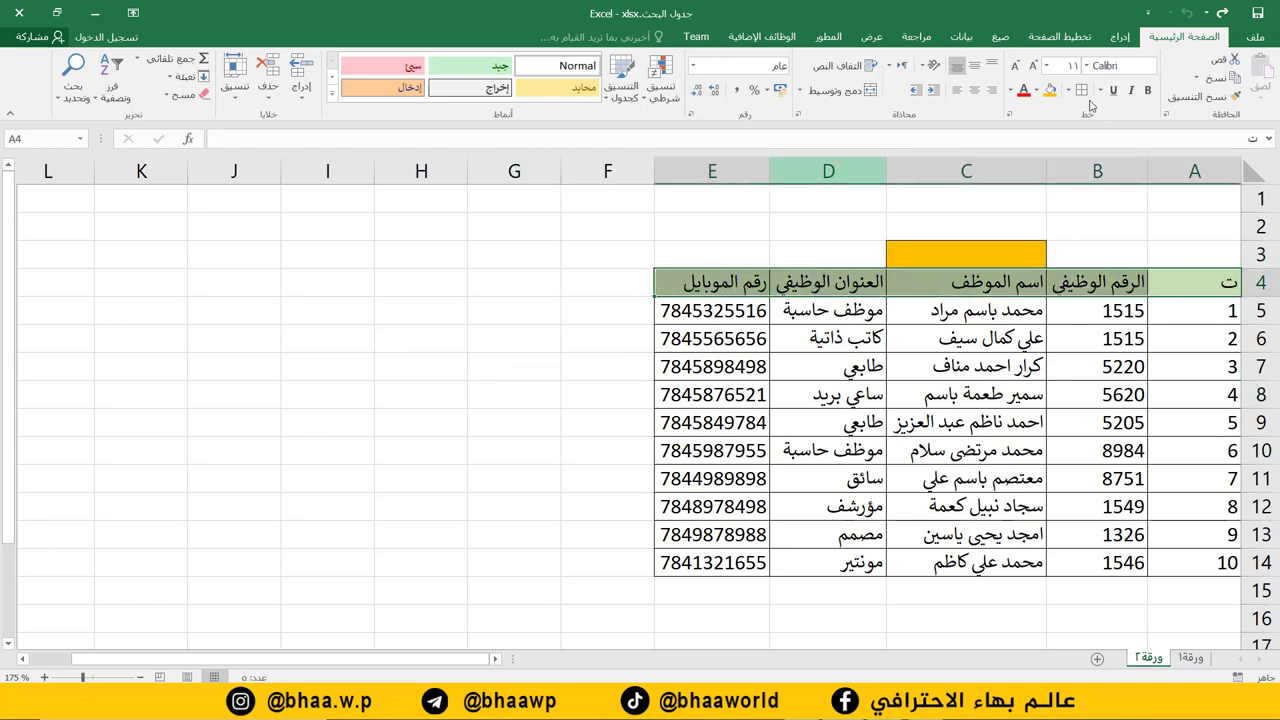
left_click(1216, 80)
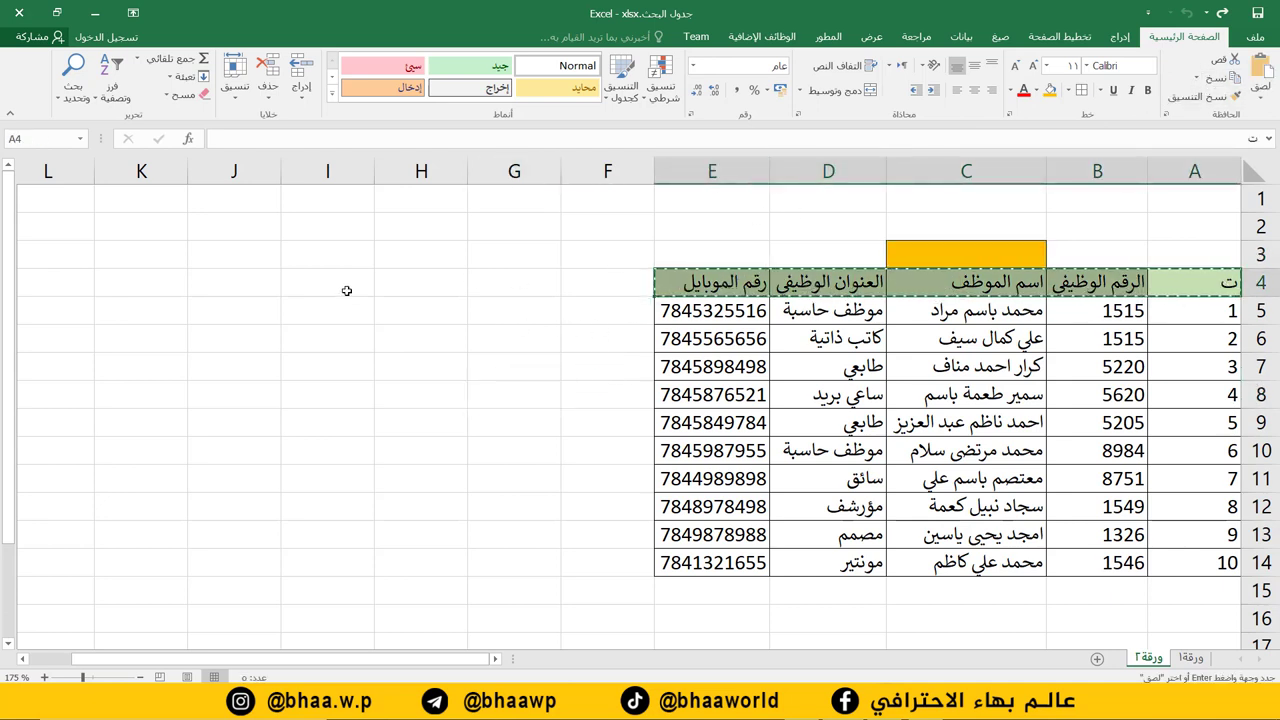
left_click(506, 281)
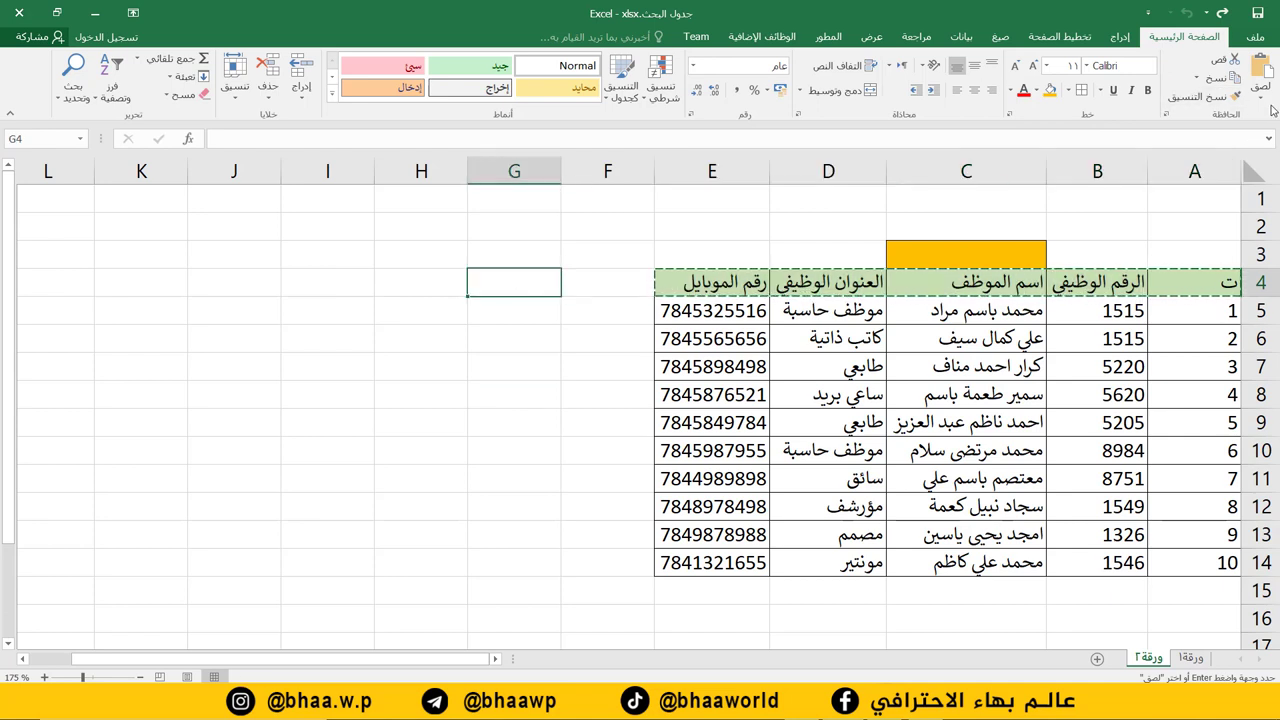
left_click(1256, 75)
left_click(438, 329)
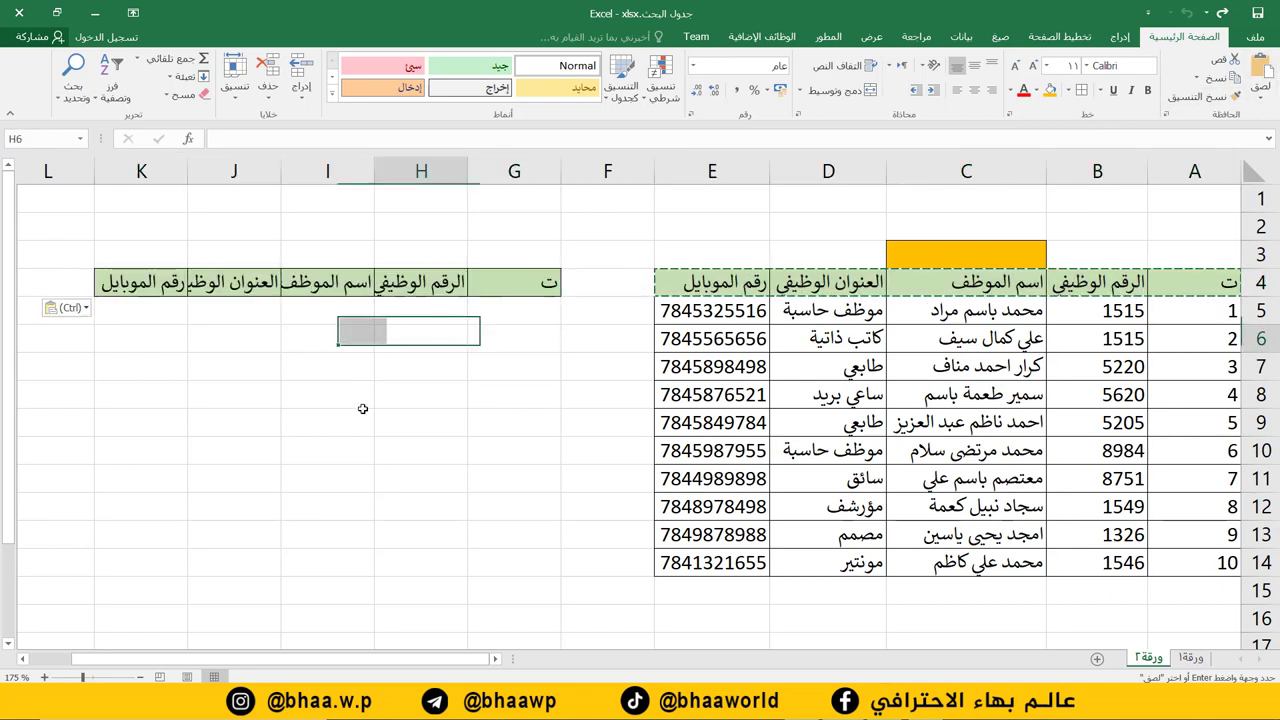
- Widen columns H and I so their copied headers fit
left_click_drag(374, 180, 331, 180)
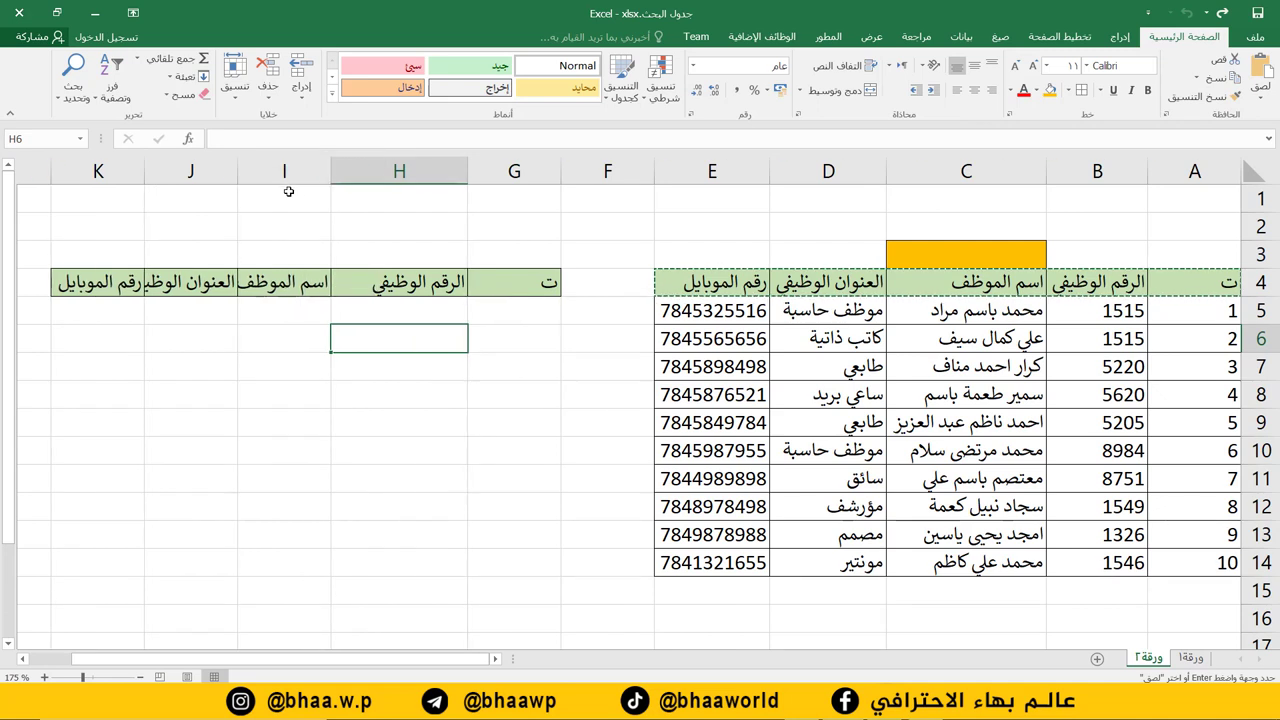
left_click_drag(237, 180, 203, 184)
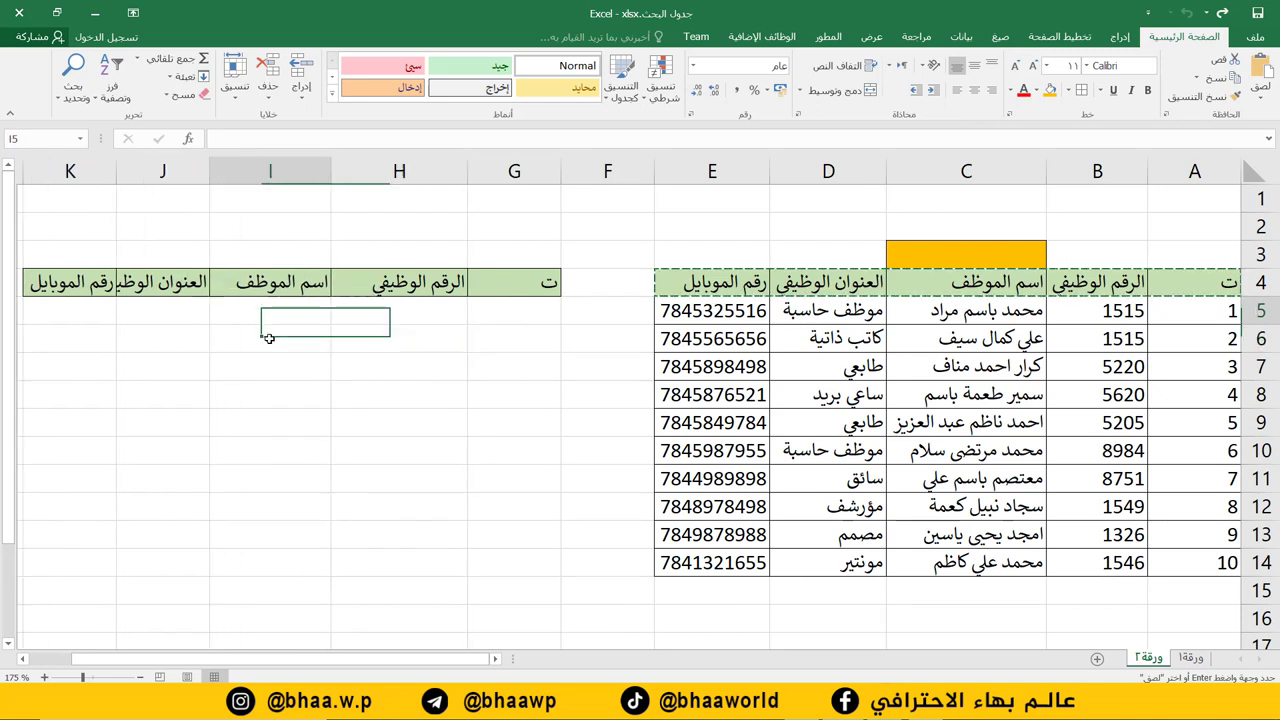
left_click_drag(266, 331, 270, 310)
left_click(470, 385)
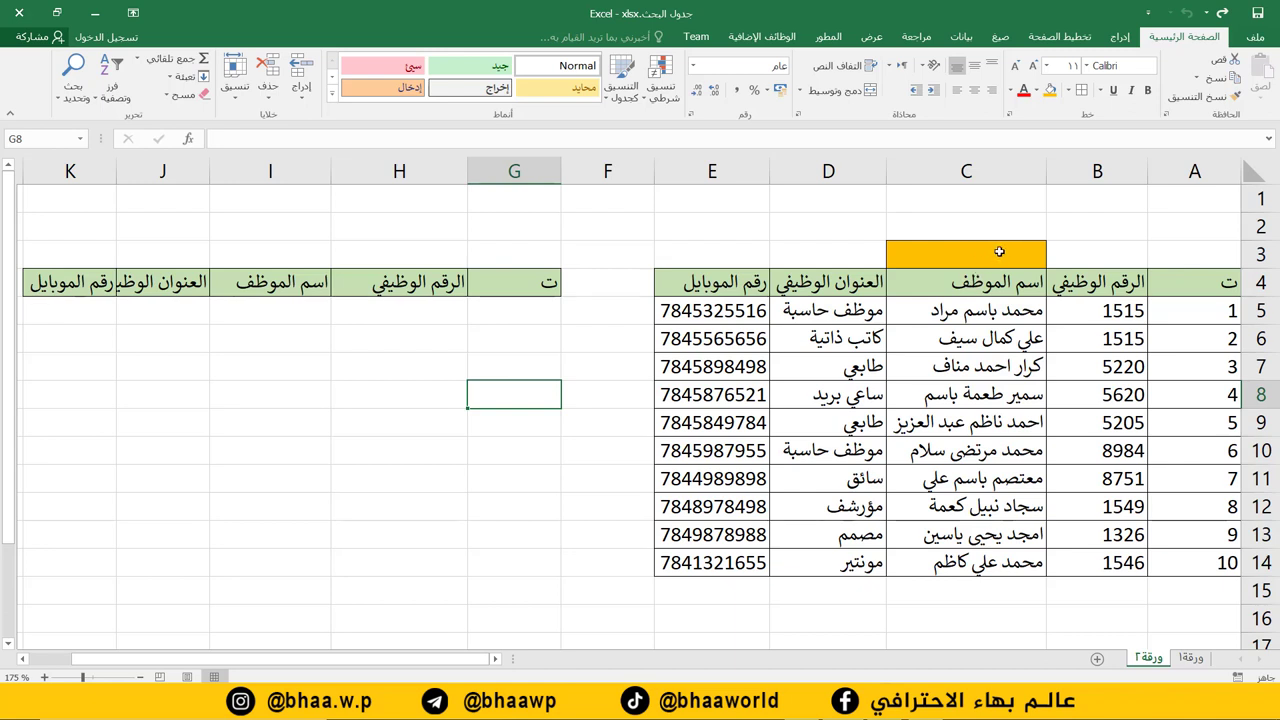
- Start a SEARCH formula in cell G5 and open its function arguments
left_click(535, 306)
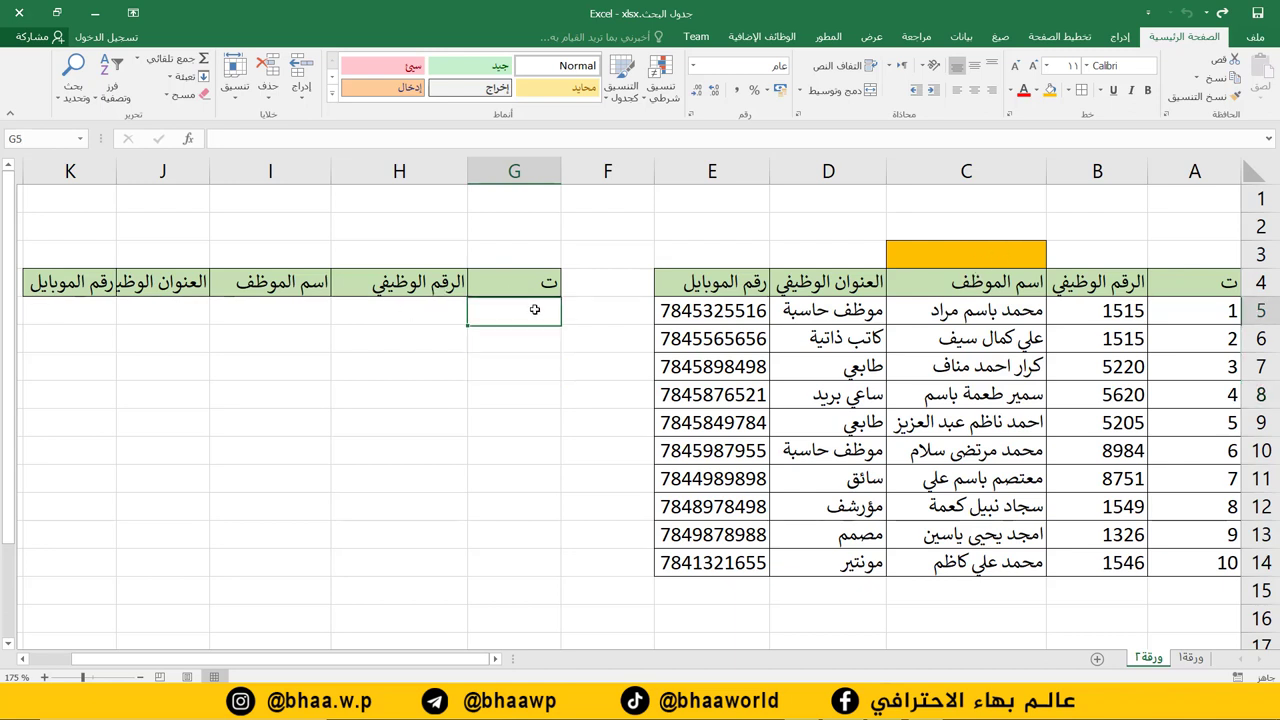
left_click(418, 140)
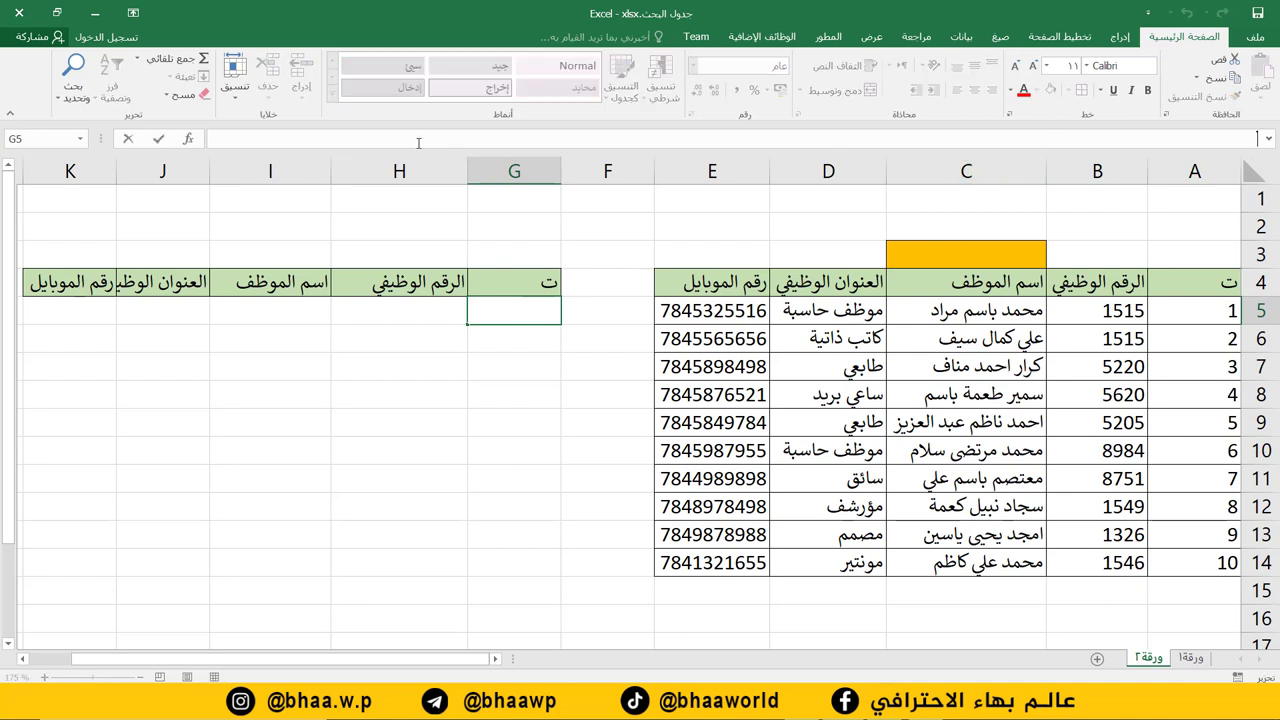
type("=ser")
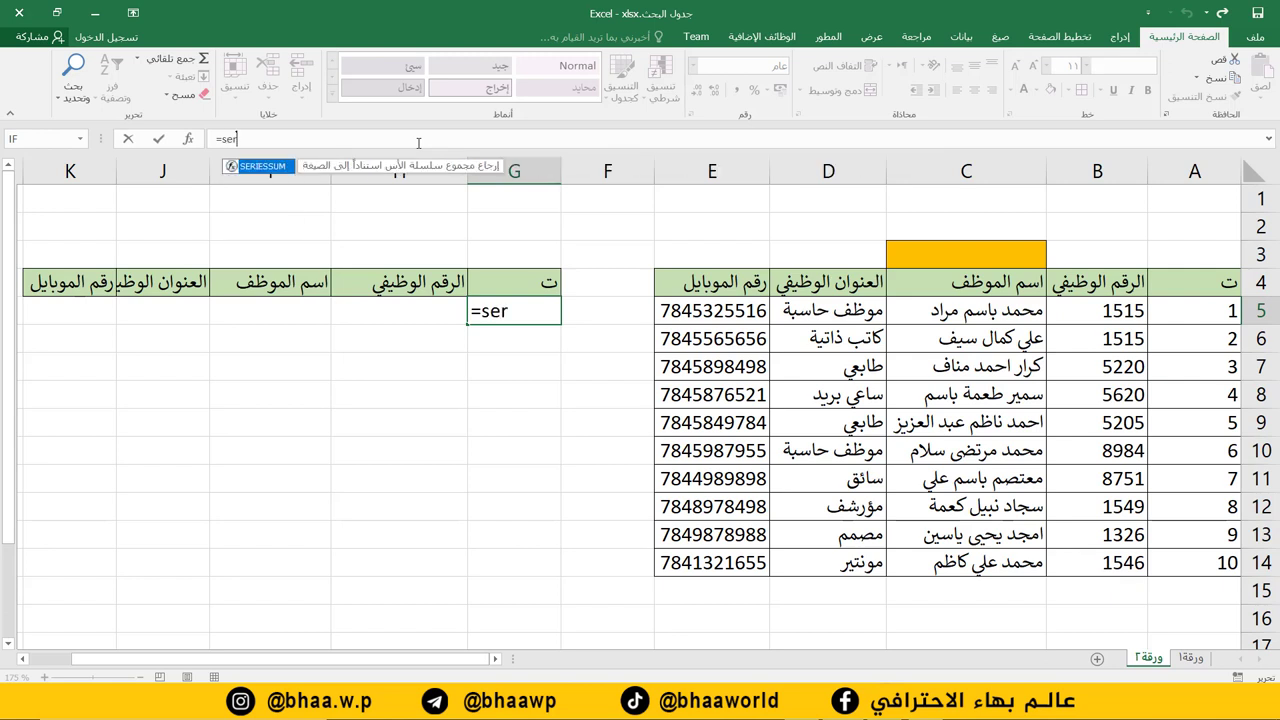
key("BackSpace")
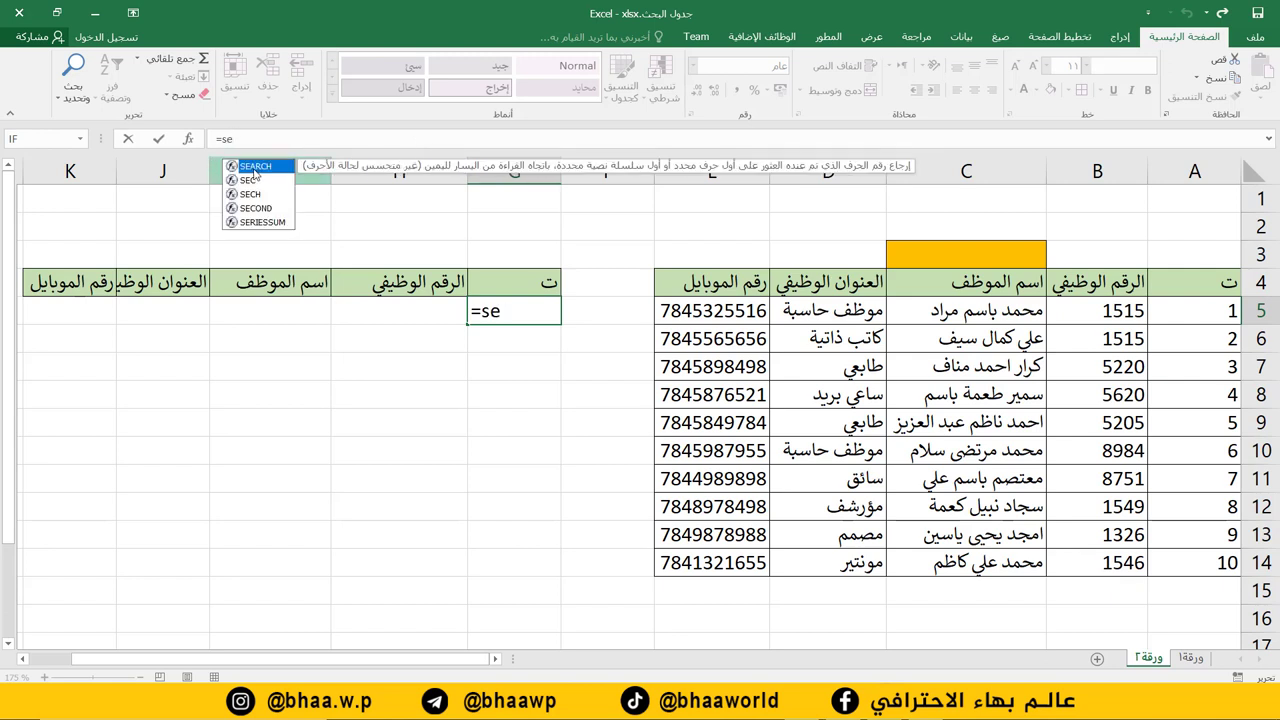
double_click(255, 168)
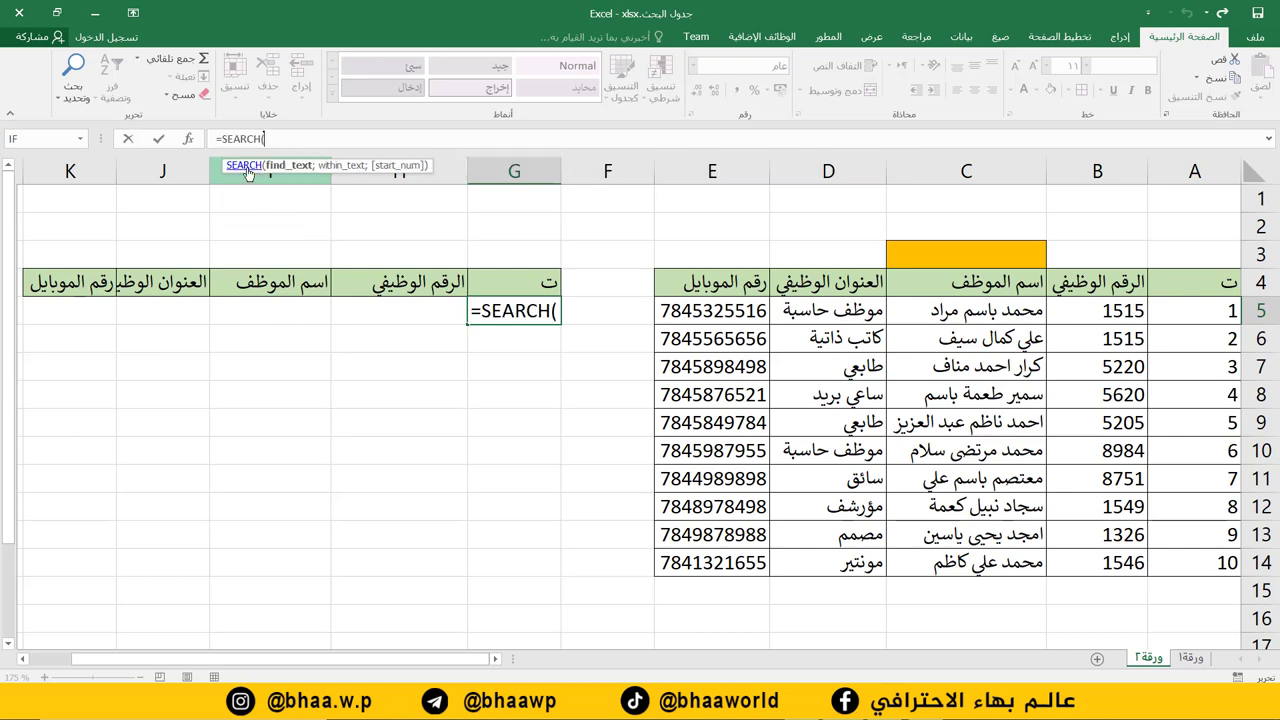
left_click(188, 139)
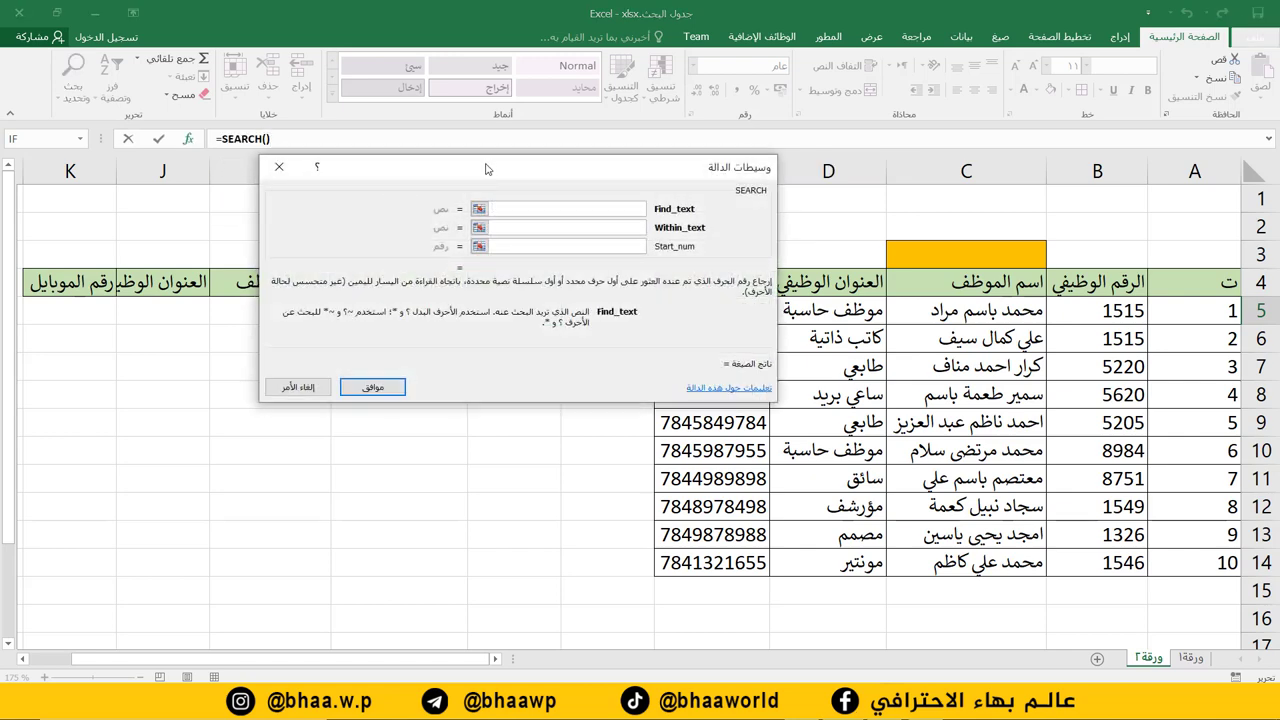
- Set the SEARCH function's Find_text argument to the orange search cell as the absolute reference $C$3
left_click_drag(322, 180, 65, 410)
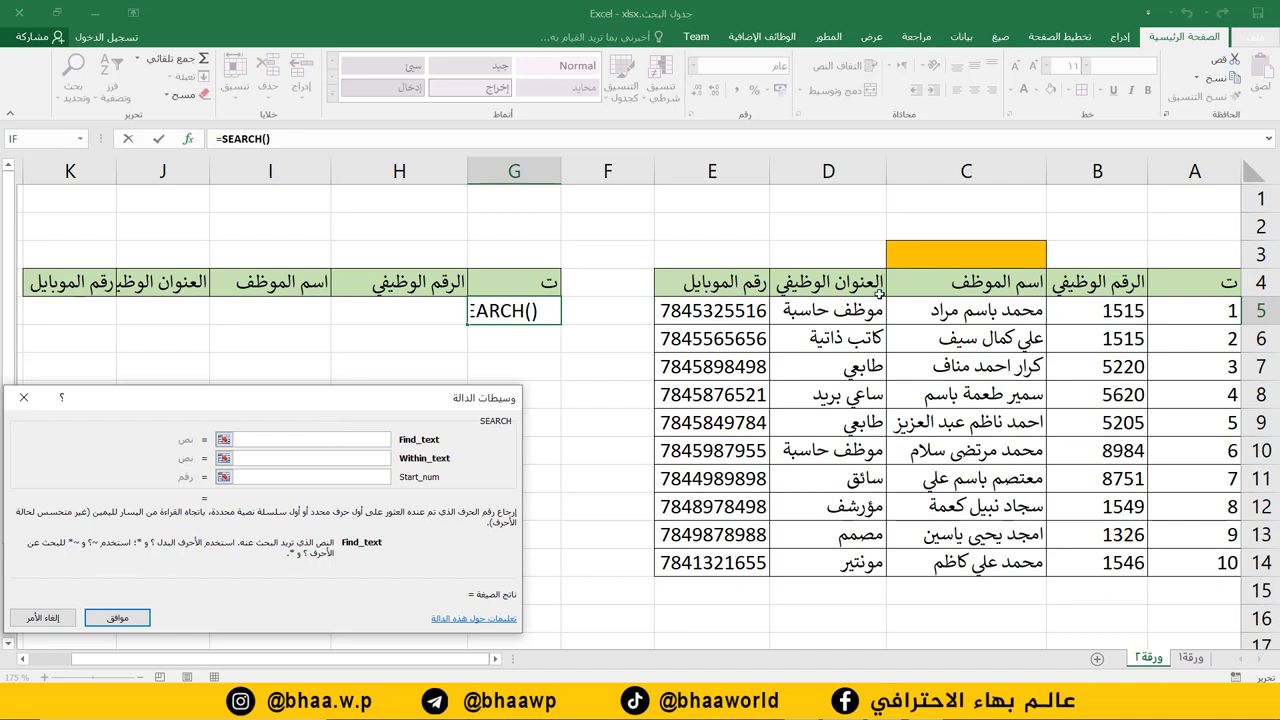
left_click(963, 254)
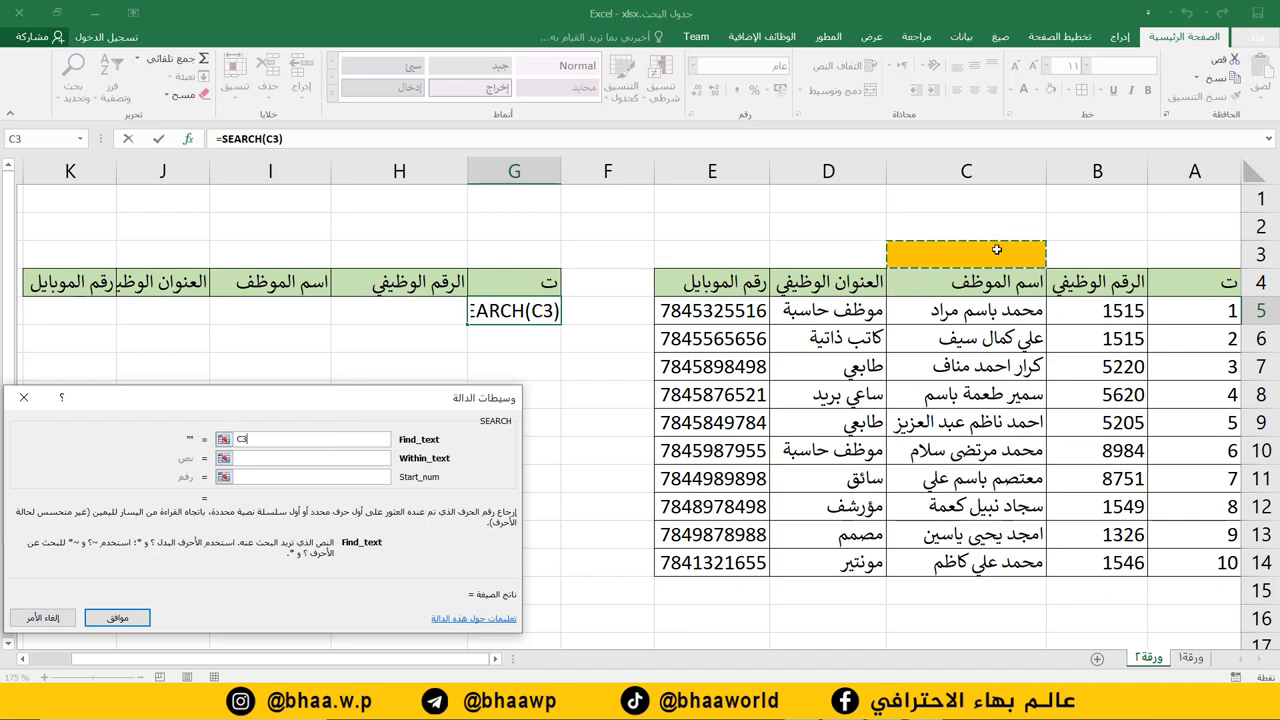
left_click(281, 456)
left_click(271, 440)
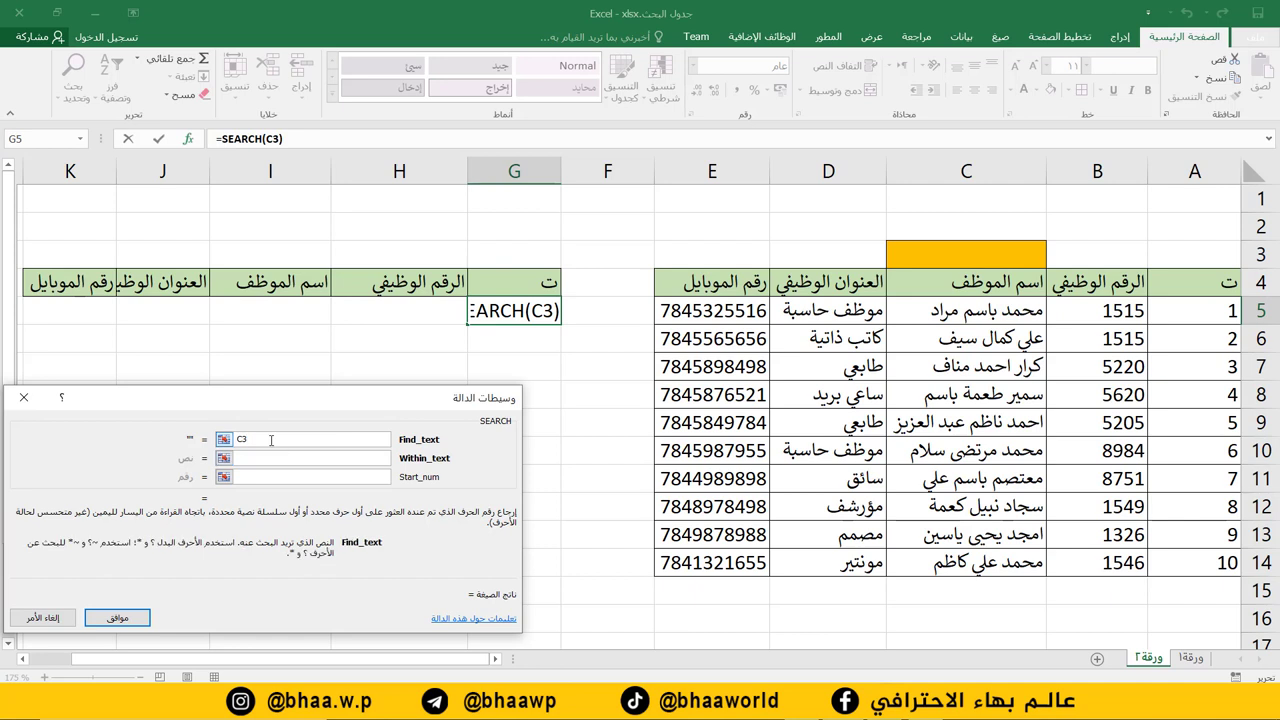
key("F4")
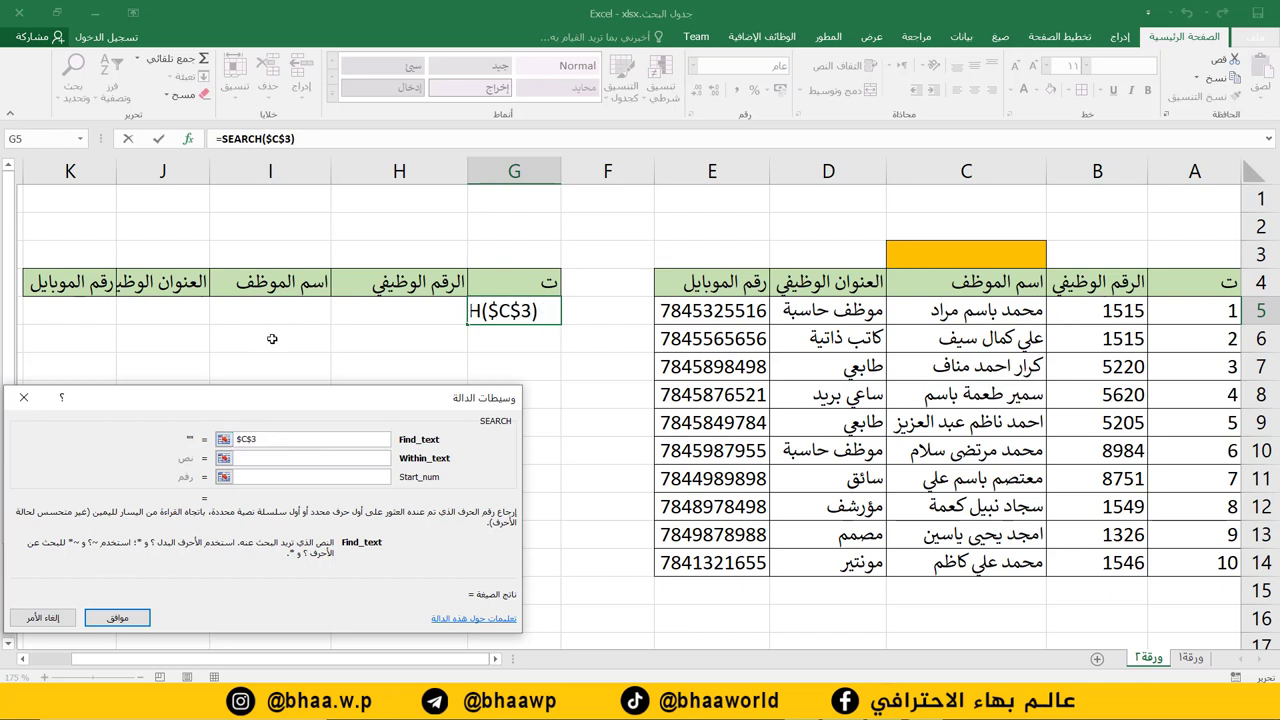
- Set Within_text to A5 and Start_num to 1, and enter the SEARCH formula in G5
left_click(305, 457)
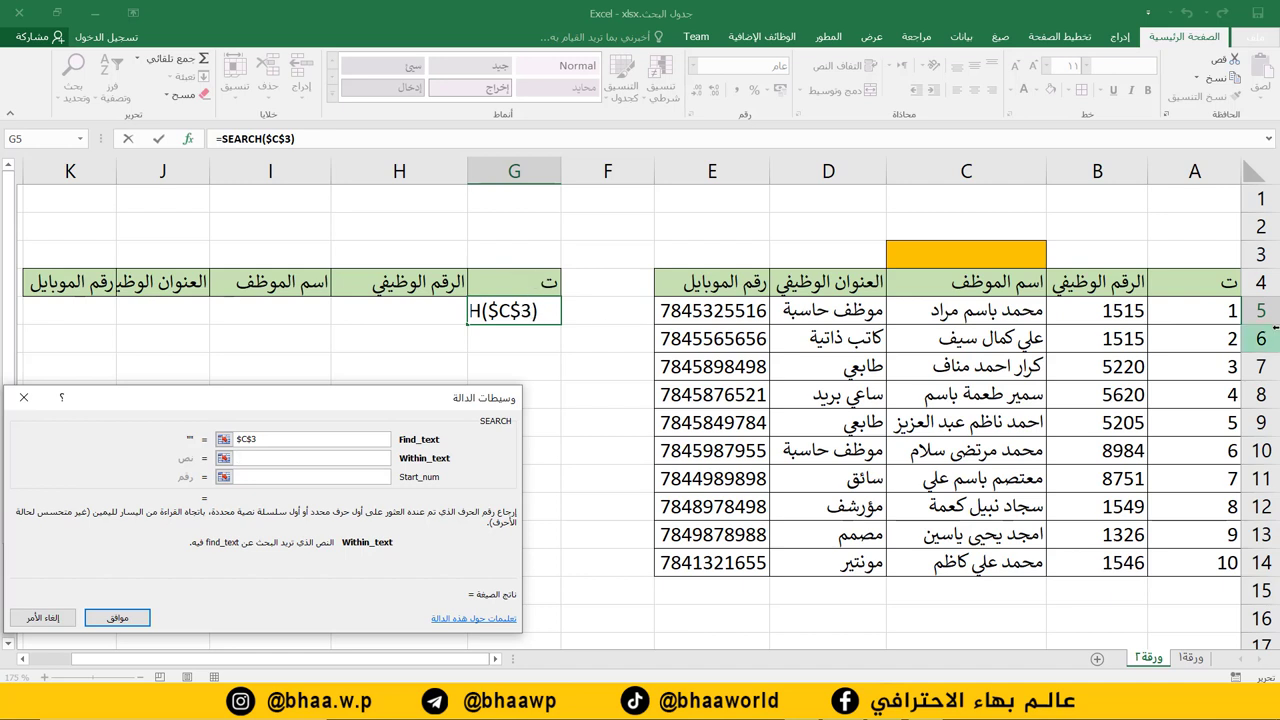
left_click(1219, 307)
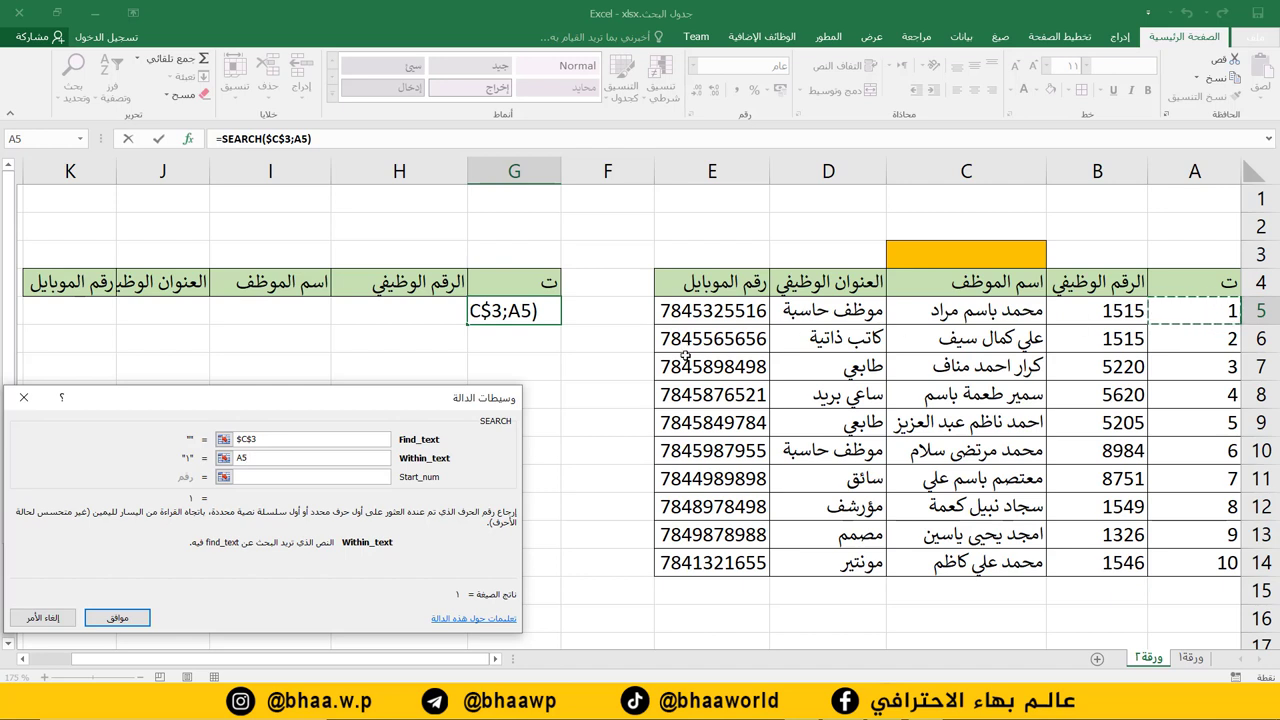
left_click(273, 476)
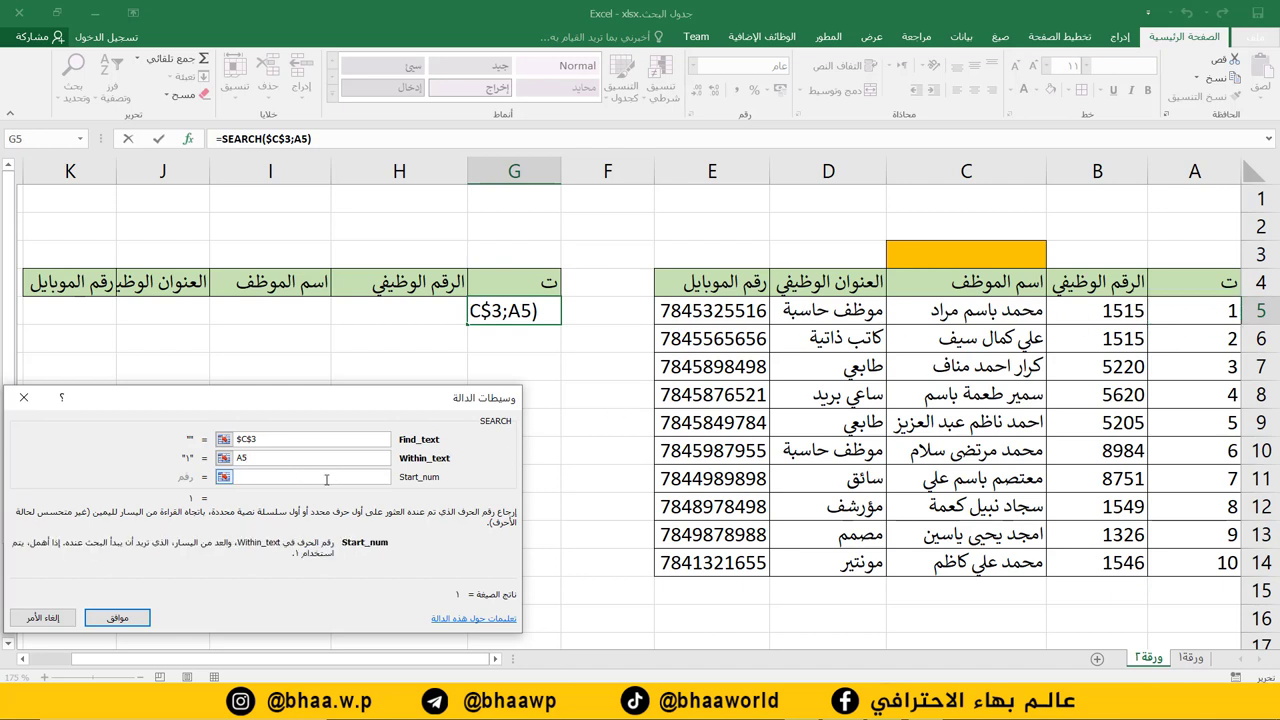
type("1")
left_click(128, 621)
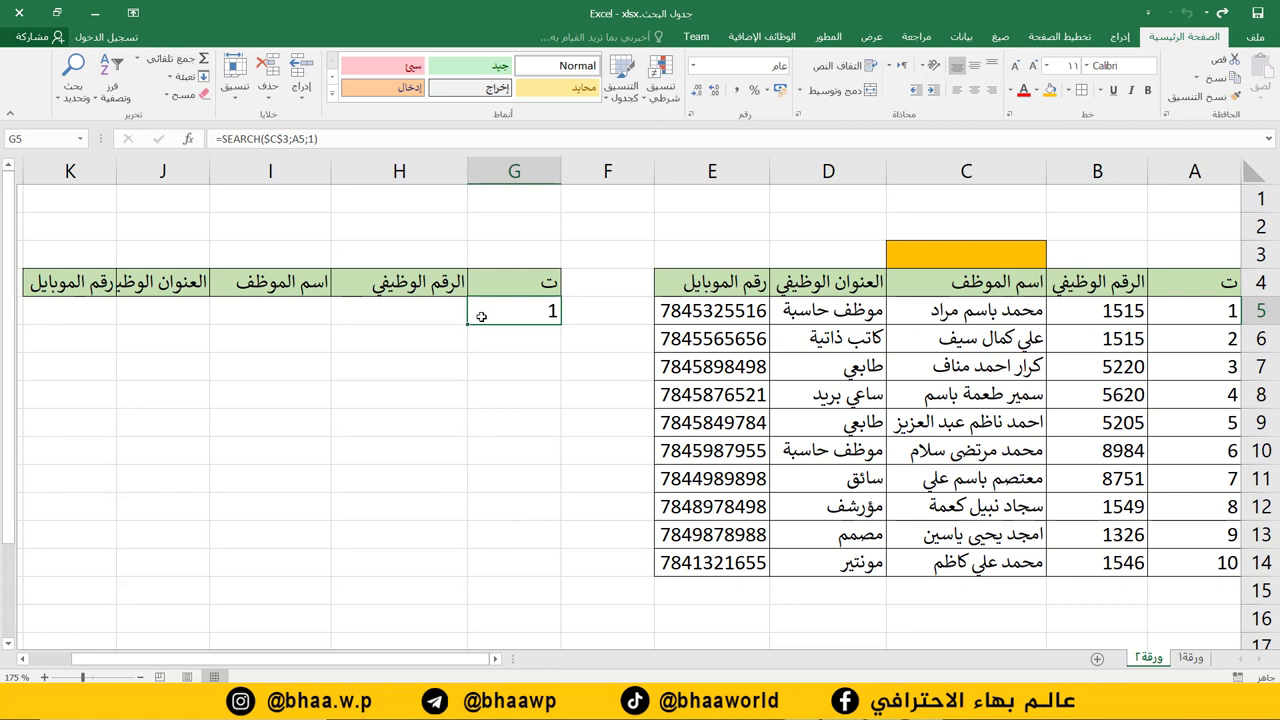
- Test the formula in G5 against A5 by entering 5, 1 and 2 one after another in search cell C3
left_click(981, 254)
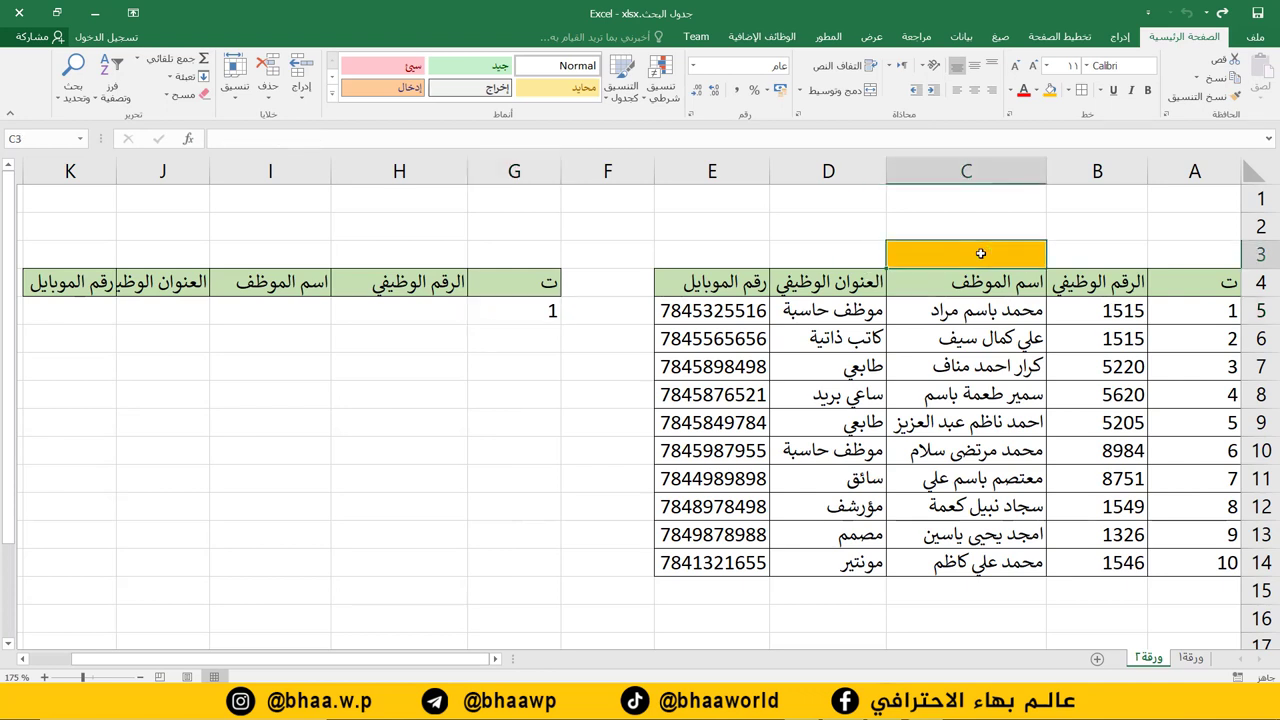
type("5")
key("Return")
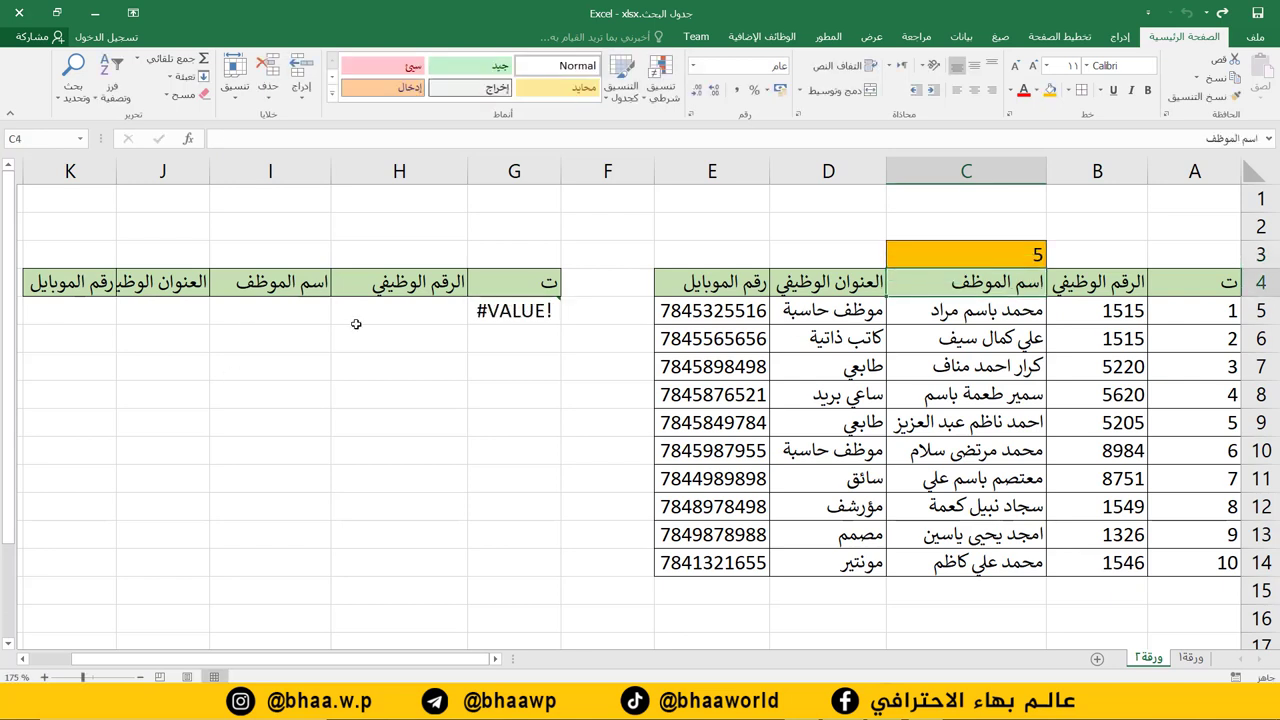
left_click(1216, 315)
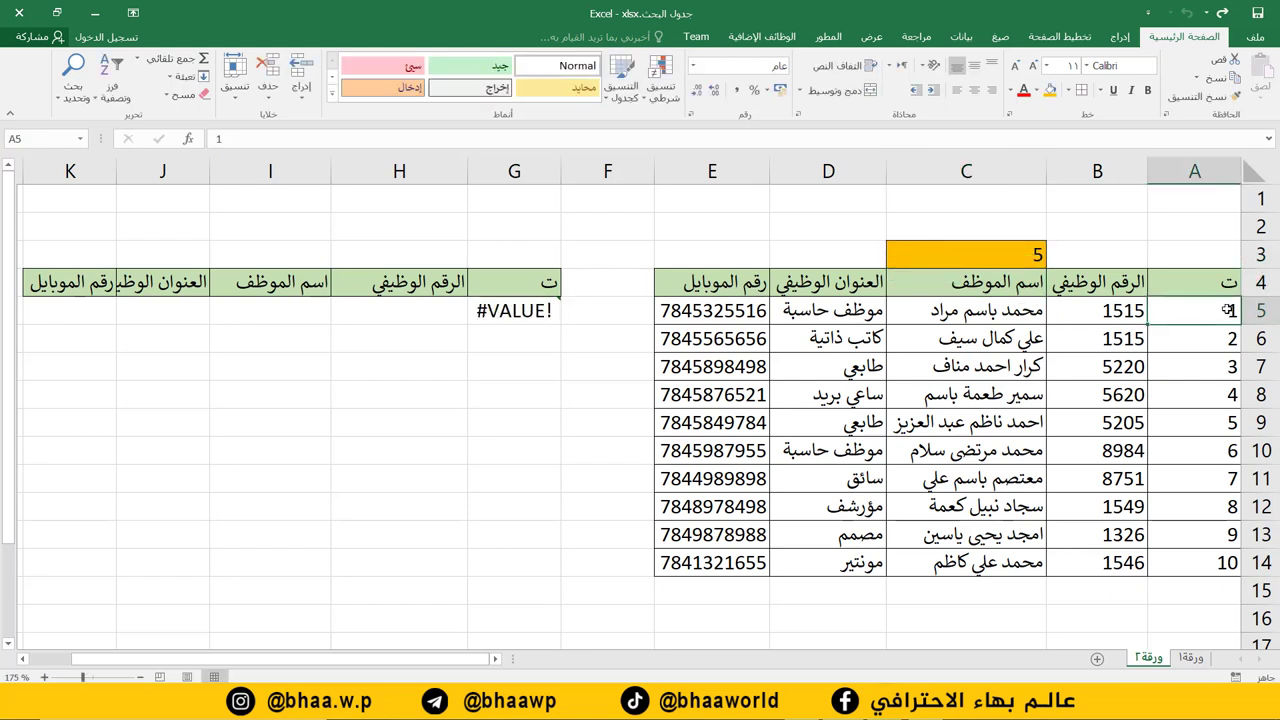
left_click(973, 254)
type("1")
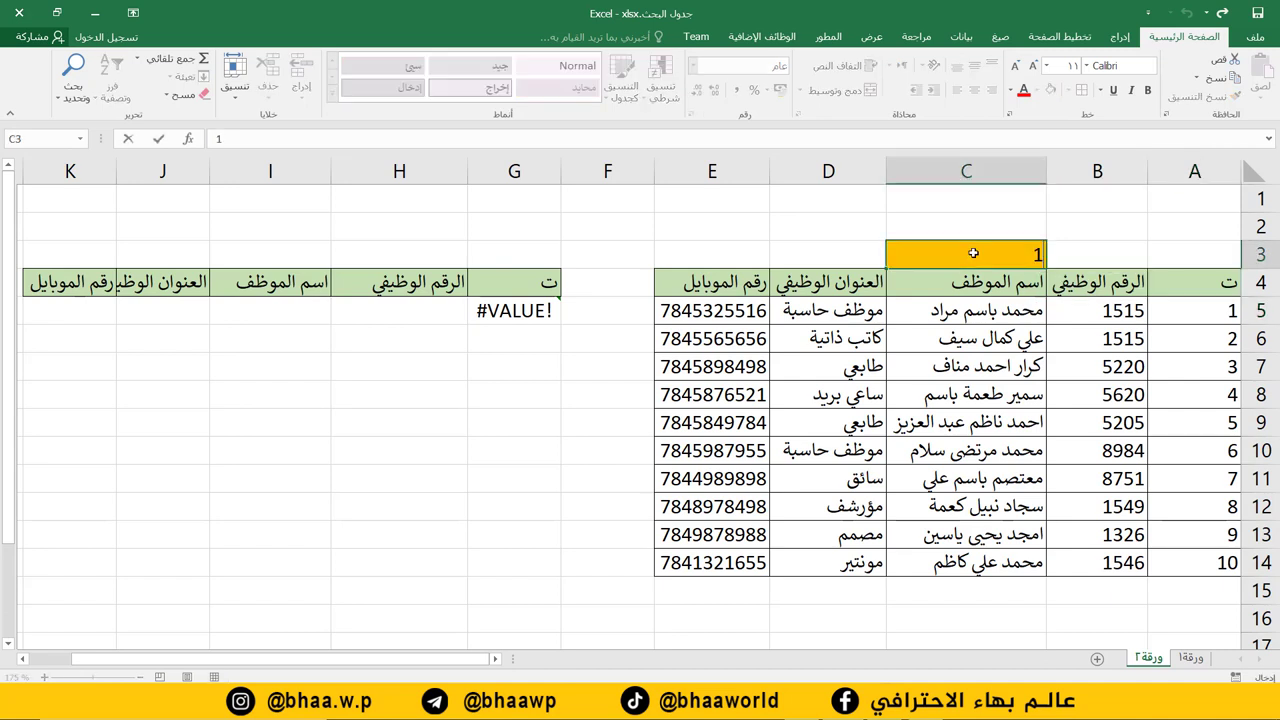
key("Return")
left_click(1034, 256)
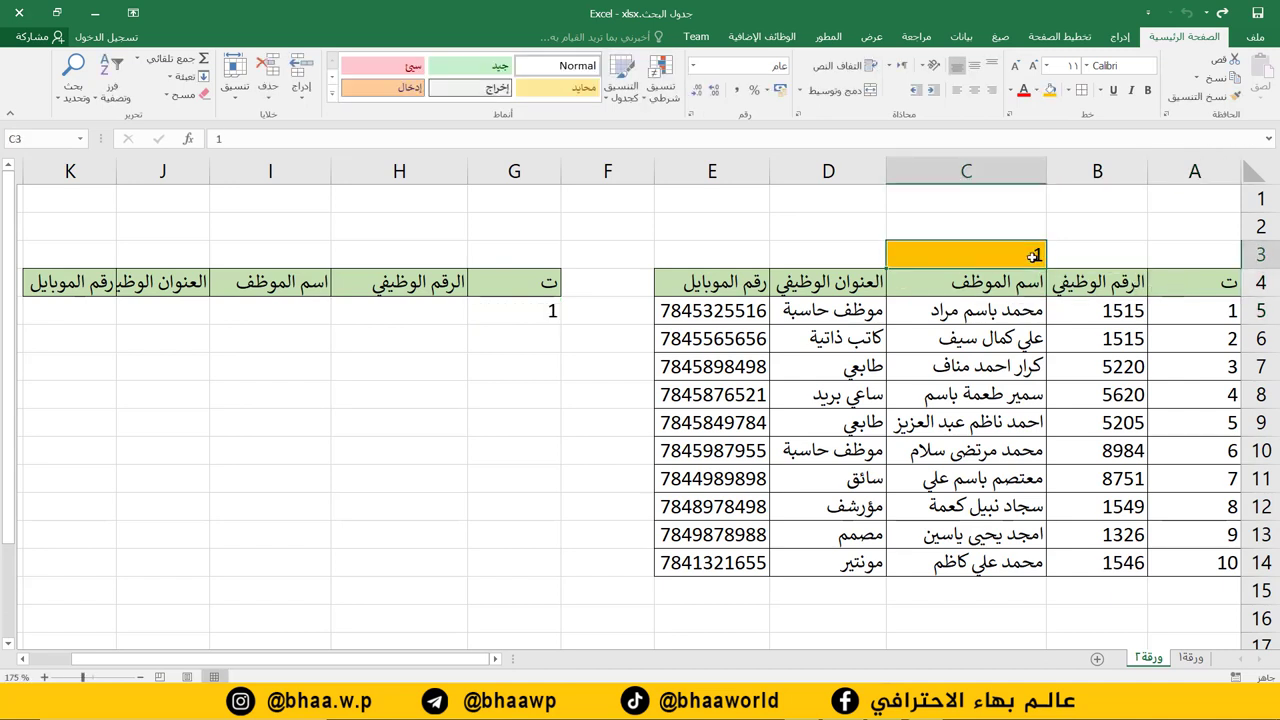
type("2")
key("Return")
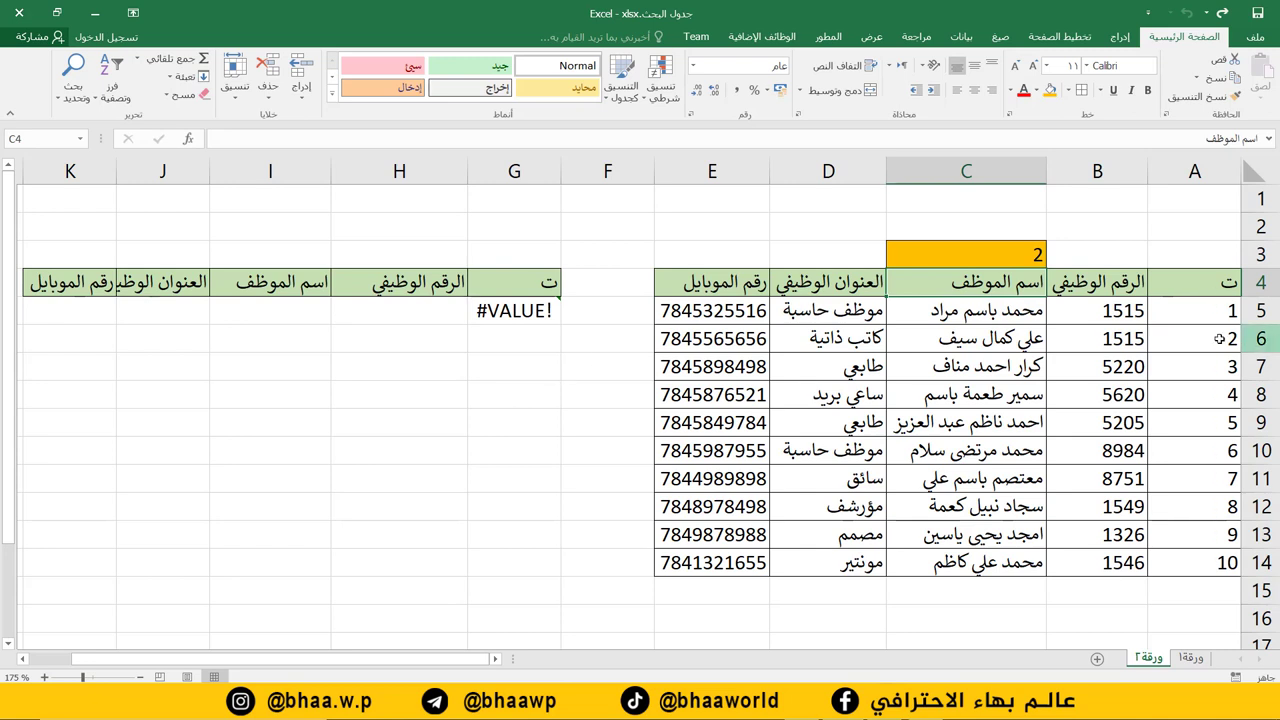
left_click(1224, 315)
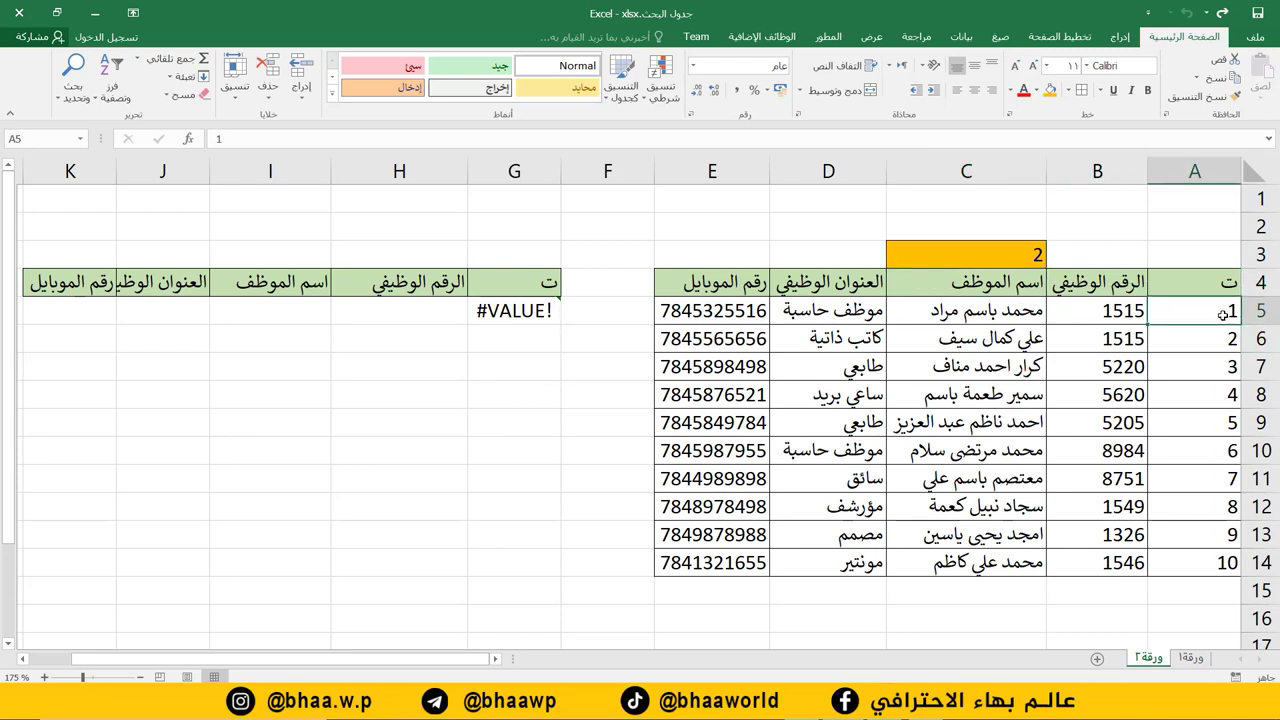
left_click(1017, 254)
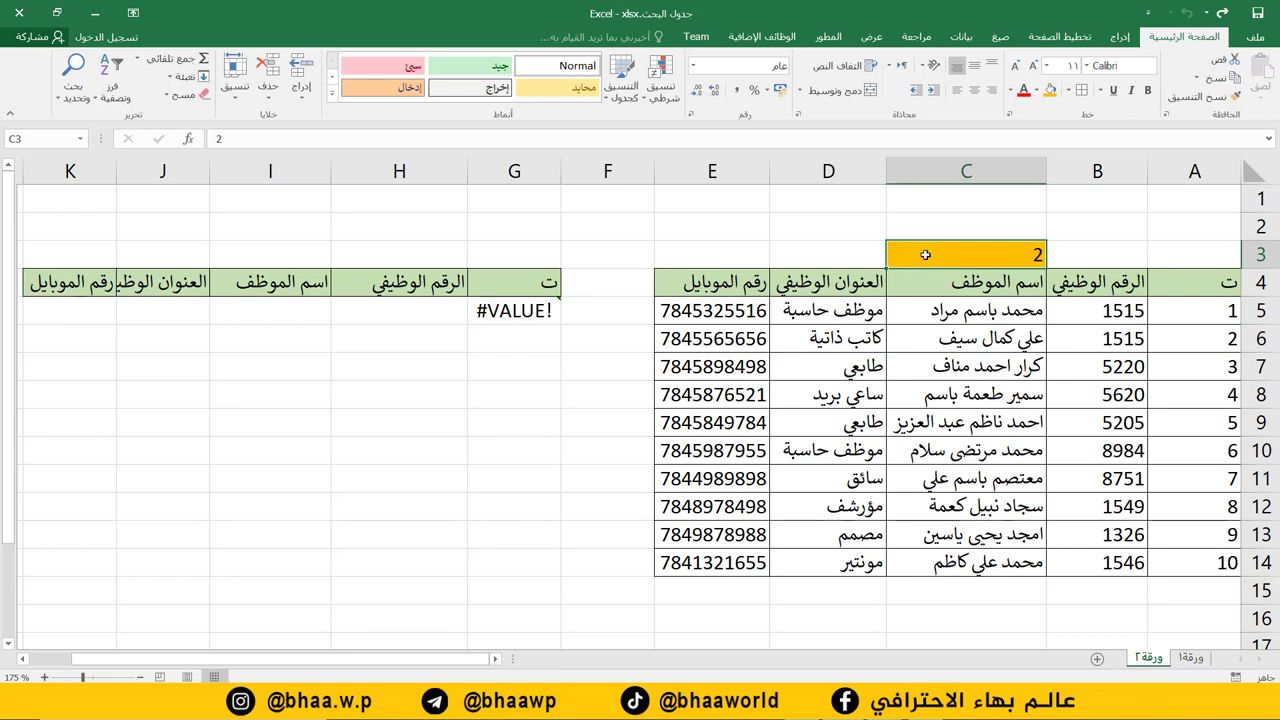
- Cut the entire SEARCH formula out of cell G5, leaving the cell empty
left_click(506, 312)
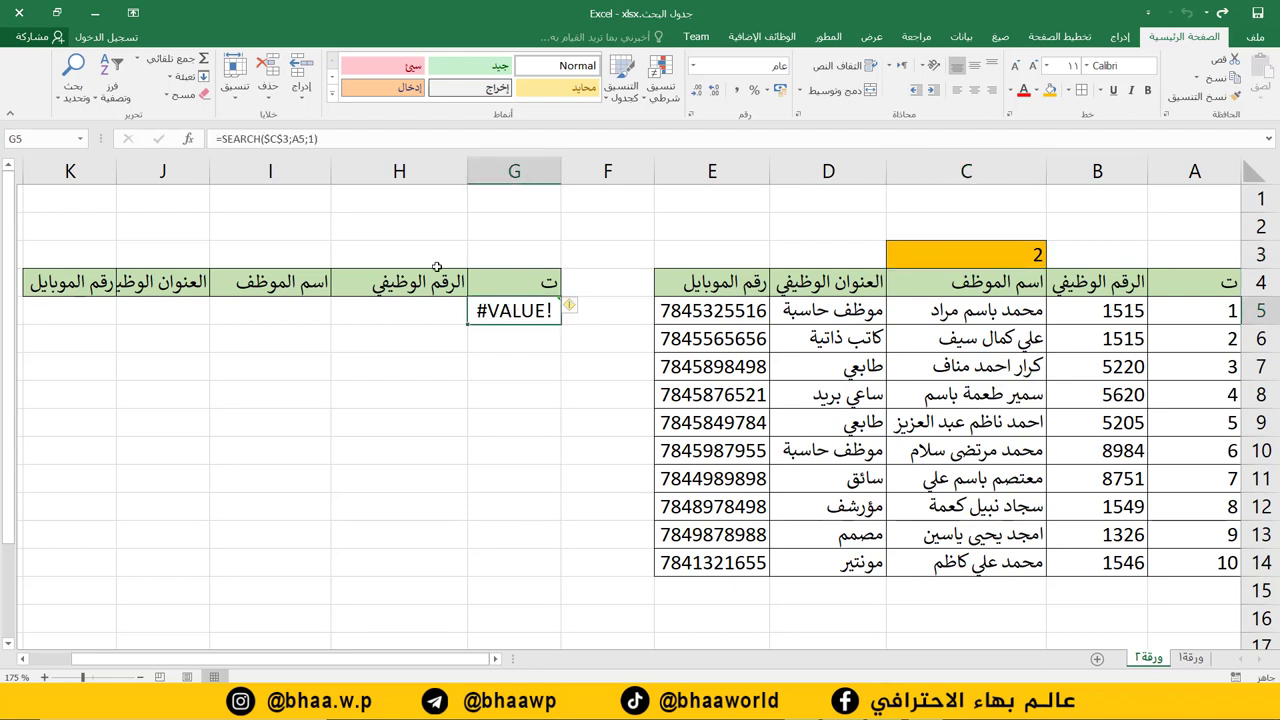
left_click(340, 141)
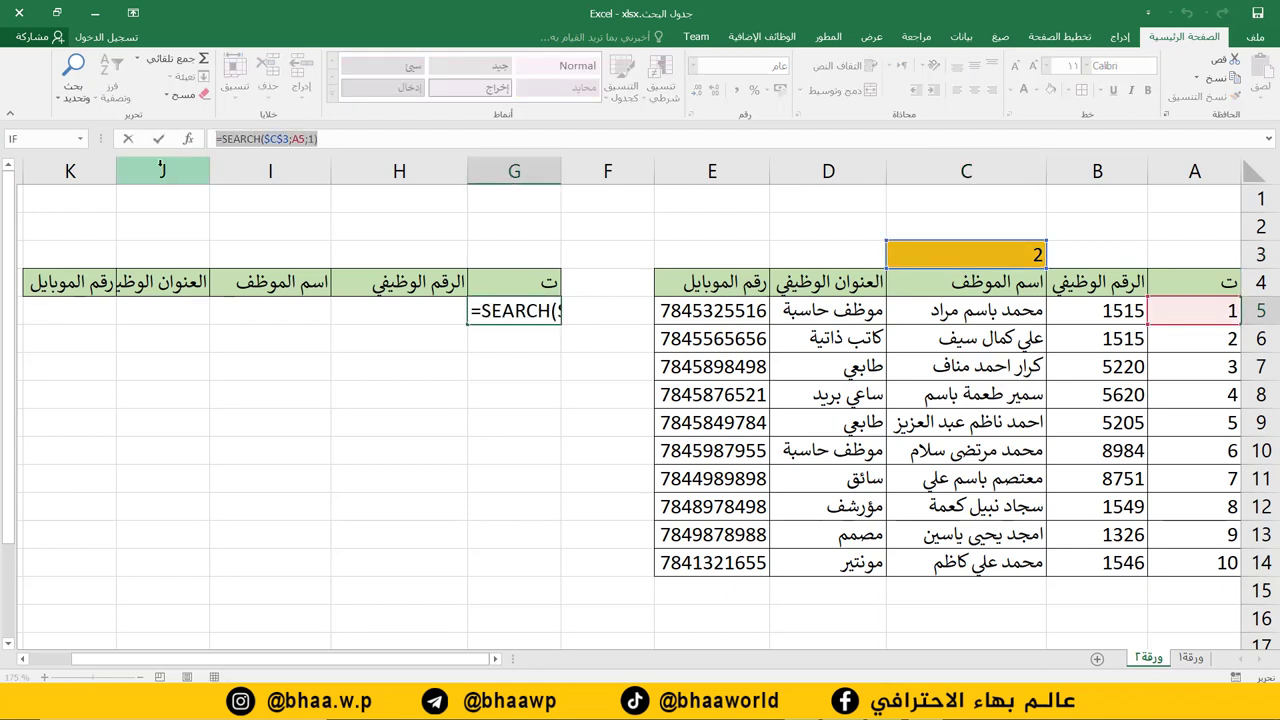
left_click_drag(340, 141, 212, 136)
key("ctrl+c")
right_click(243, 135)
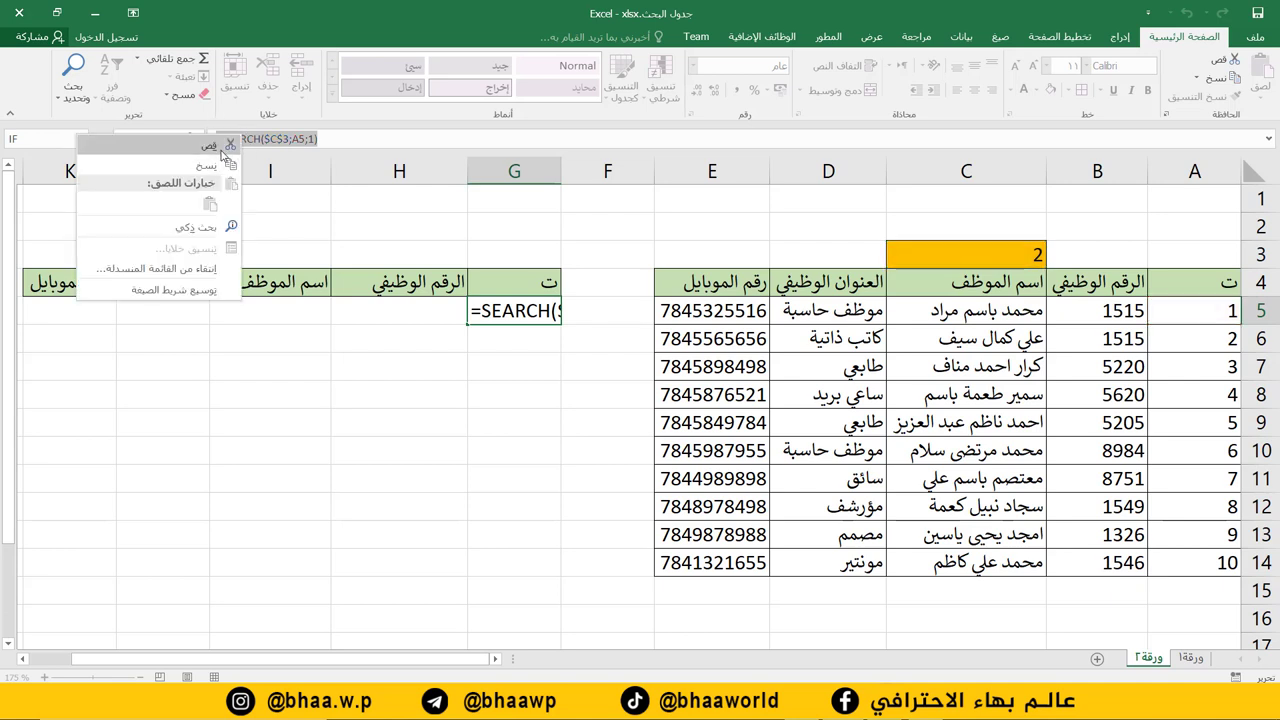
left_click(222, 155)
left_click(497, 413)
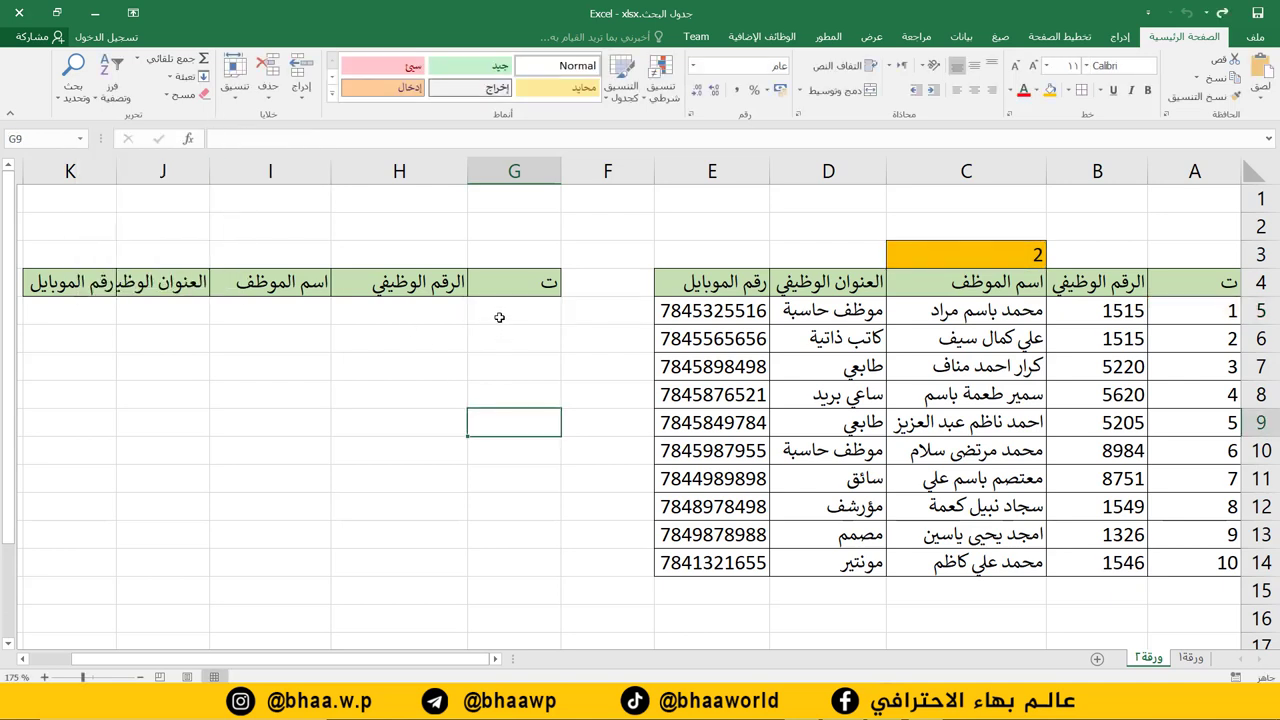
- Insert an IFERROR function in G5 and paste the cut SEARCH formula as its Value, without the leading equals sign
left_click(500, 314)
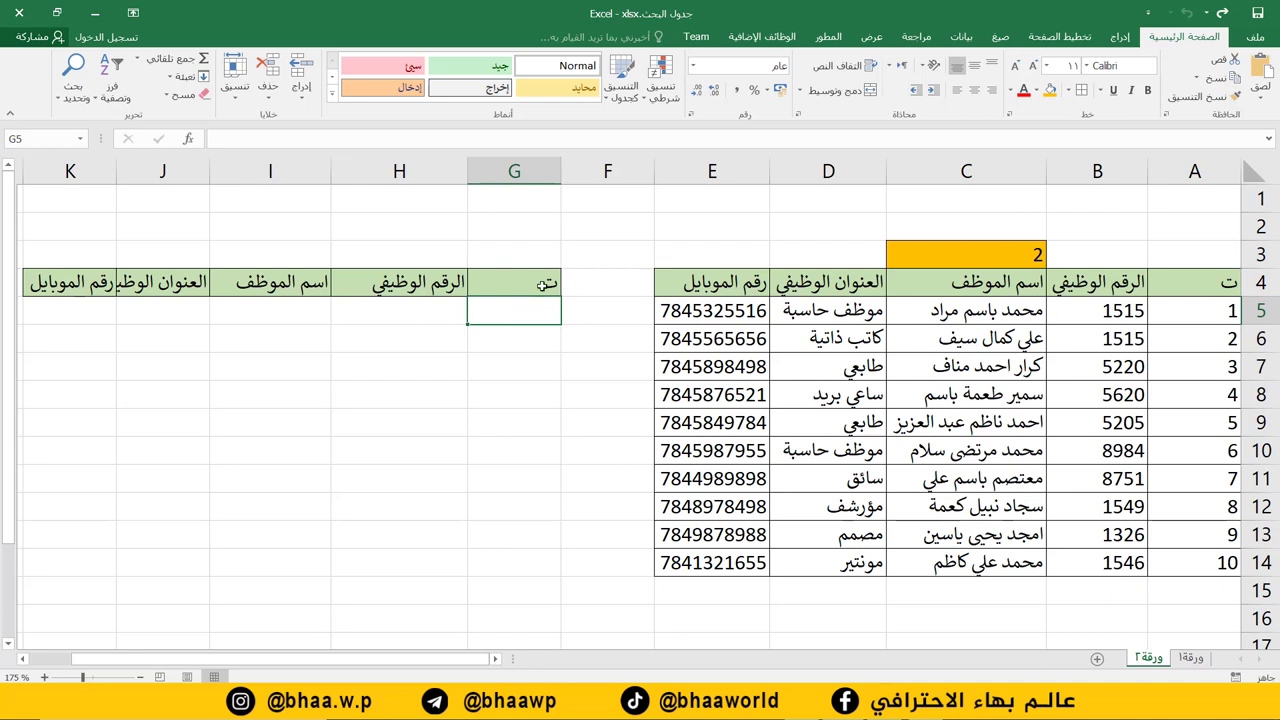
left_click(1000, 36)
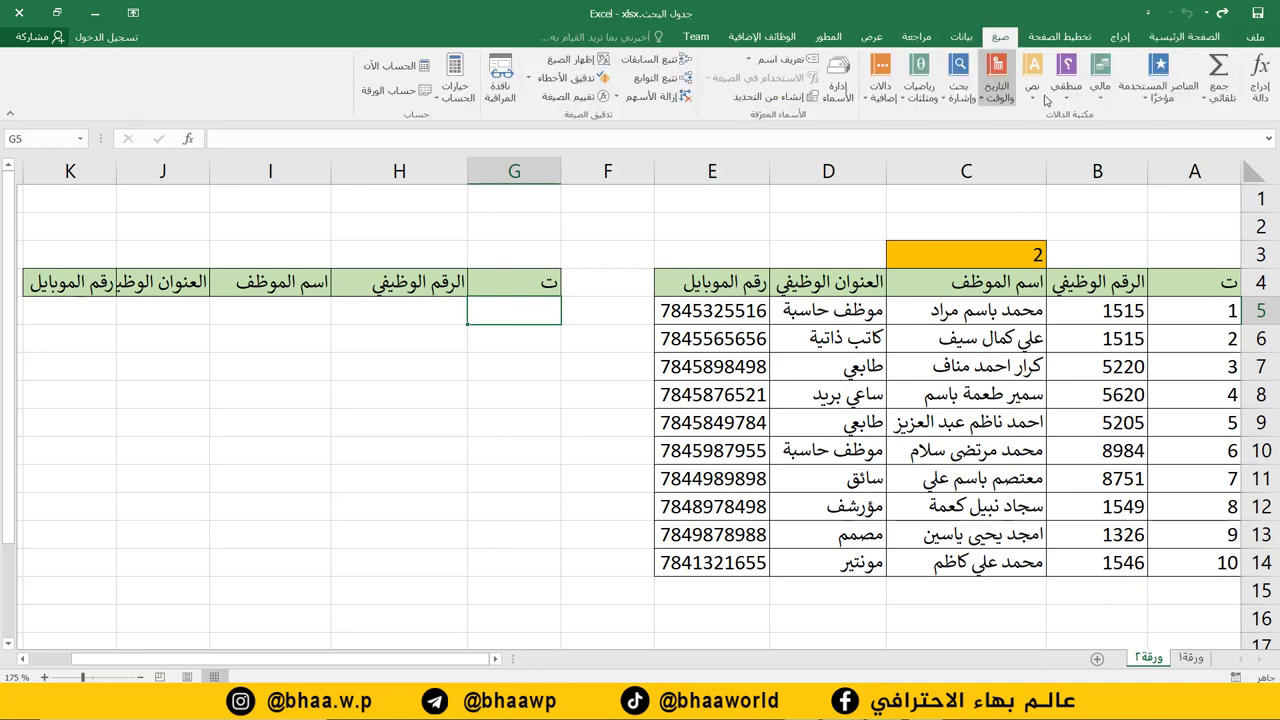
left_click(1065, 78)
left_click(1036, 172)
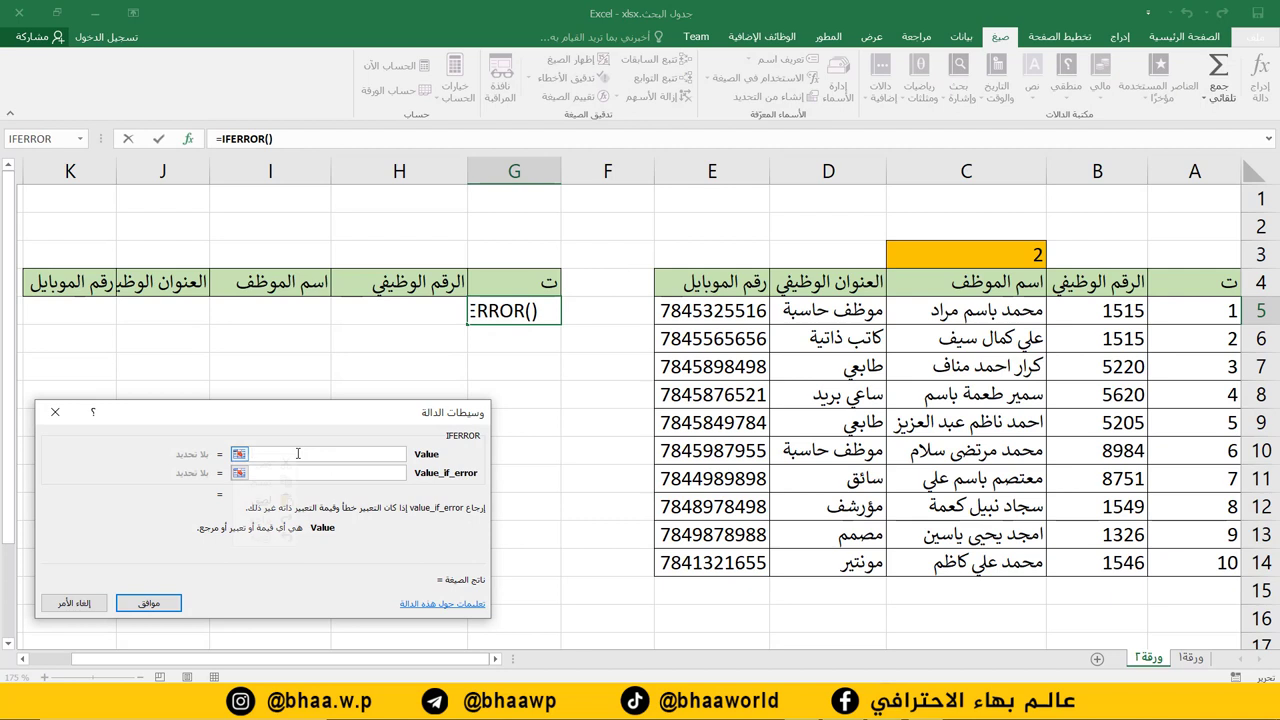
right_click(298, 453)
left_click(265, 500)
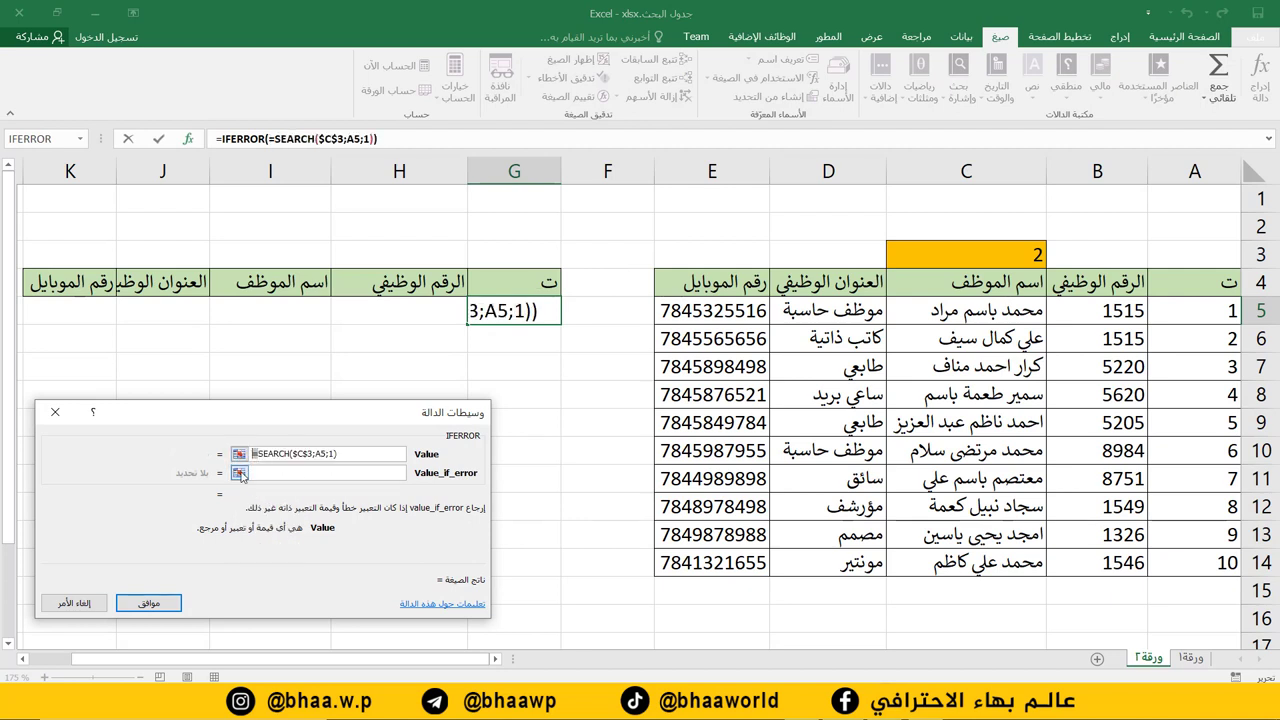
key("Delete")
- Set the IFERROR function's Value_if_error to 0 and enter the formula in G5
left_click(281, 472)
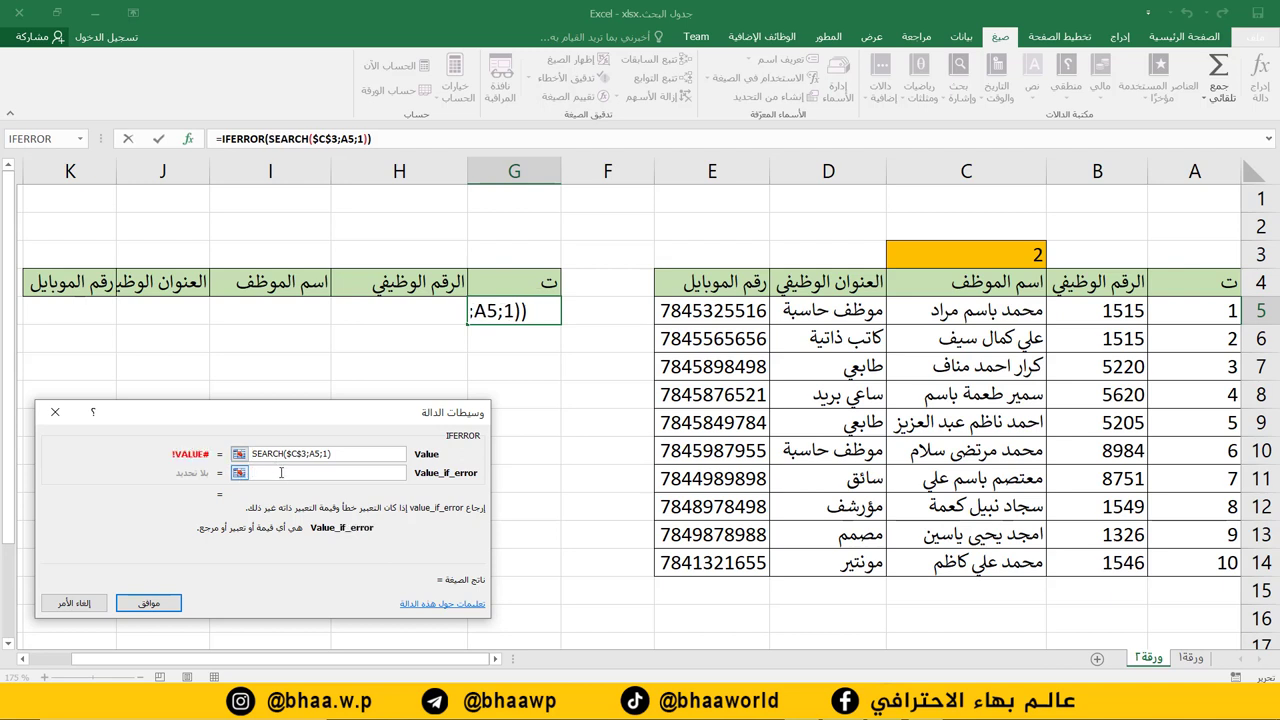
type("0")
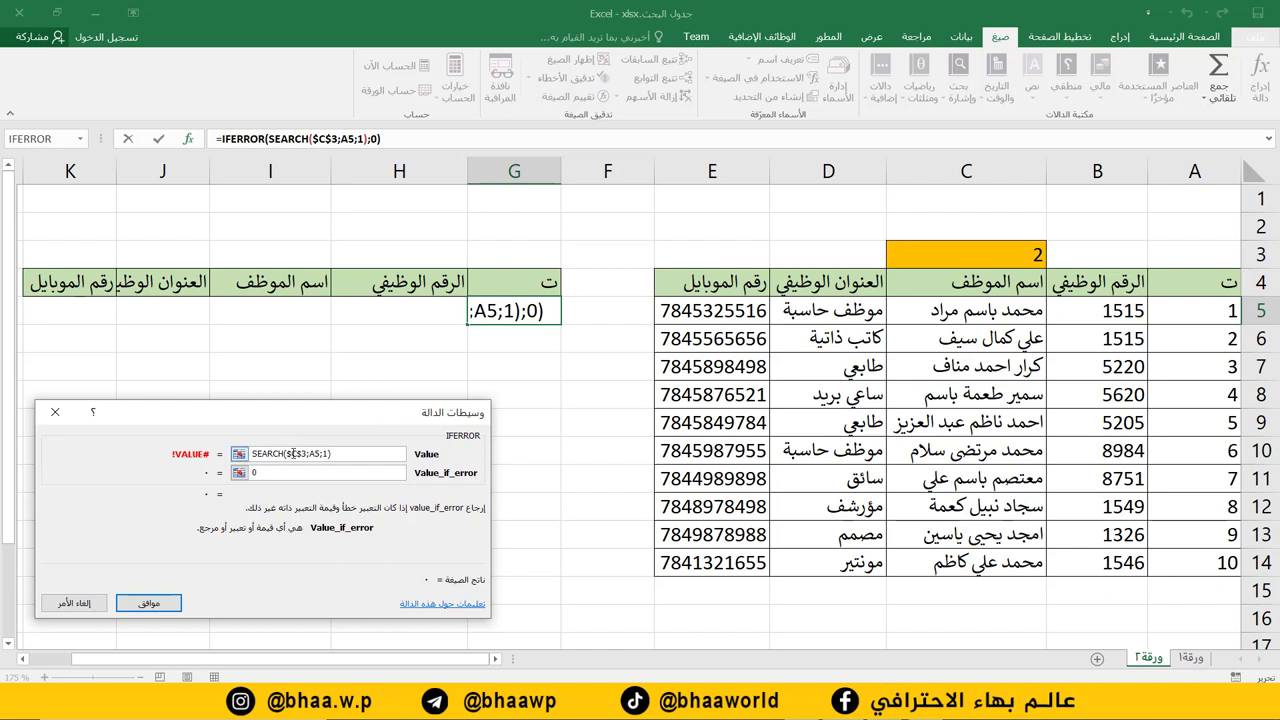
left_click(150, 603)
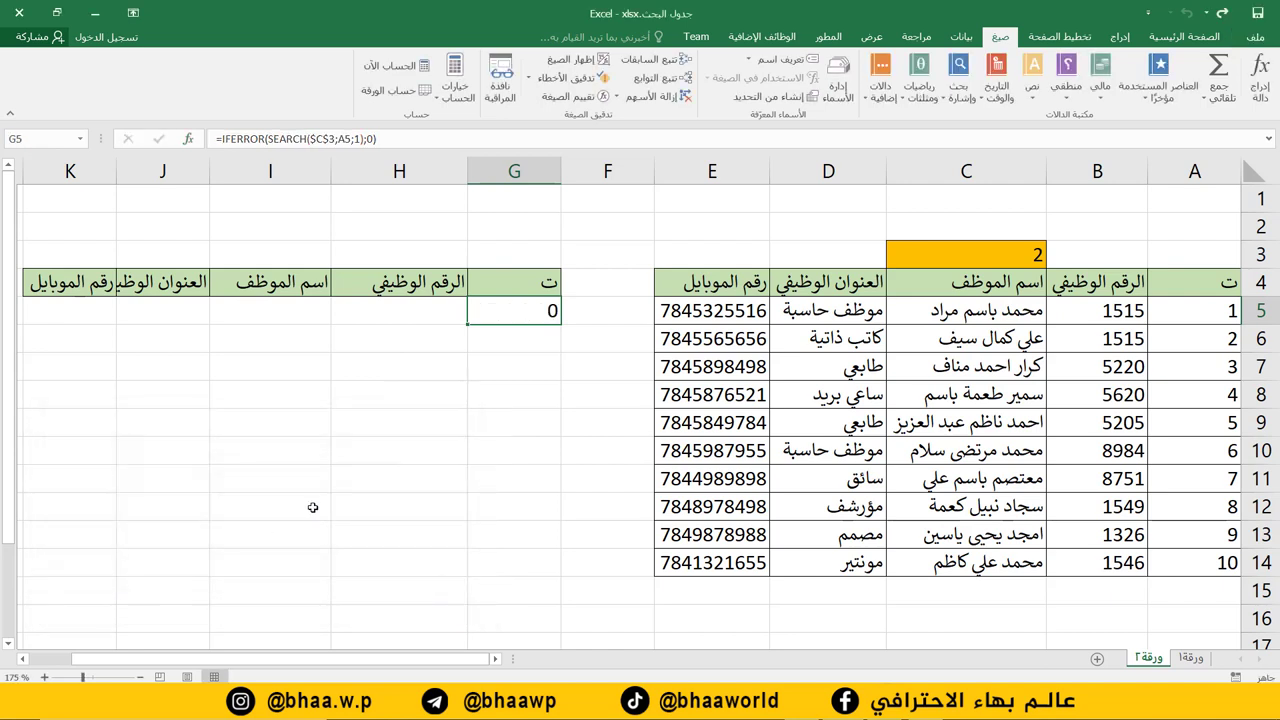
- Test the IFERROR formula by entering 1 in search cell C3
left_click(1029, 258)
type("1")
key("Return")
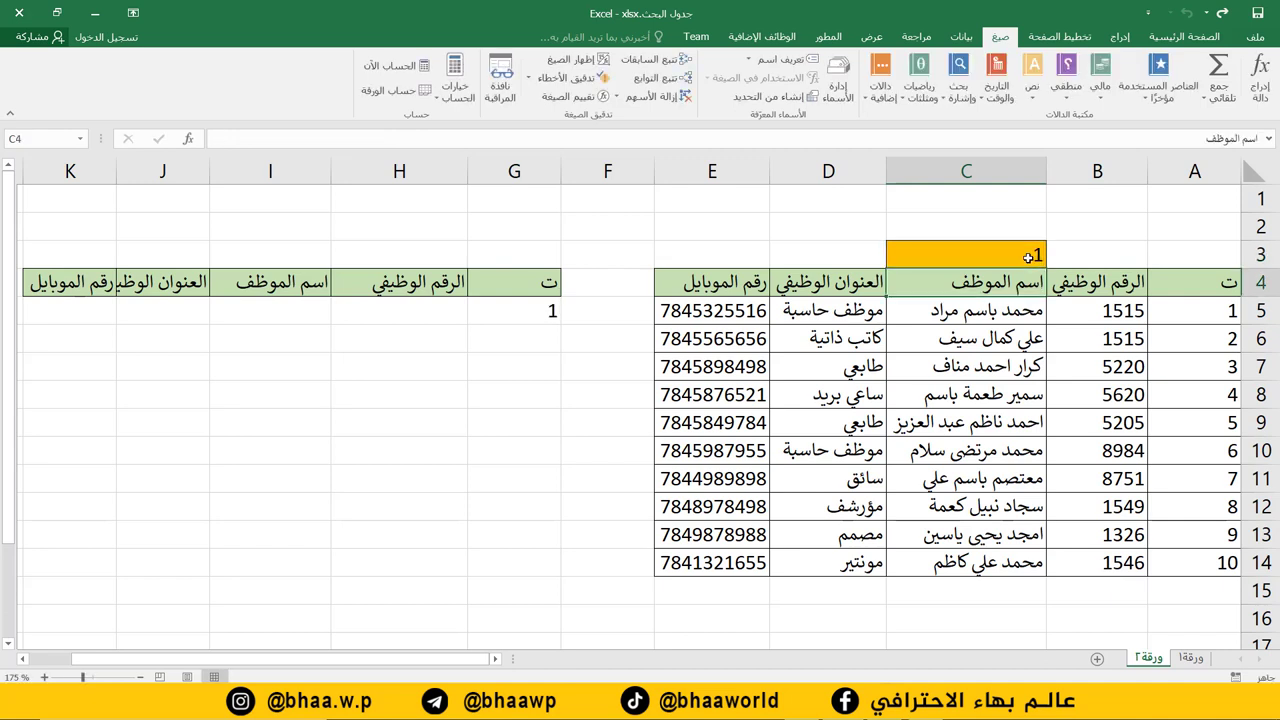
- Fill the IFERROR formula from G5 across the helper table's range G5:K14
left_click(536, 314)
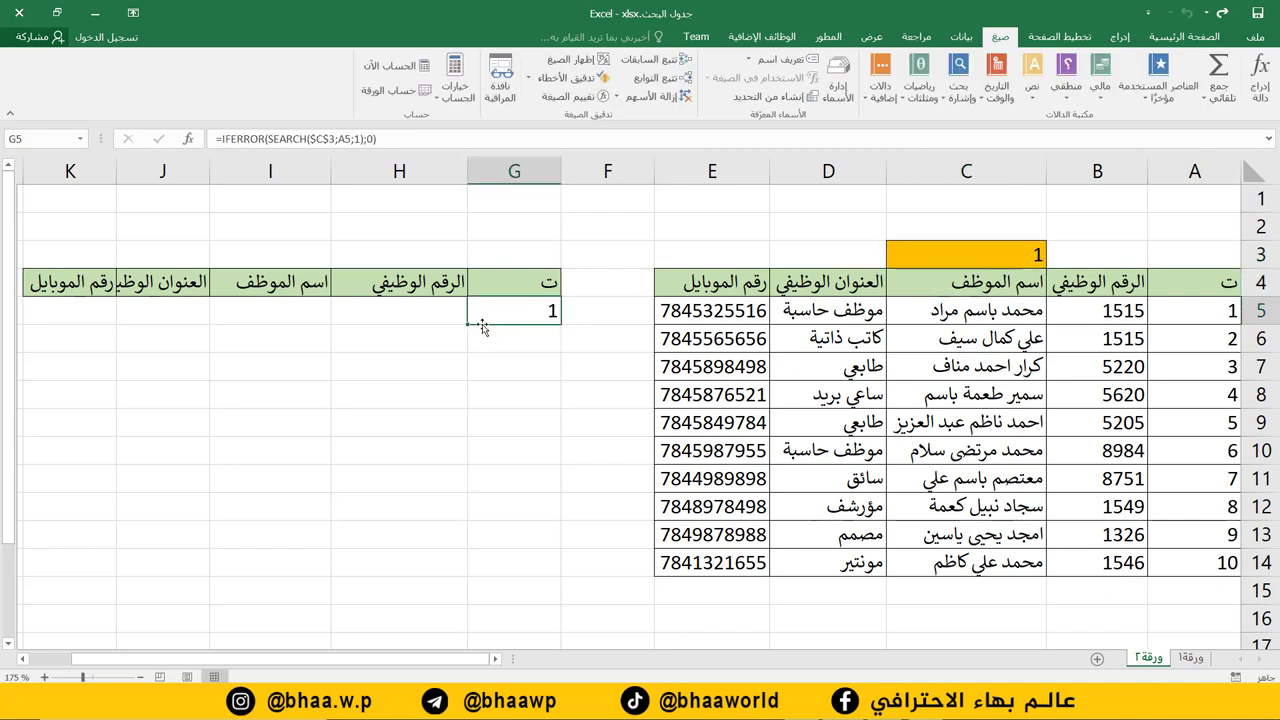
left_click_drag(469, 326, 67, 585)
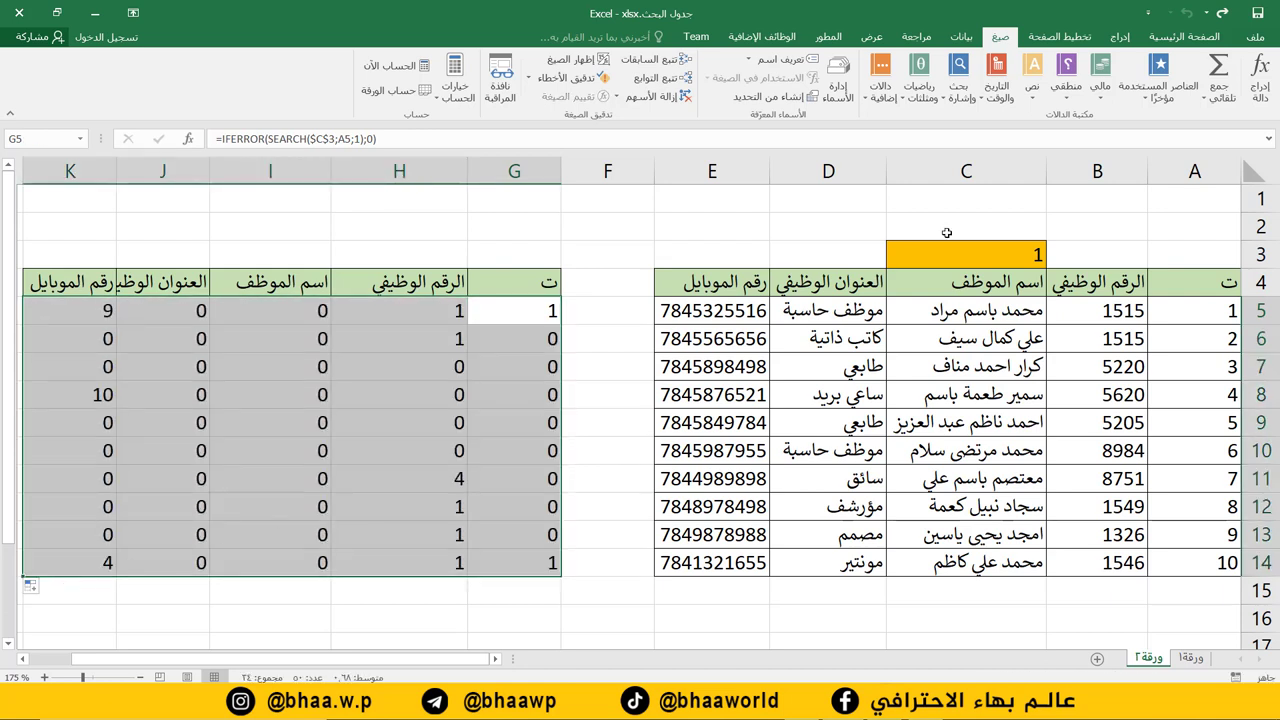
- Enter the first employee's given name in Arabic in search cell C3 and compare the helper table's name column with the employee rows
left_click(996, 251)
type("lpl]")
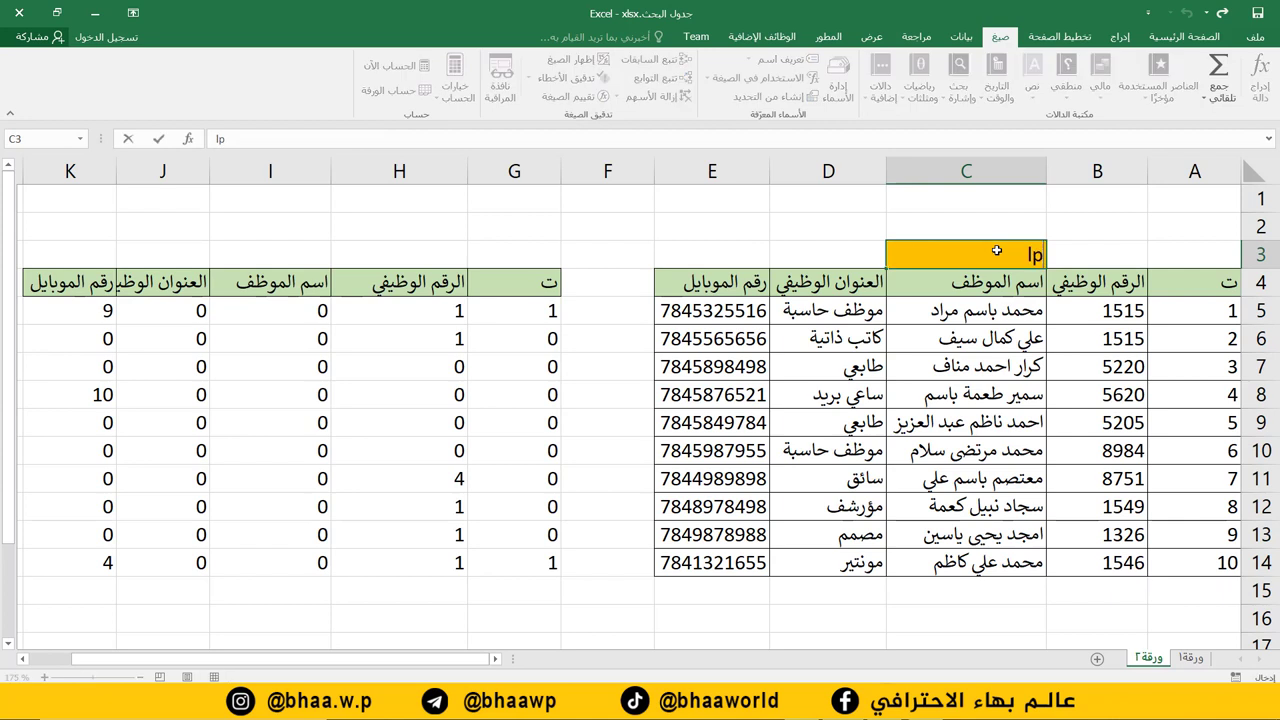
key("BackSpace")
key("BackSpace")
key("BackSpace")
key("BackSpace")
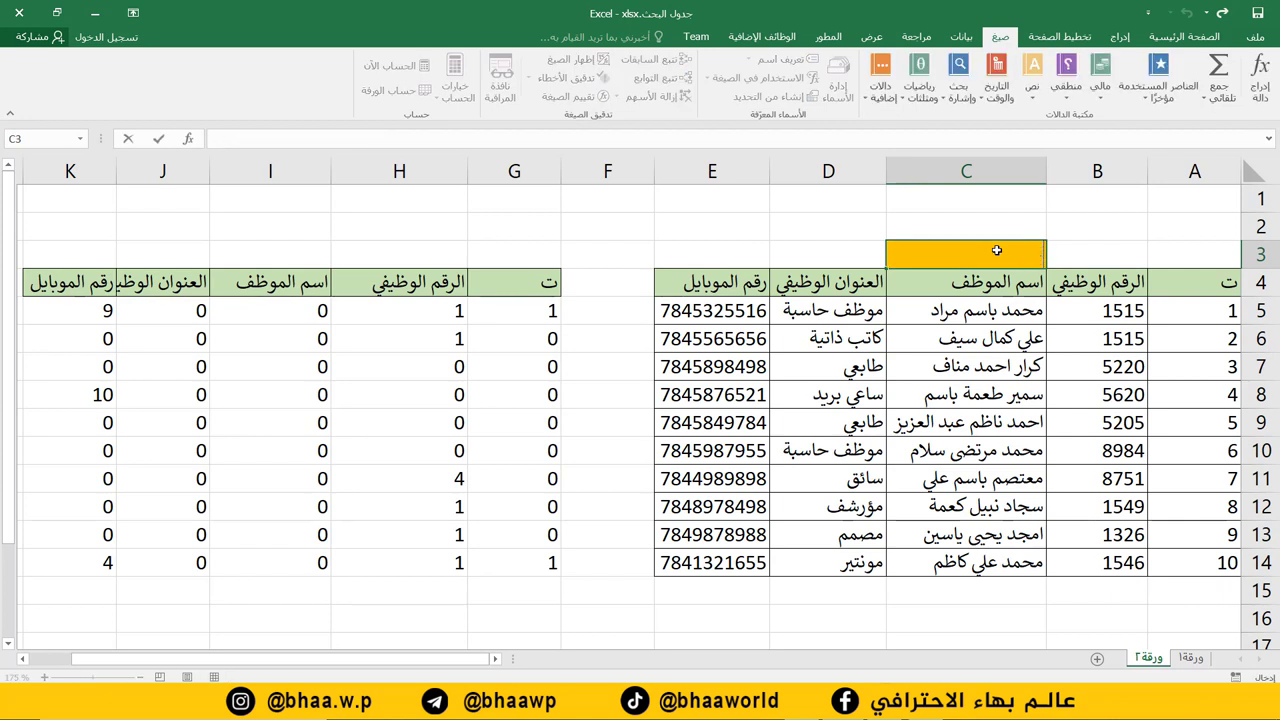
type("محمد")
key("Return")
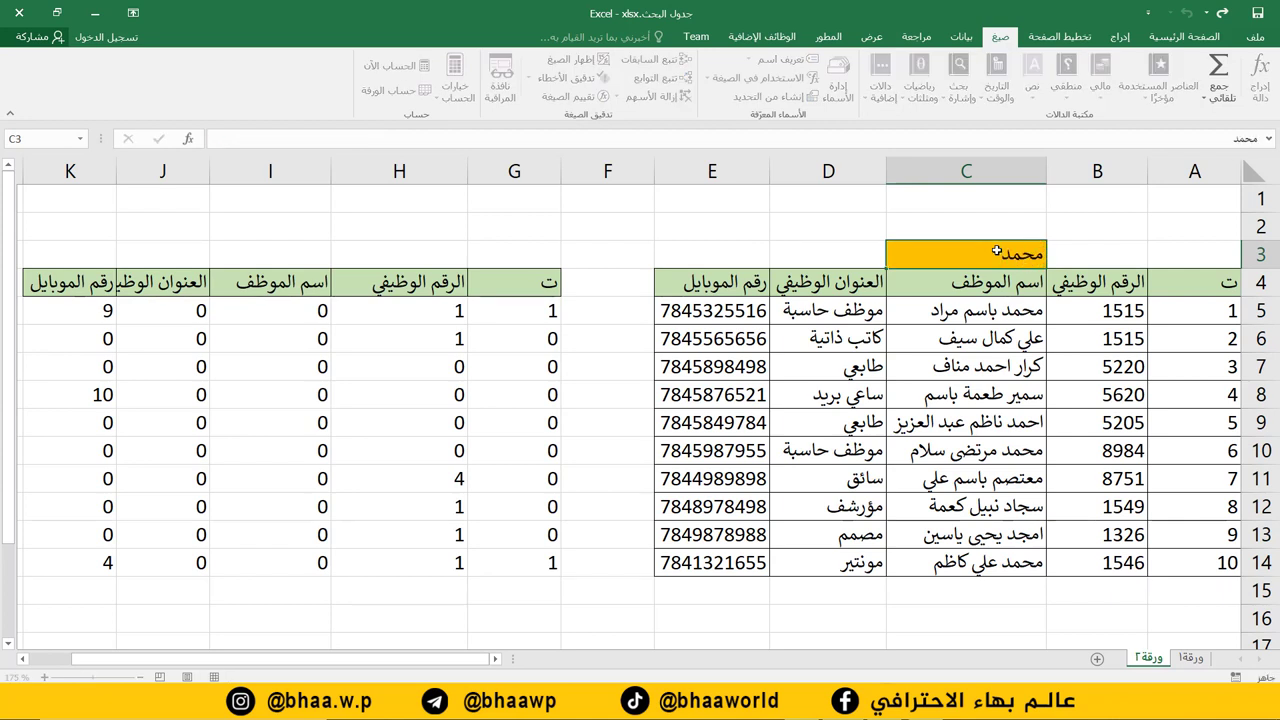
left_click_drag(318, 648, 270, 648)
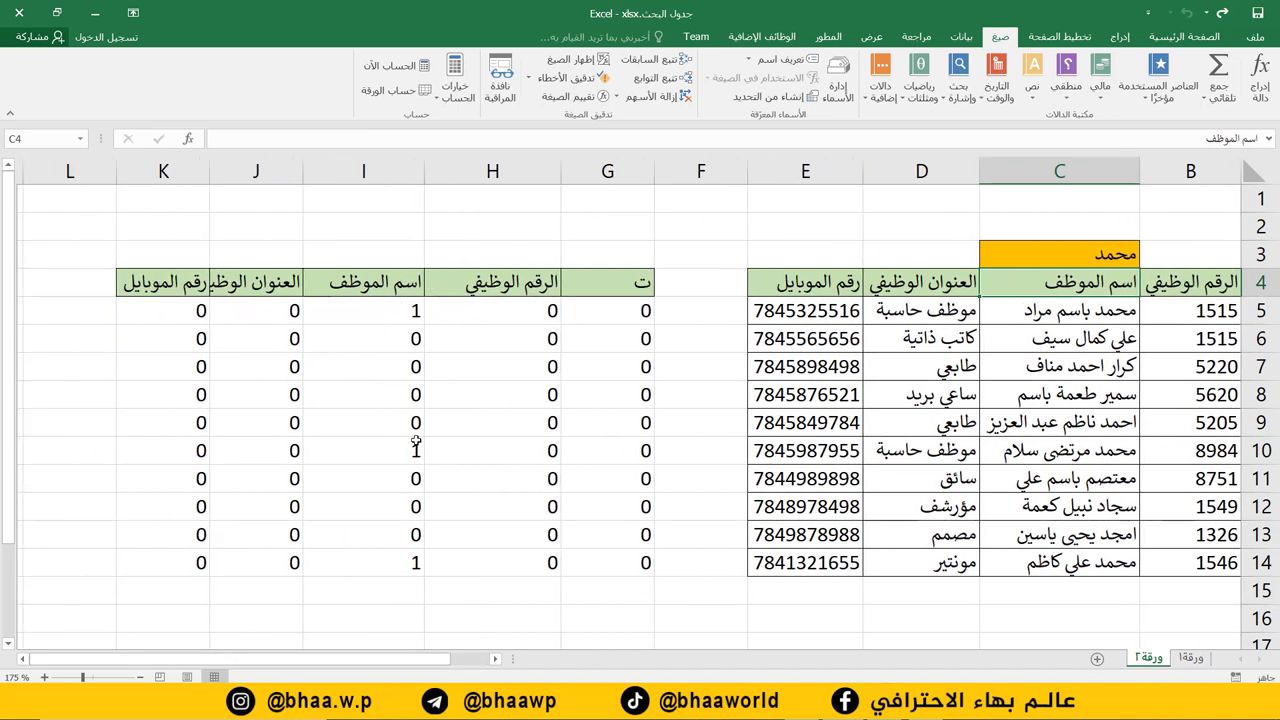
left_click(1118, 566)
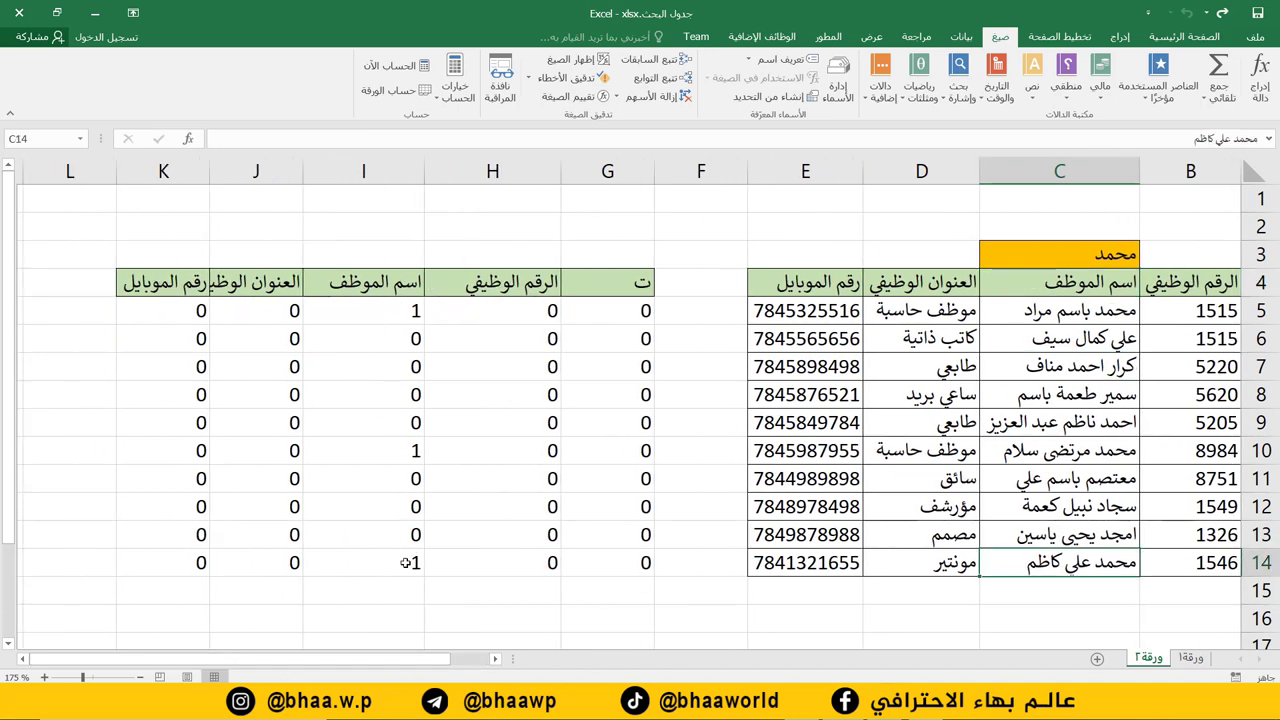
- Add the column header المجموع in cell L4, next to the helper table's mobile number column
left_click(1120, 459)
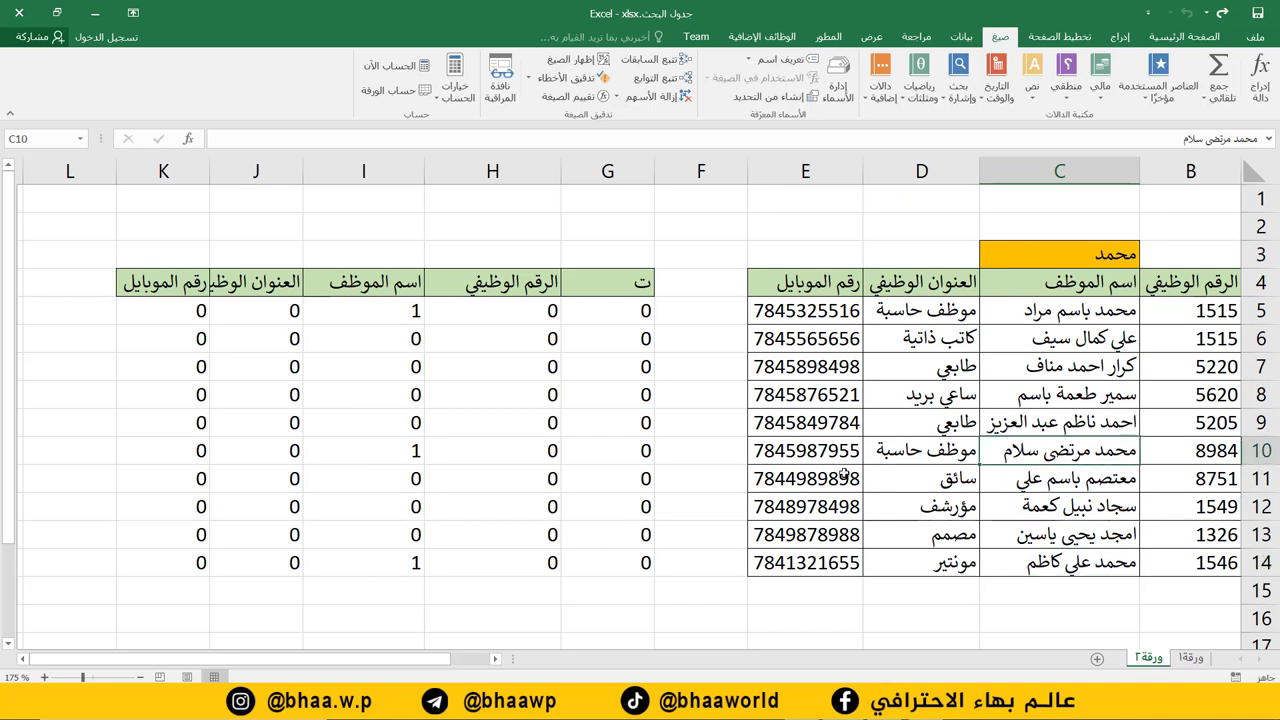
left_click(1118, 318)
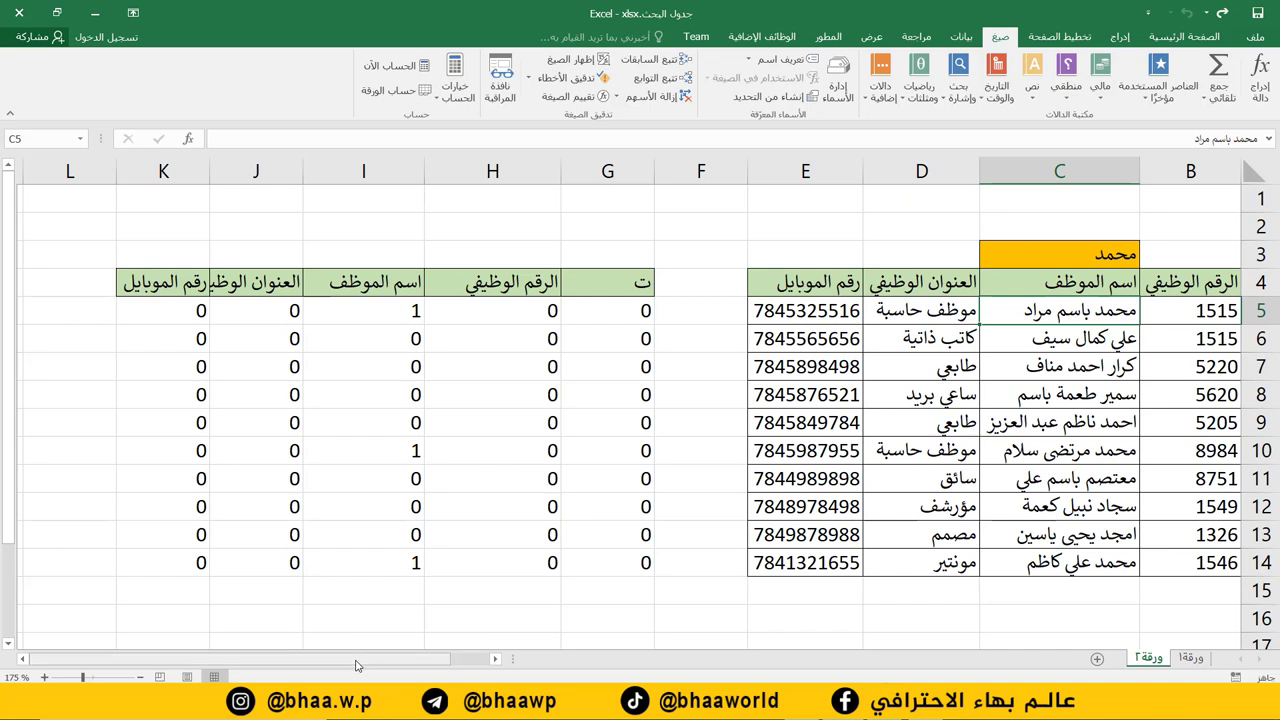
left_click(24, 660)
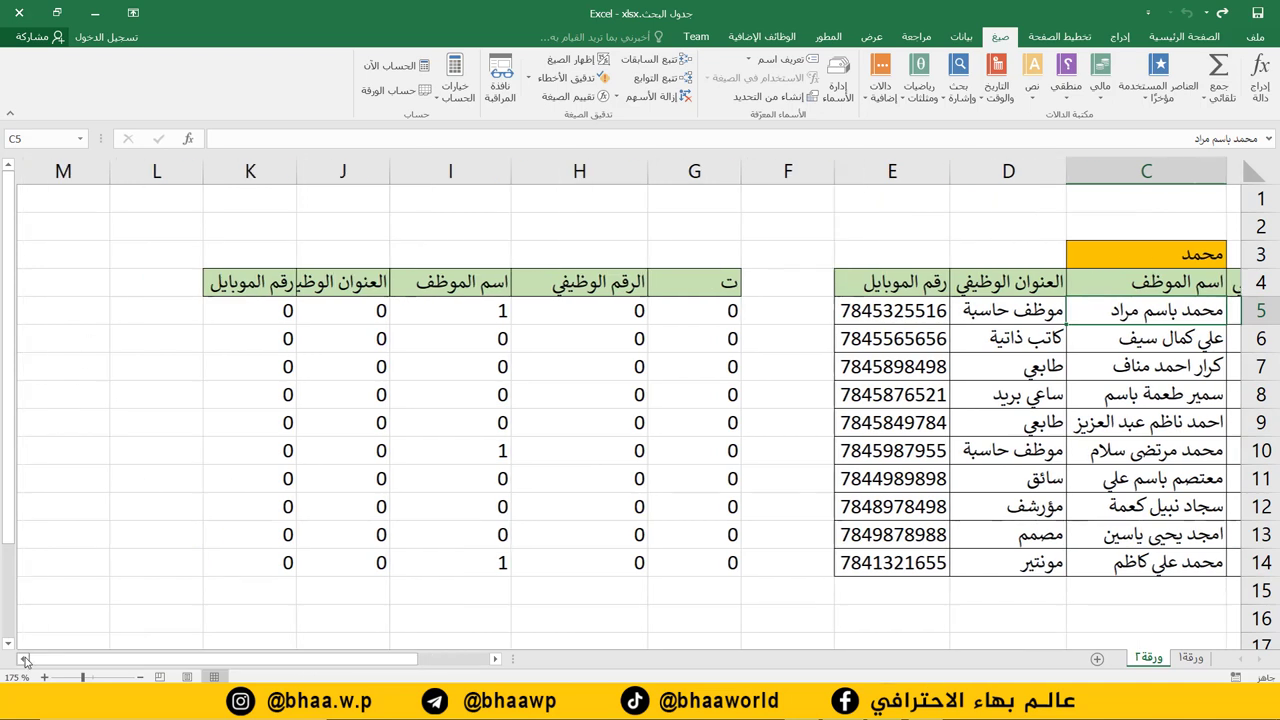
left_click(24, 660)
left_click(328, 287)
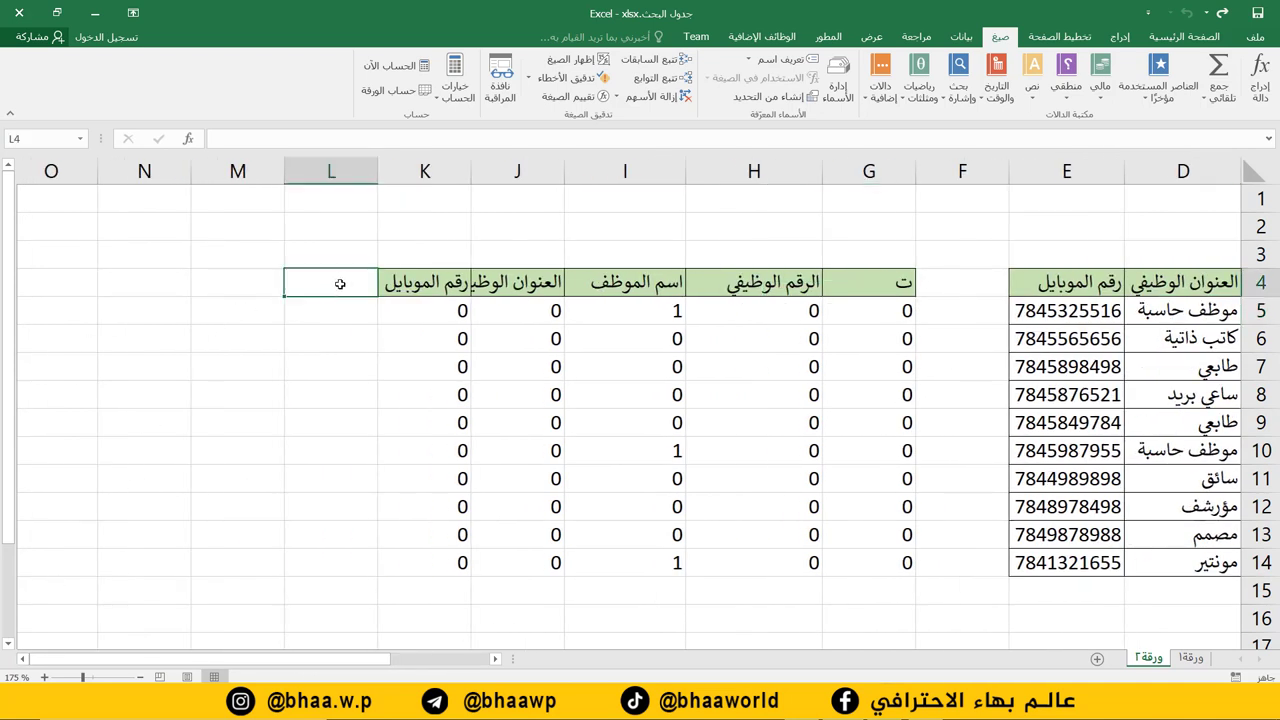
type("المج")
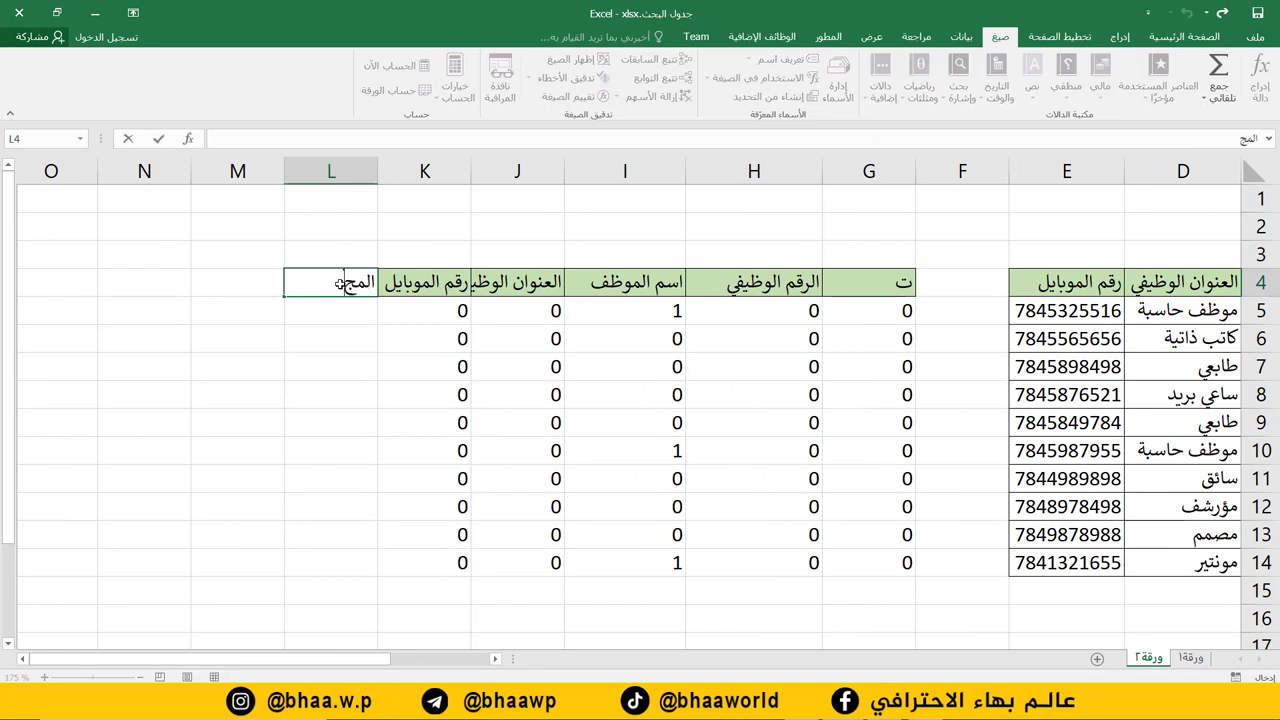
type("موع")
key("Return")
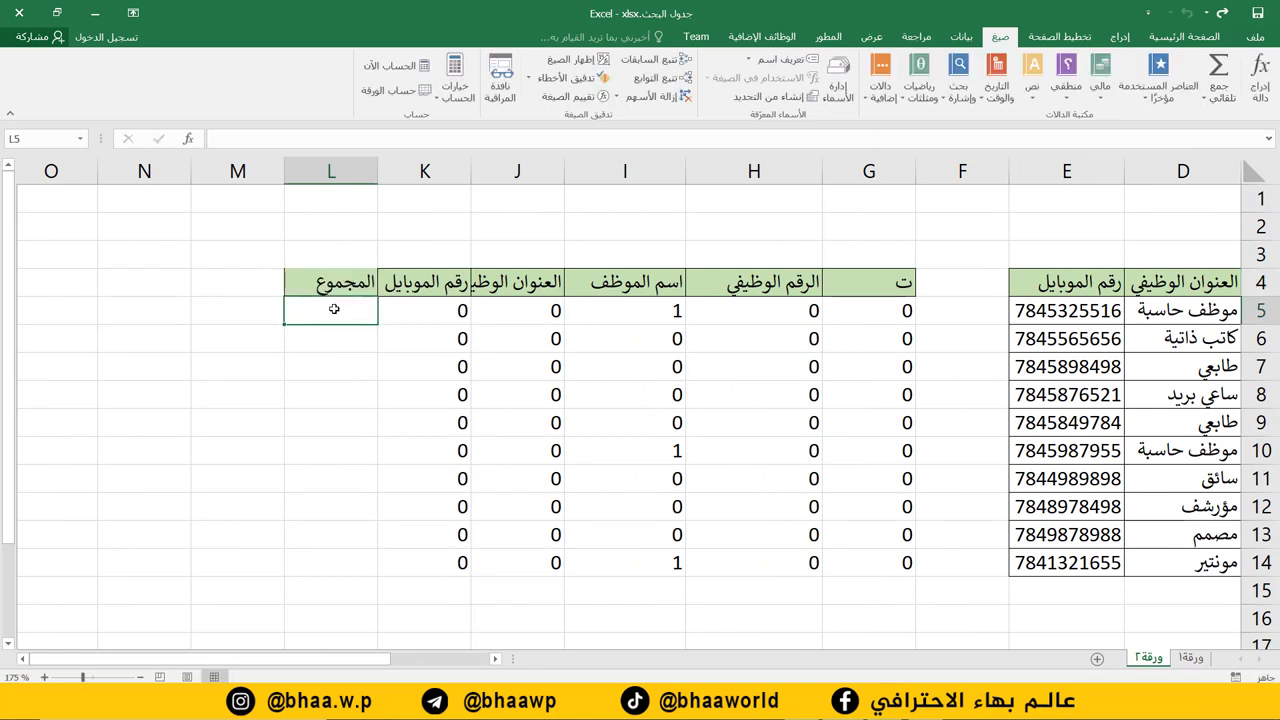
- Sum G5:K5 in L5 with the SUM function and fill the formula down to L14
left_click_drag(442, 312, 890, 315)
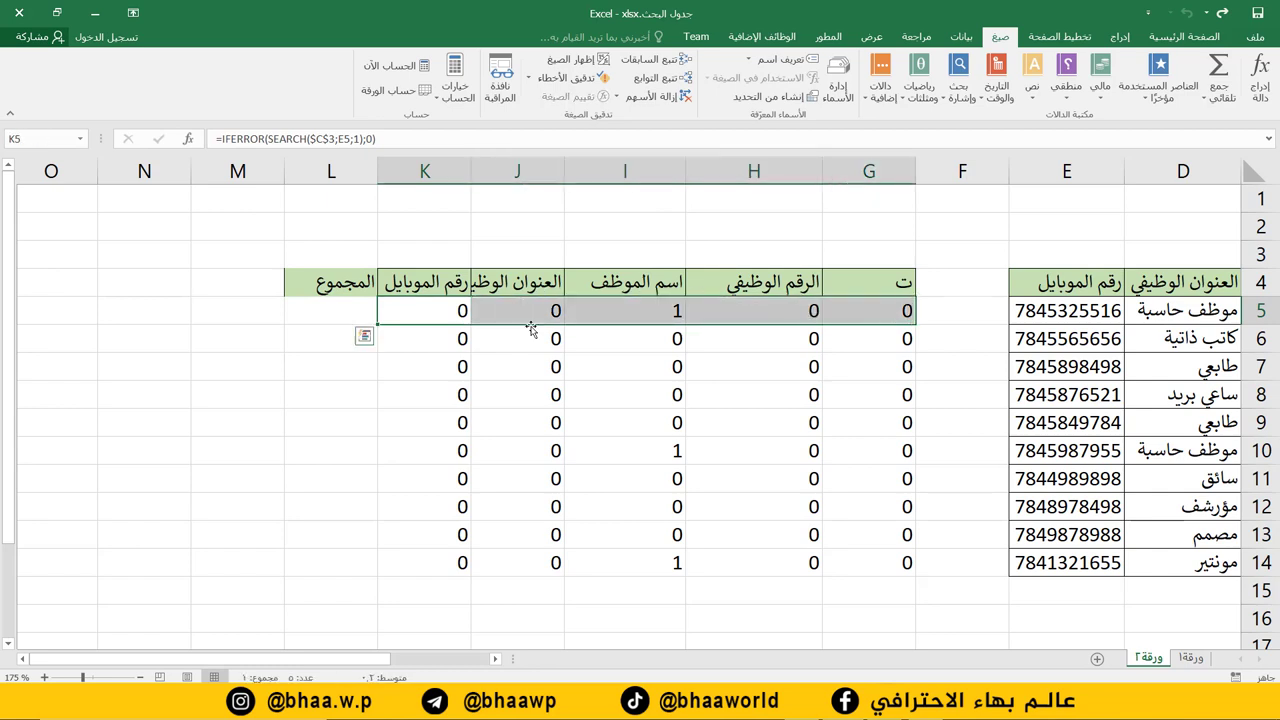
left_click(342, 316)
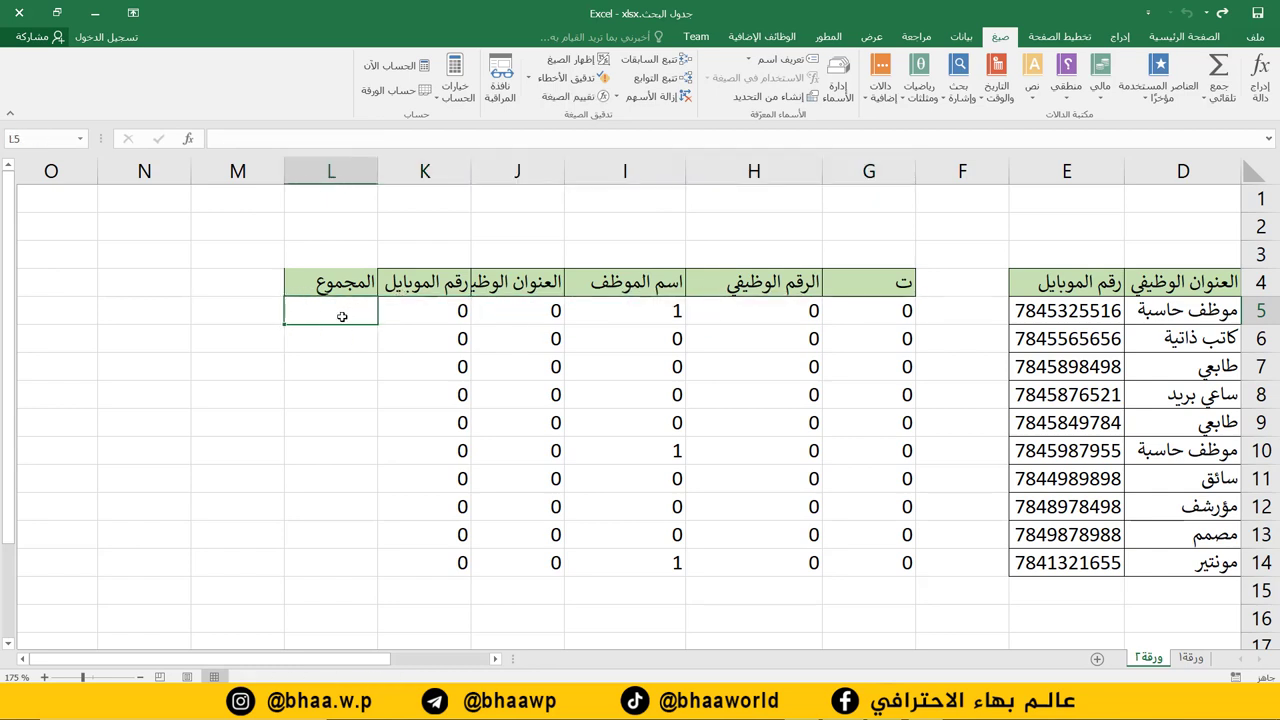
type("=")
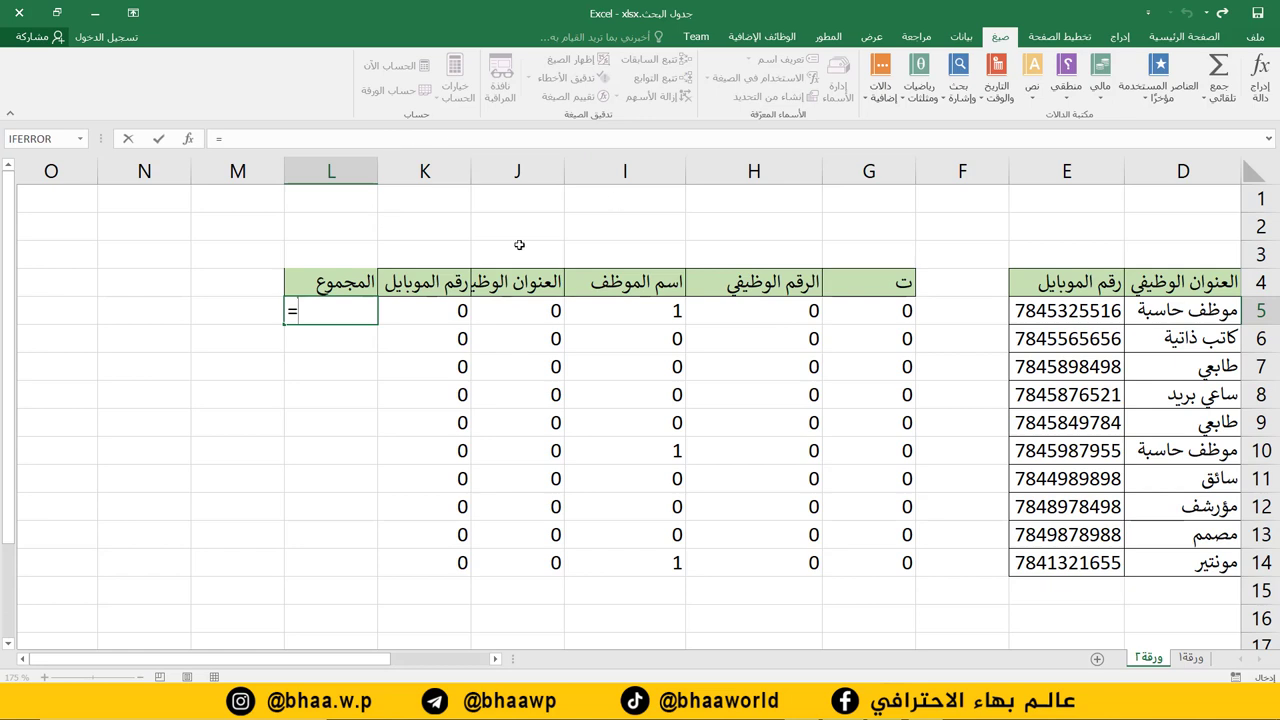
key("Escape")
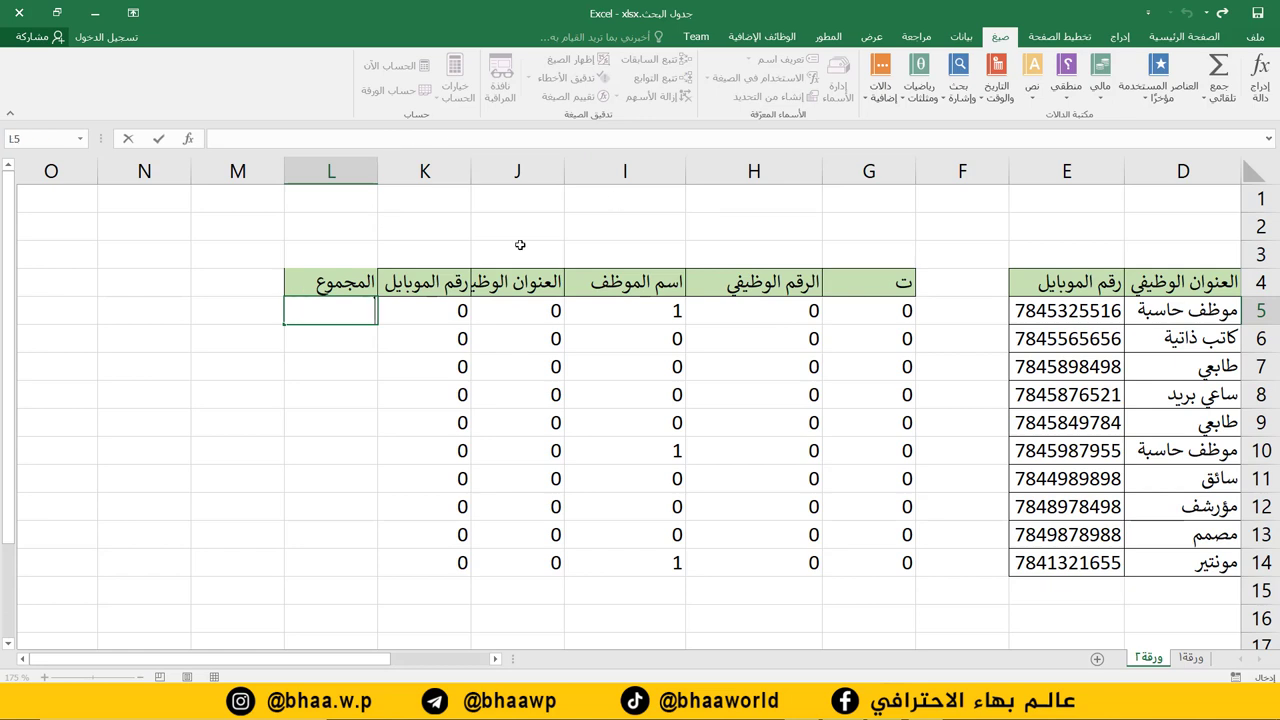
left_click(1190, 36)
key("Escape")
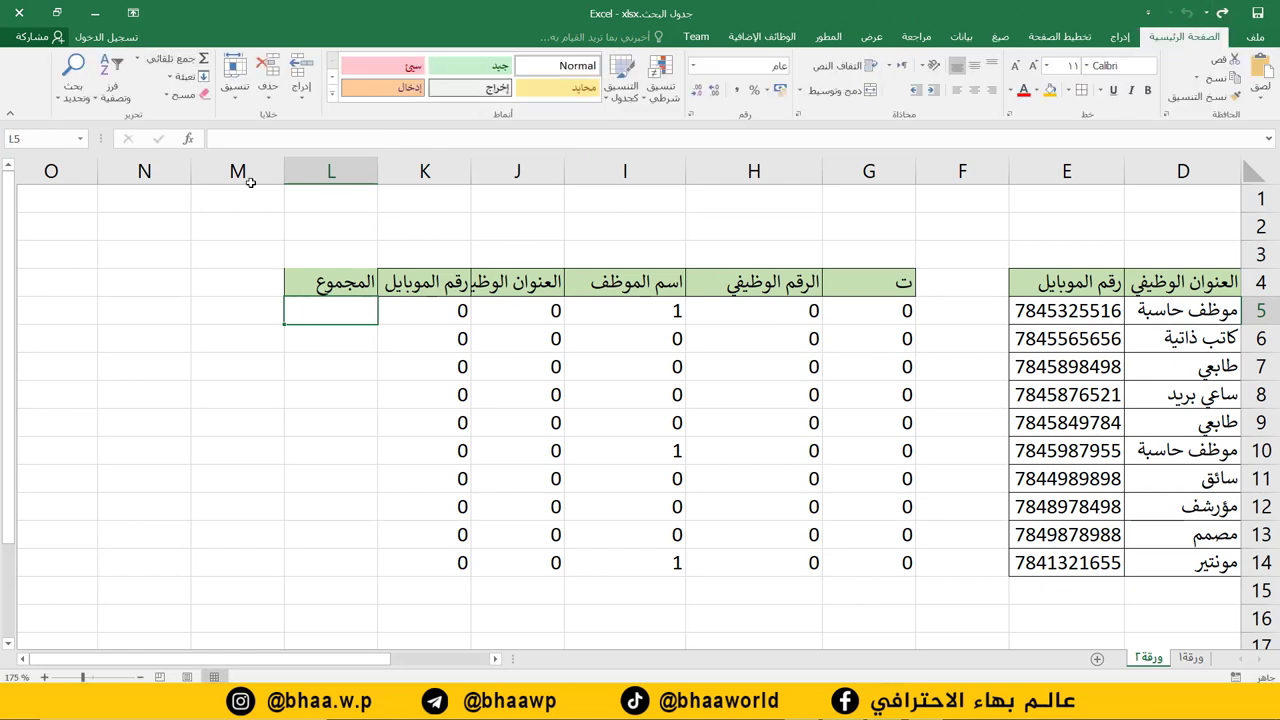
left_click(190, 58)
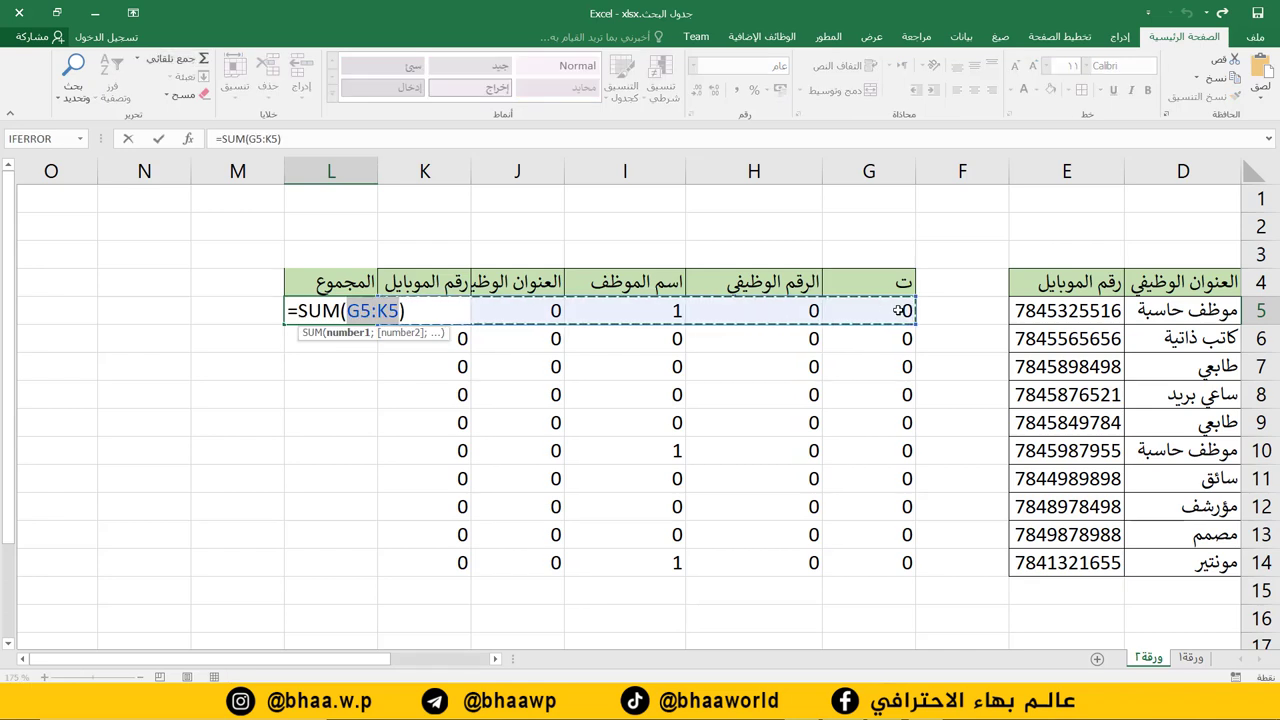
left_click_drag(900, 311, 426, 311)
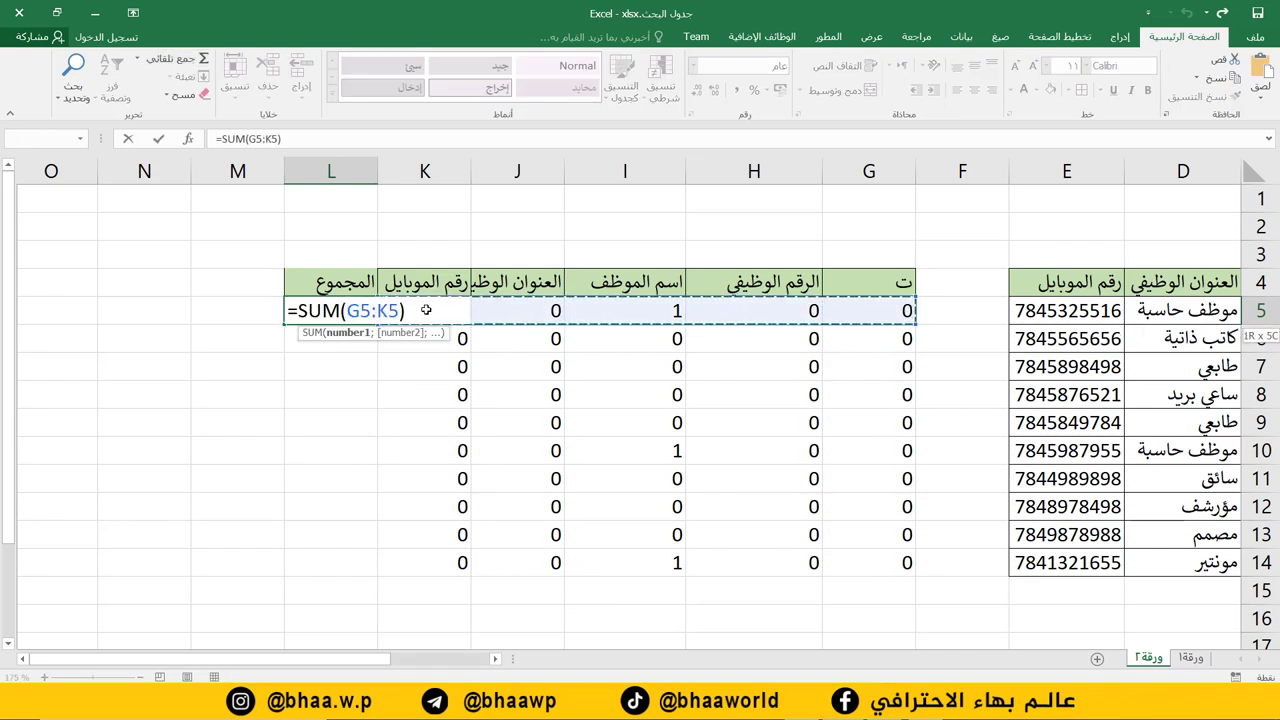
key("Return")
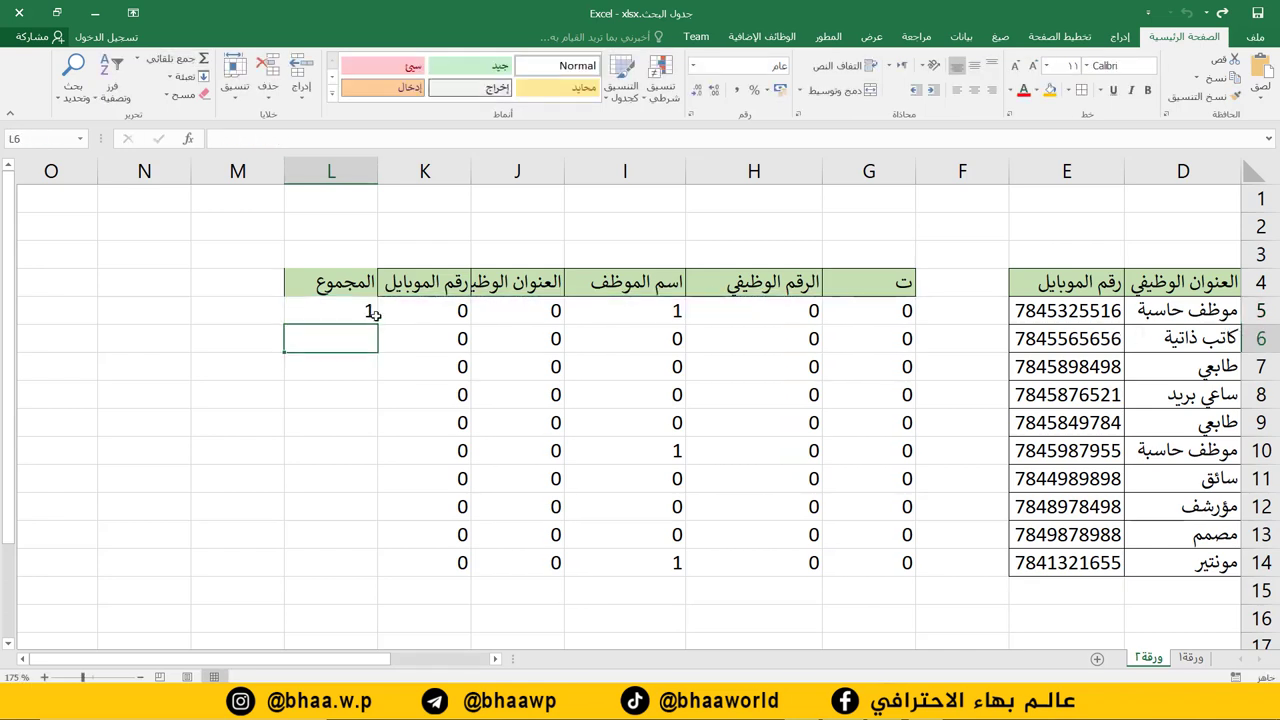
left_click(335, 312)
left_click_drag(377, 324, 284, 586)
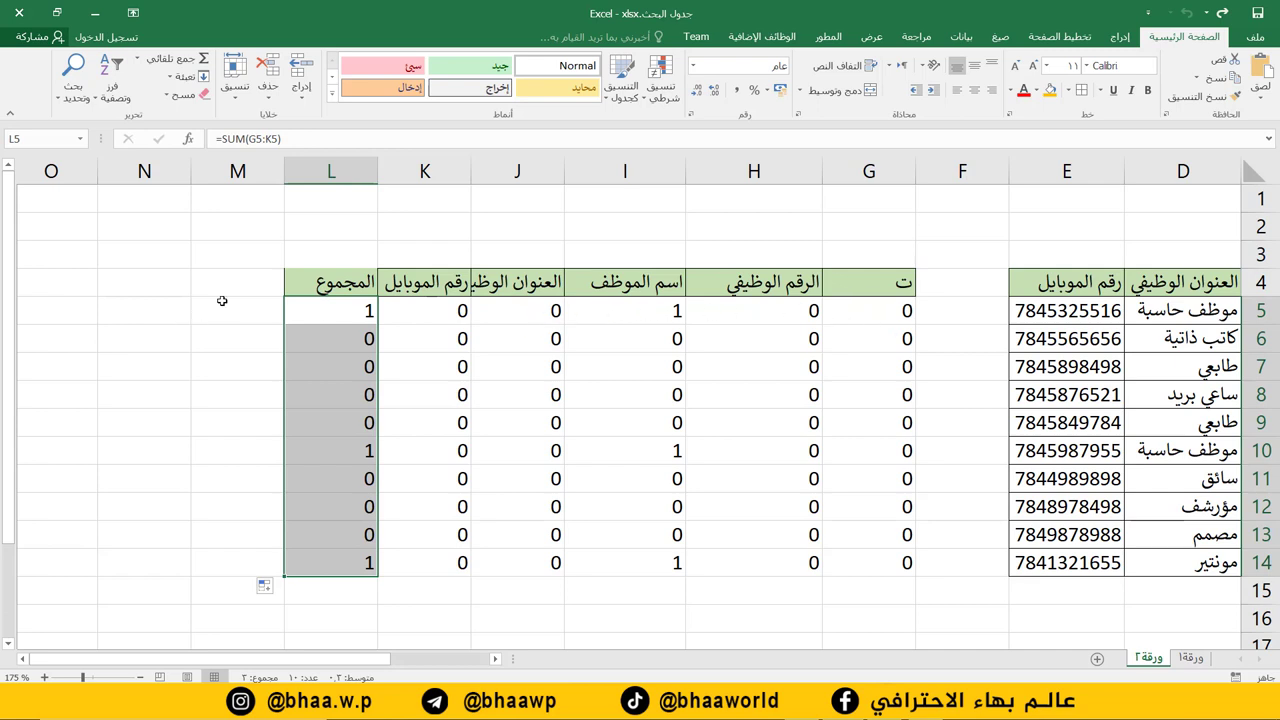
- Add the column header النتيجة in cell M4
left_click(255, 285)
type("ا")
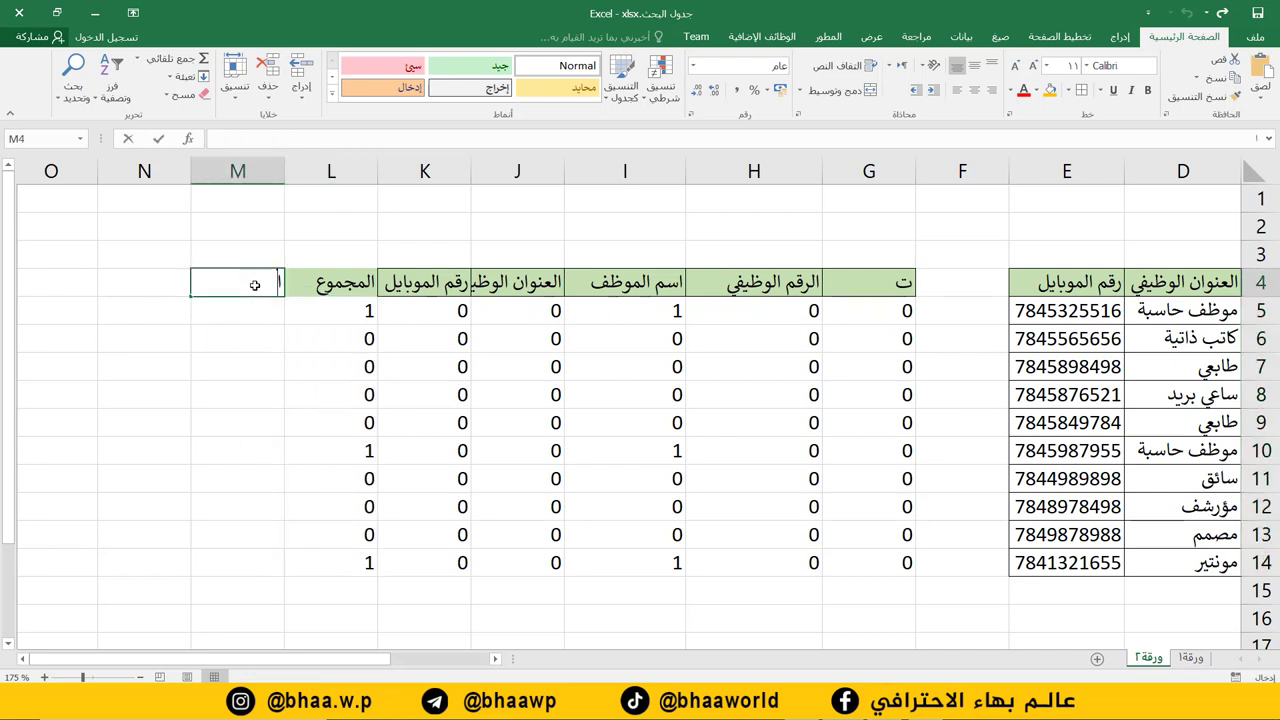
type("لنتيجة")
key("ctrl+Return")
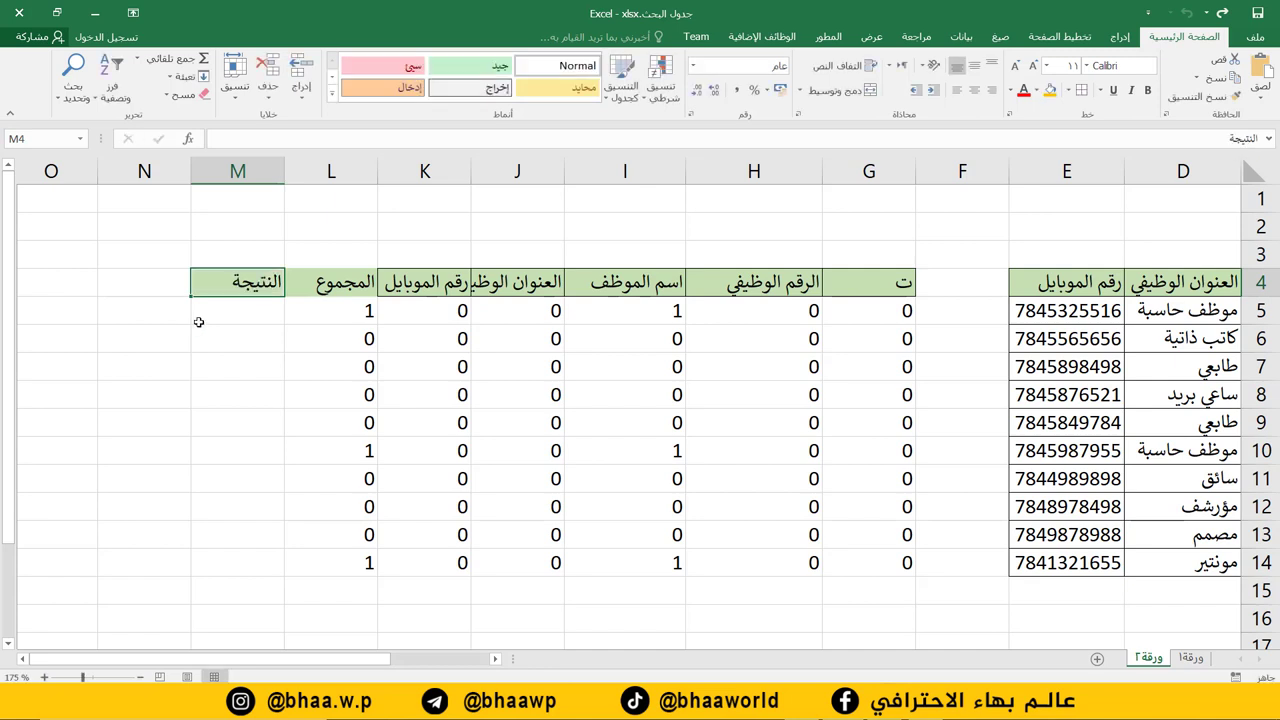
- Insert an IF function in M5 and set its Logical_test to L5>1
left_click(246, 318)
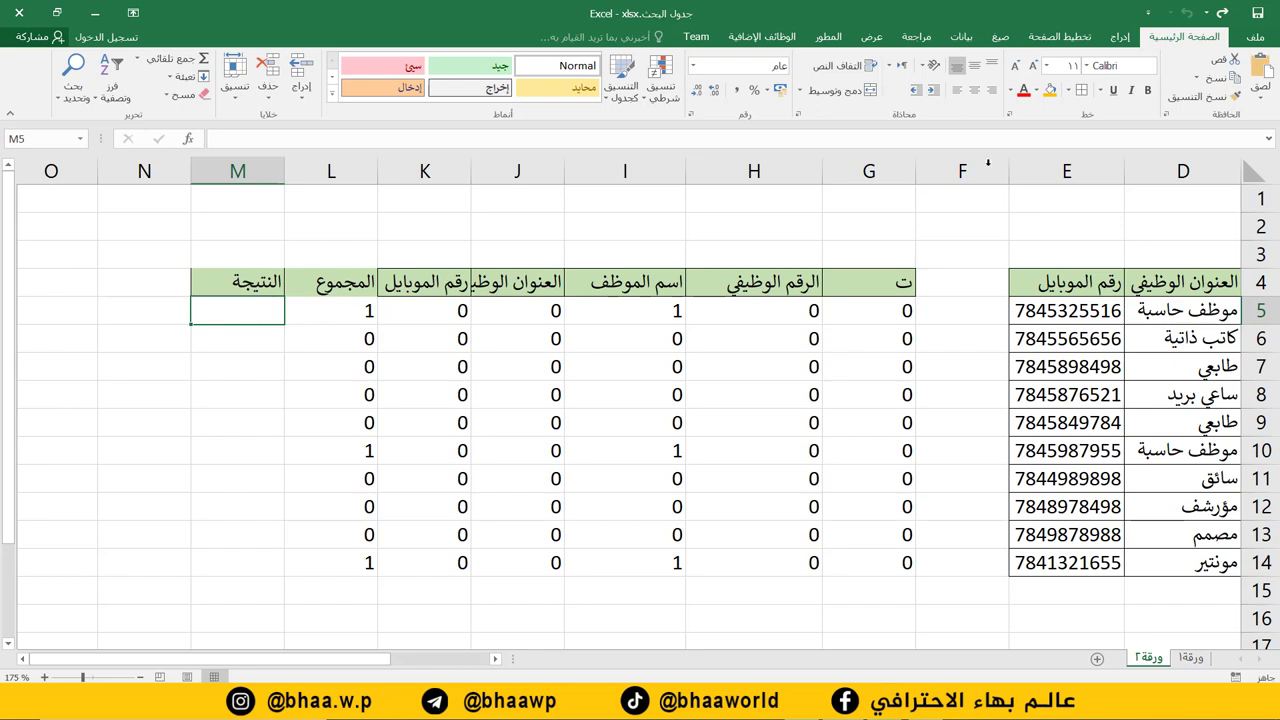
left_click(1004, 38)
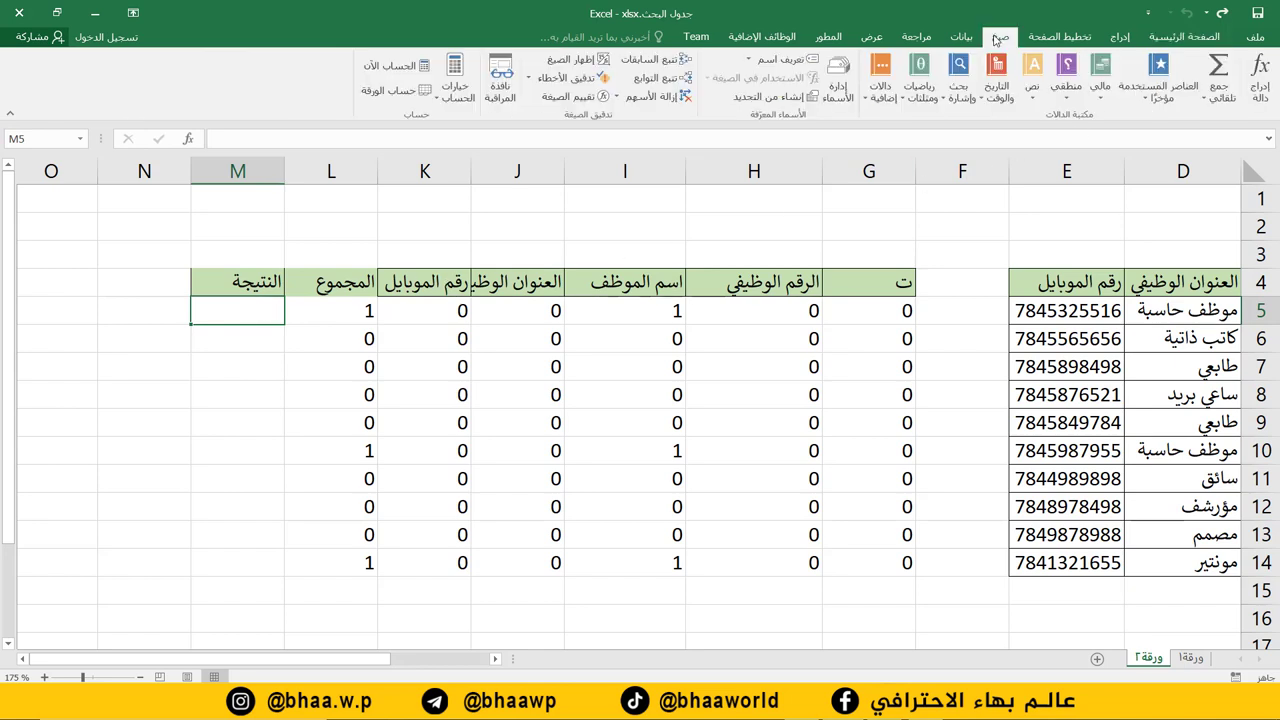
left_click(1074, 98)
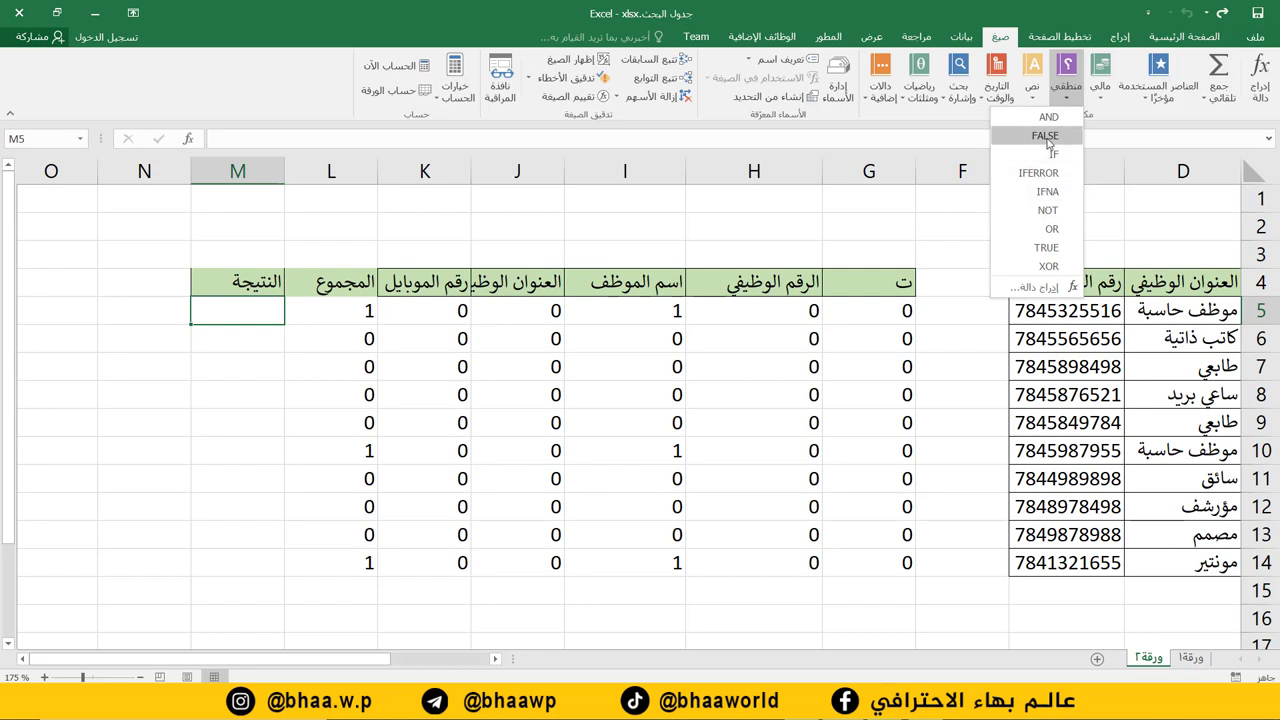
left_click(1057, 155)
left_click_drag(348, 493, 558, 448)
left_click(358, 318)
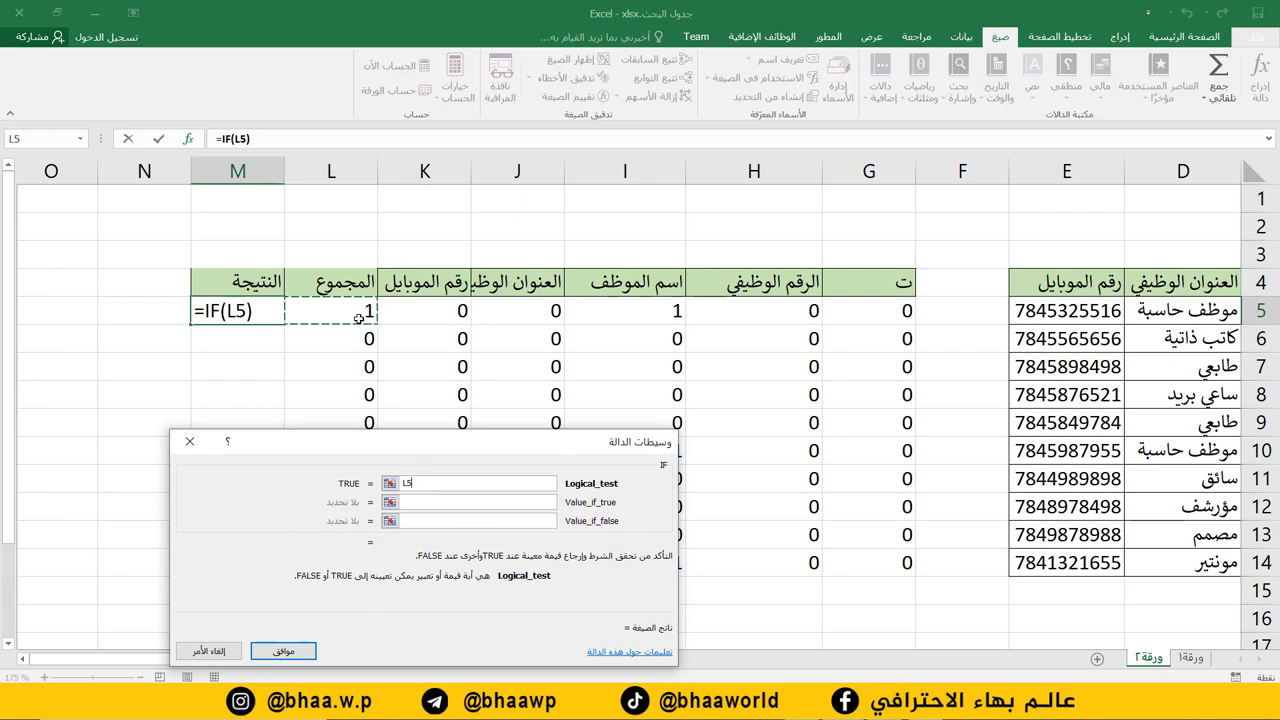
left_click(358, 318)
key("BackSpace")
key("BackSpace")
key("BackSpace")
type(">1")
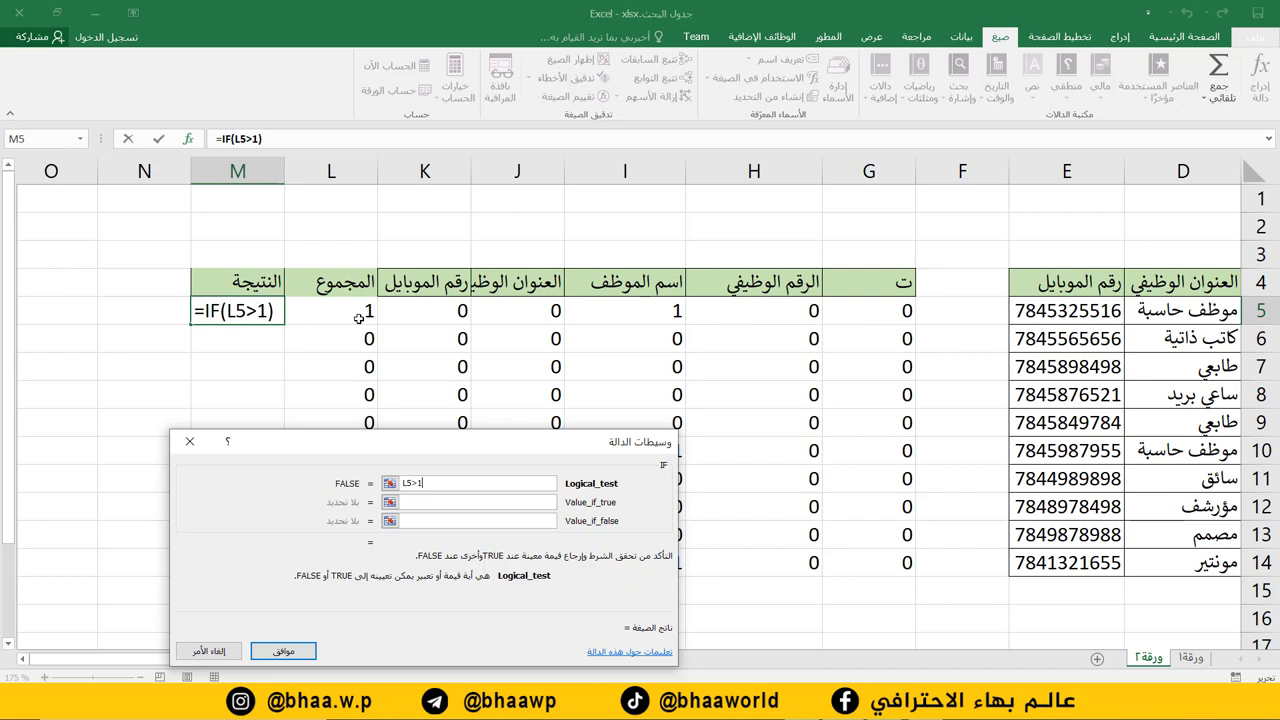
- Set Value_if_true to "موجود" and Value_if_false to "غير موجود", enter the IF formula in M5 and fill it down to M14
left_click(432, 504)
type("موجود")
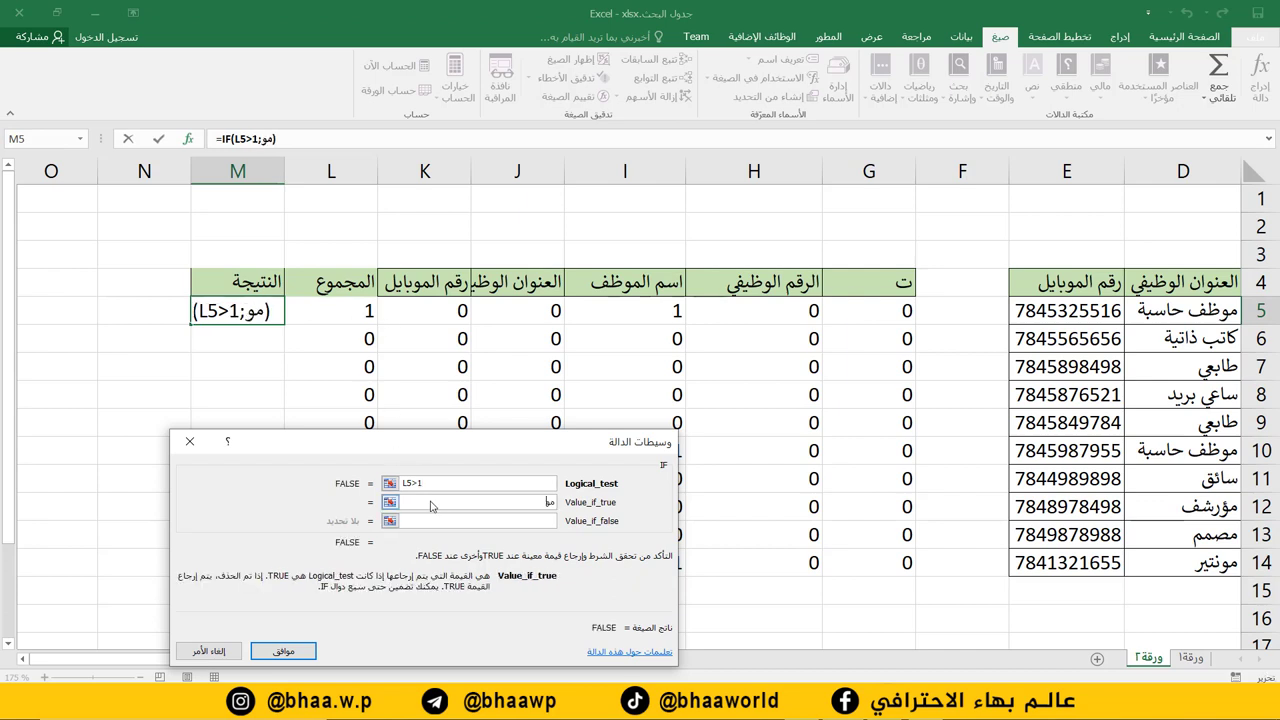
left_click(448, 521)
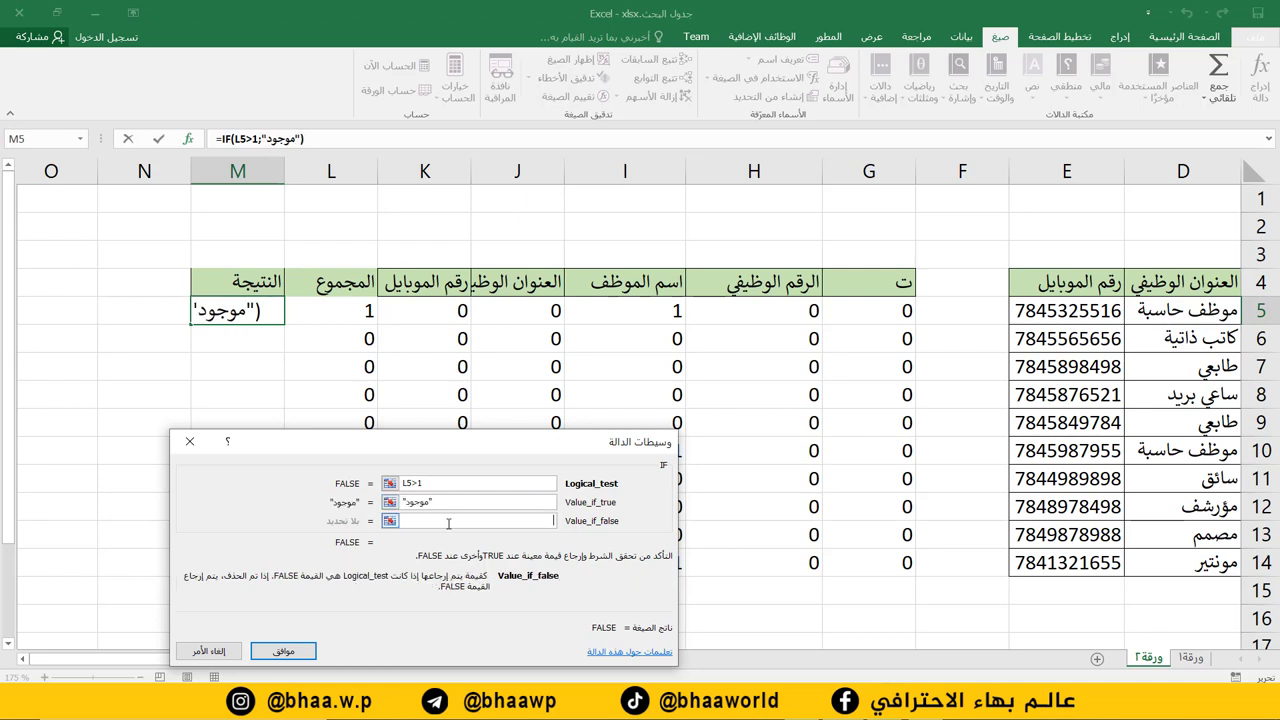
type("غير مو")
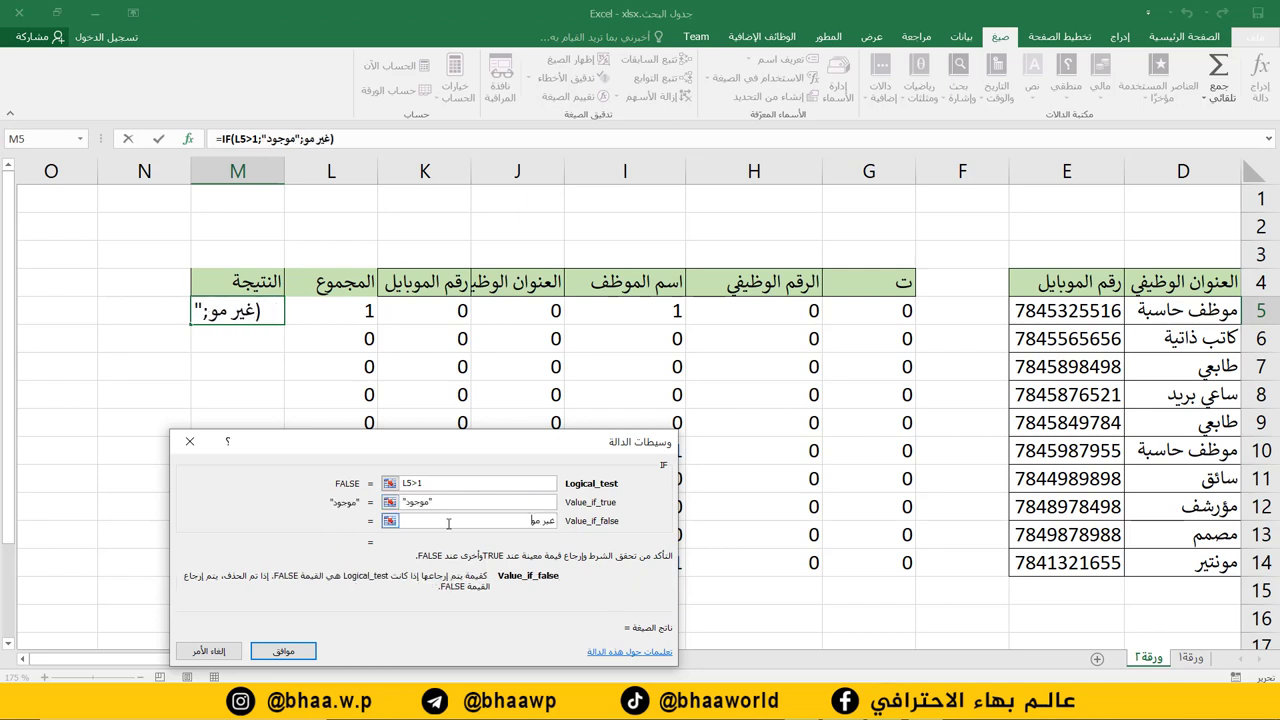
type("جود")
left_click(284, 651)
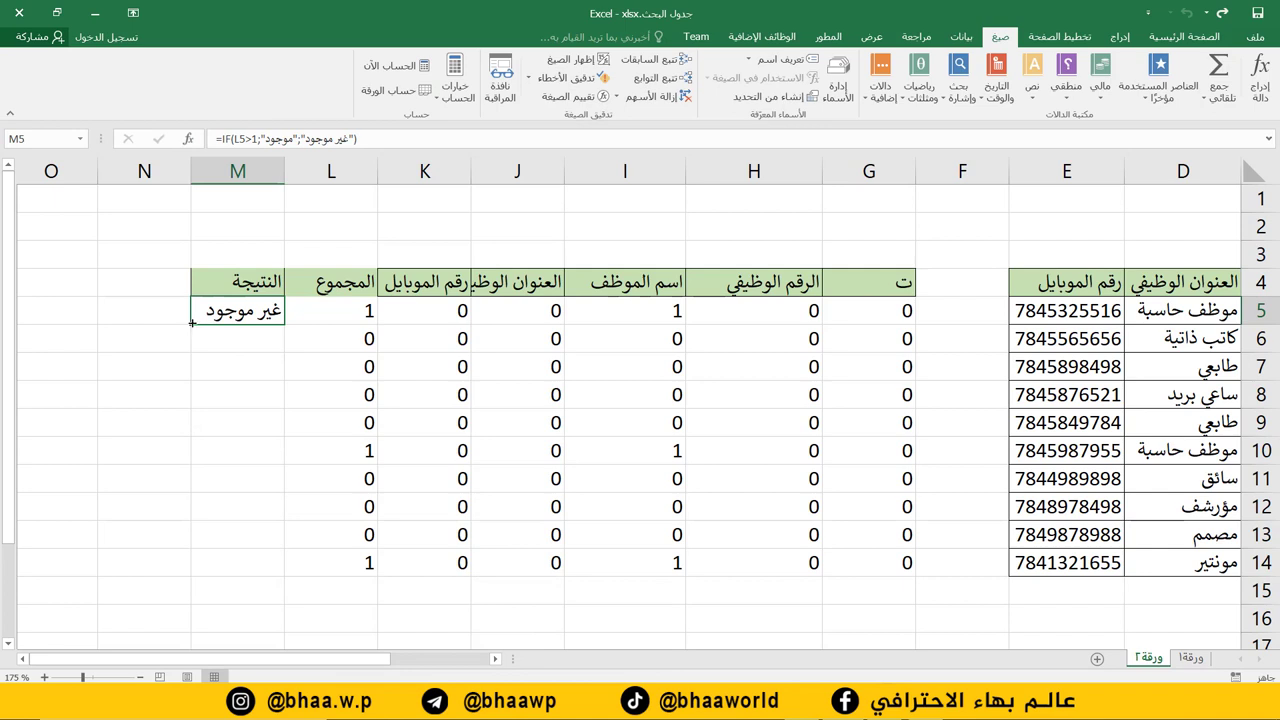
left_click_drag(192, 322, 190, 577)
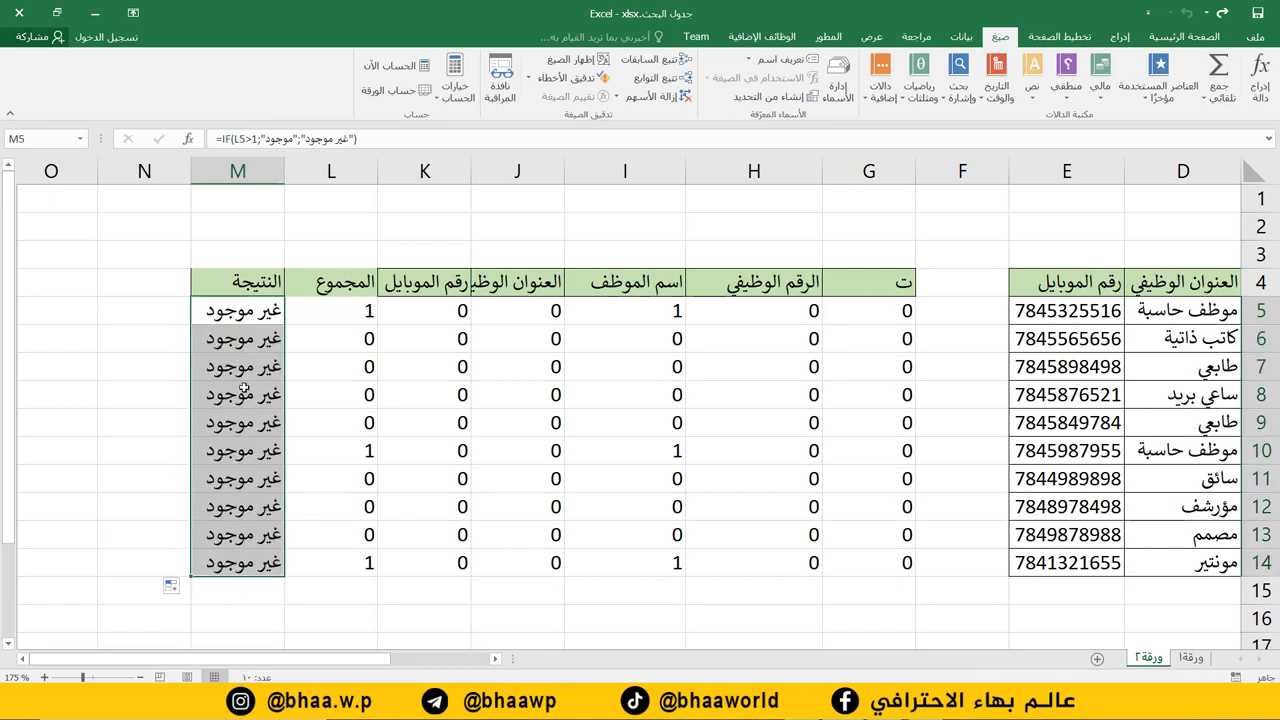
- Change the Logical_test of the IF formula in M5 to L5>0 and refill the formula down to M14
left_click(247, 311)
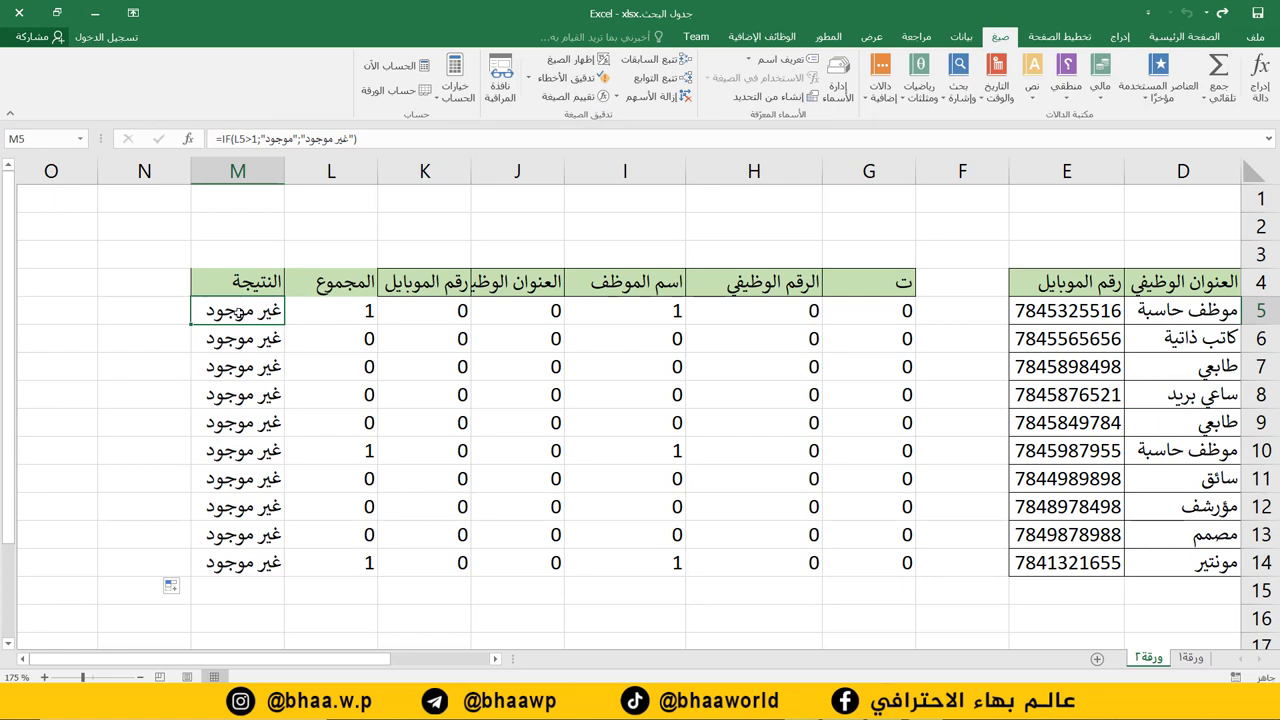
left_click(188, 139)
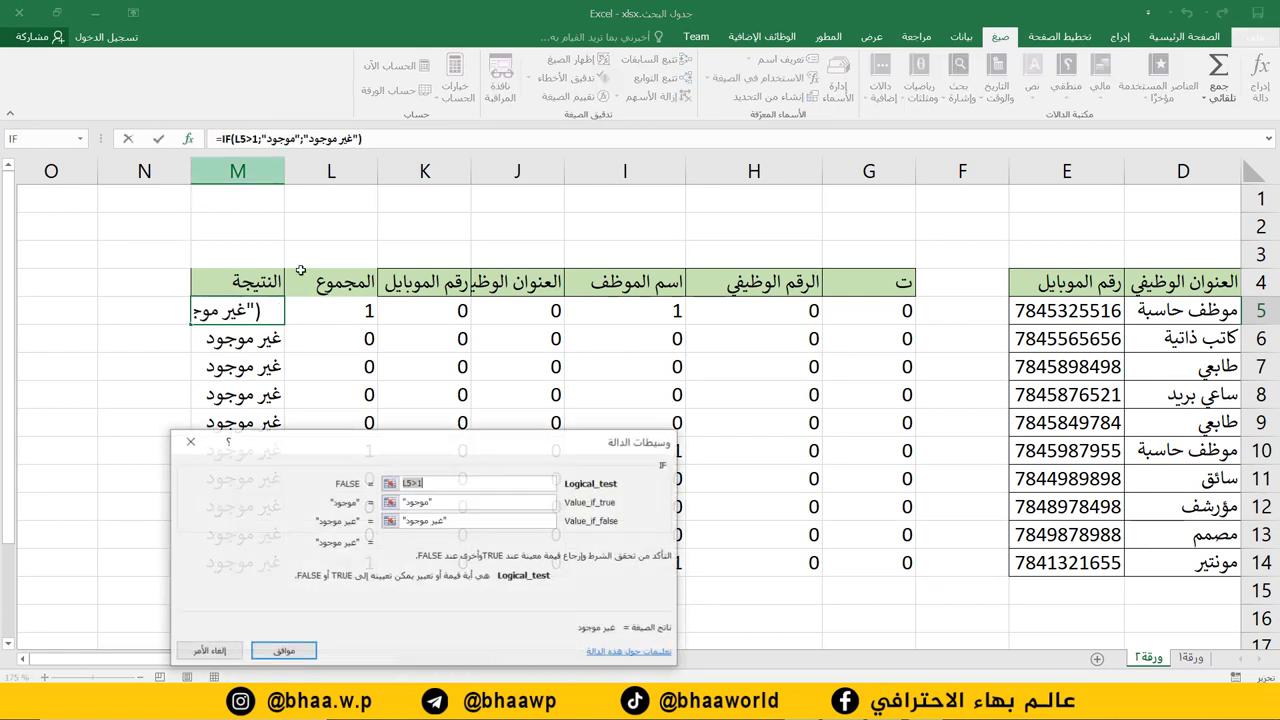
left_click(425, 481)
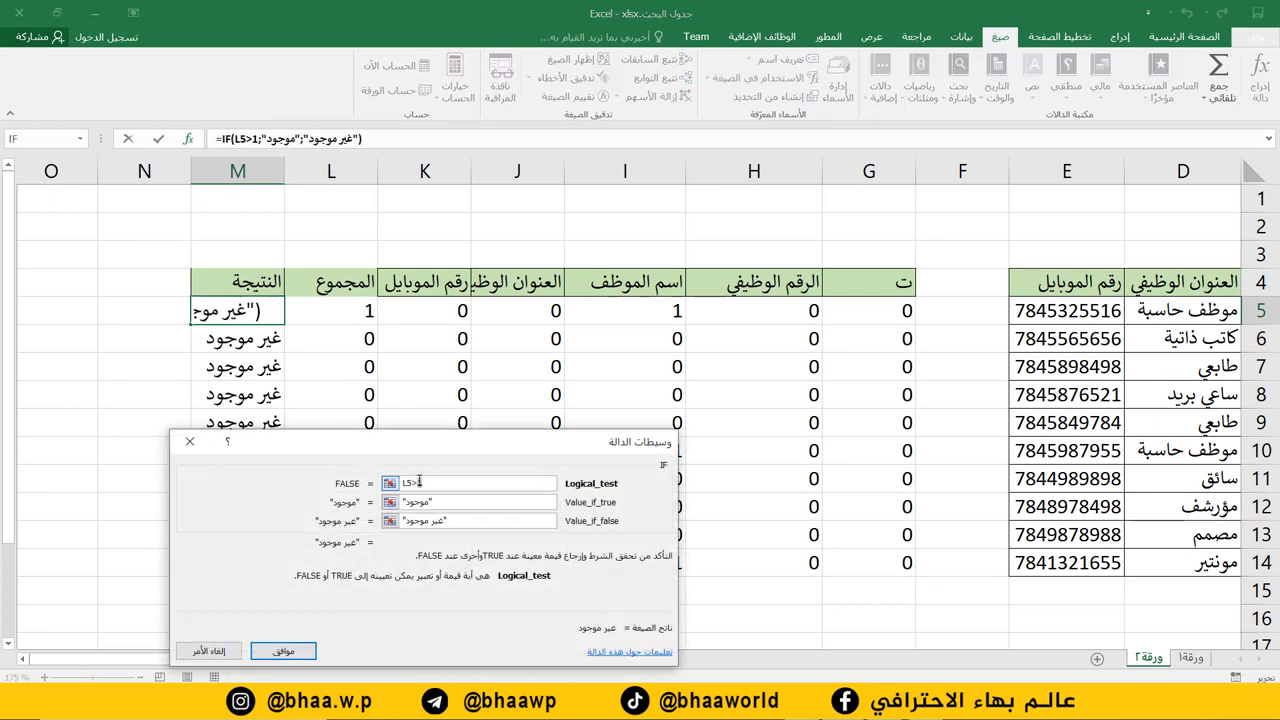
key("BackSpace")
type("0")
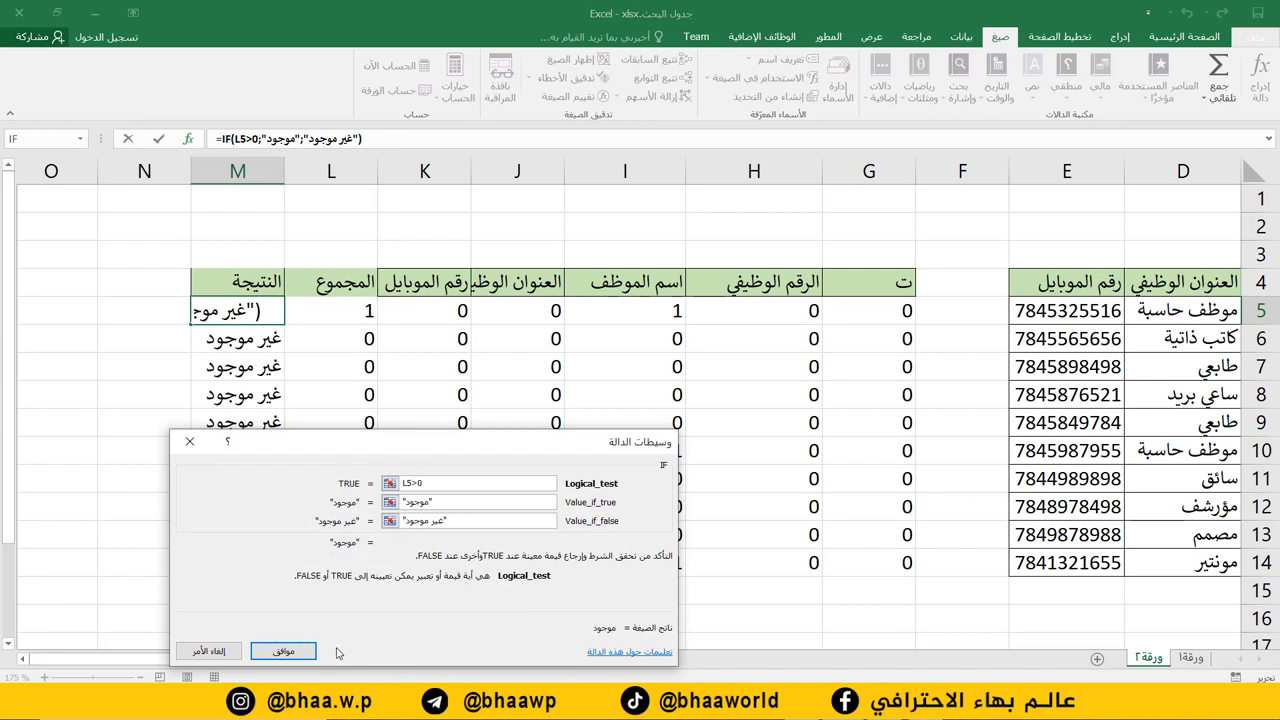
left_click(290, 651)
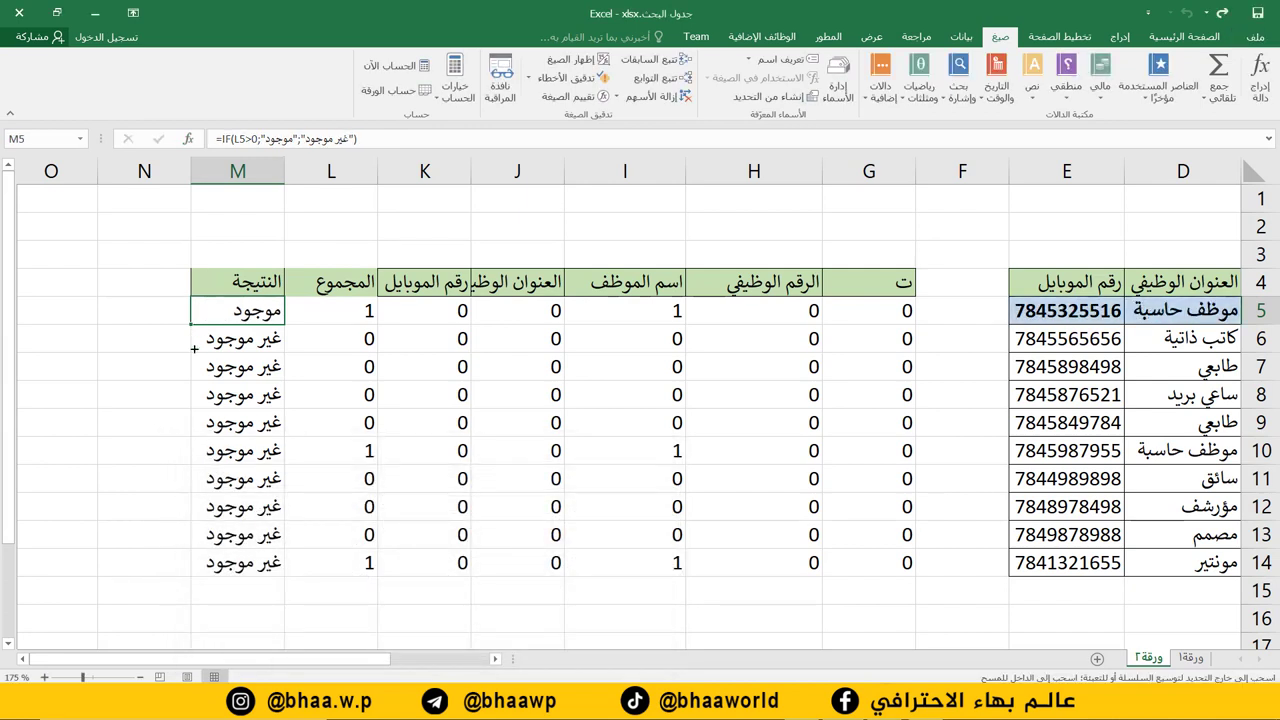
left_click_drag(194, 349, 227, 578)
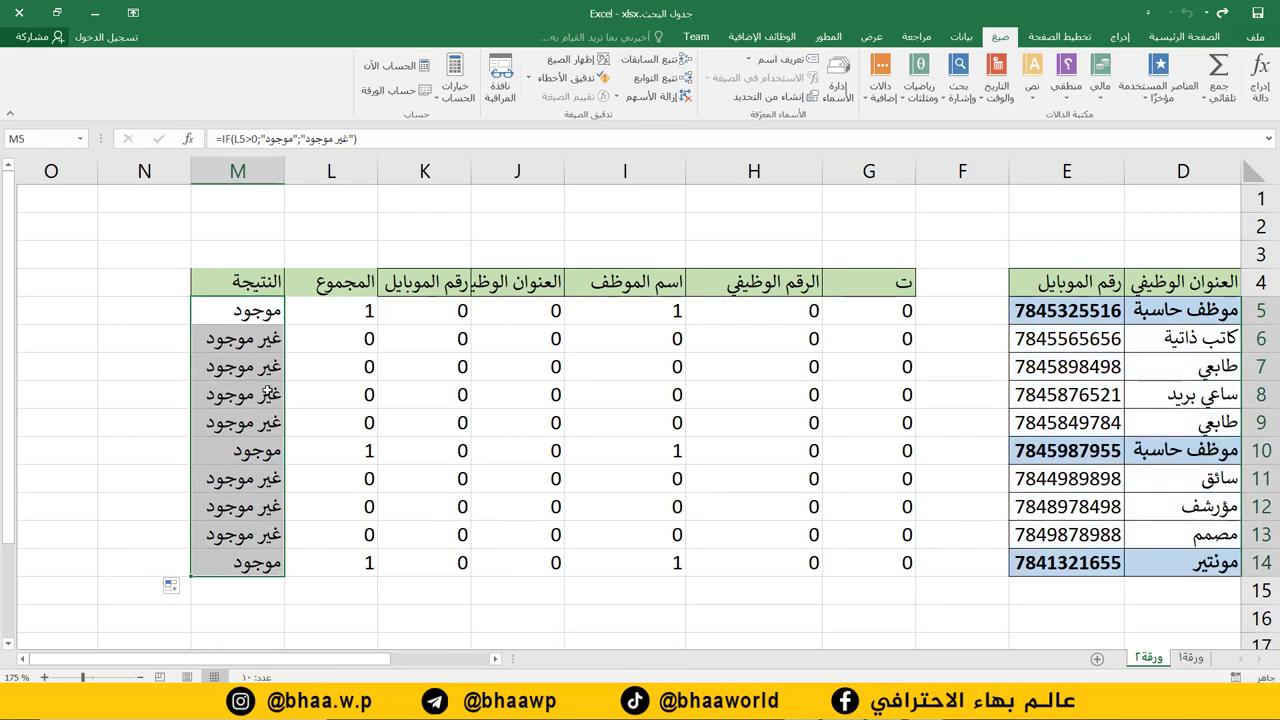
left_click(272, 348)
left_click(273, 450)
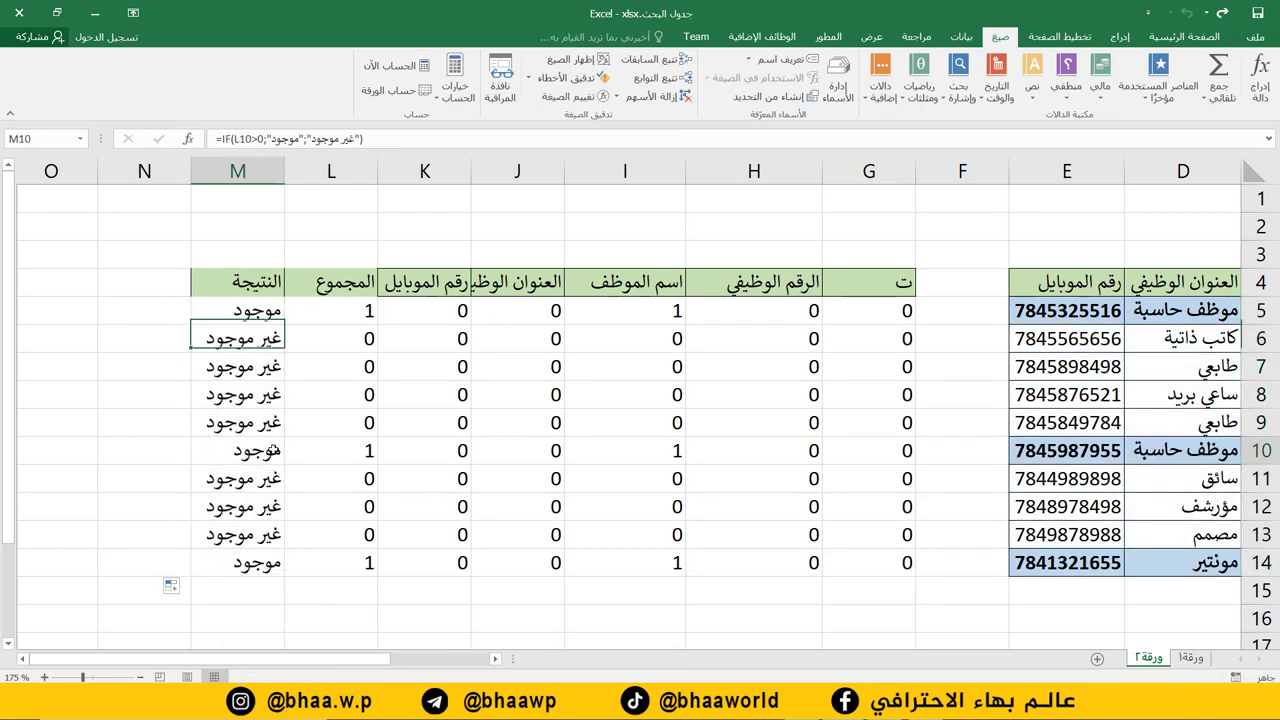
left_click(262, 563)
left_click_drag(342, 662, 370, 662)
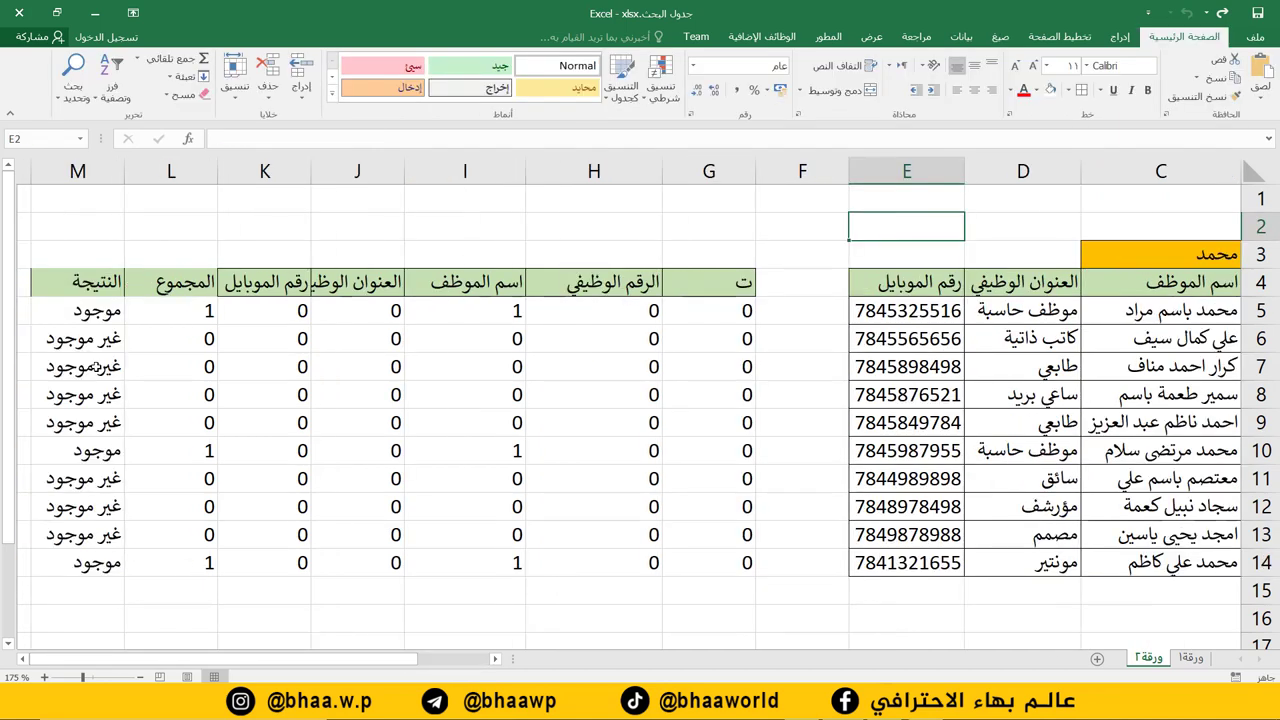
- Review the helper table's النتيجة values in M5:M14 alongside the employee data rows in A5:E14
left_click(88, 312)
left_click_drag(197, 313, 705, 312)
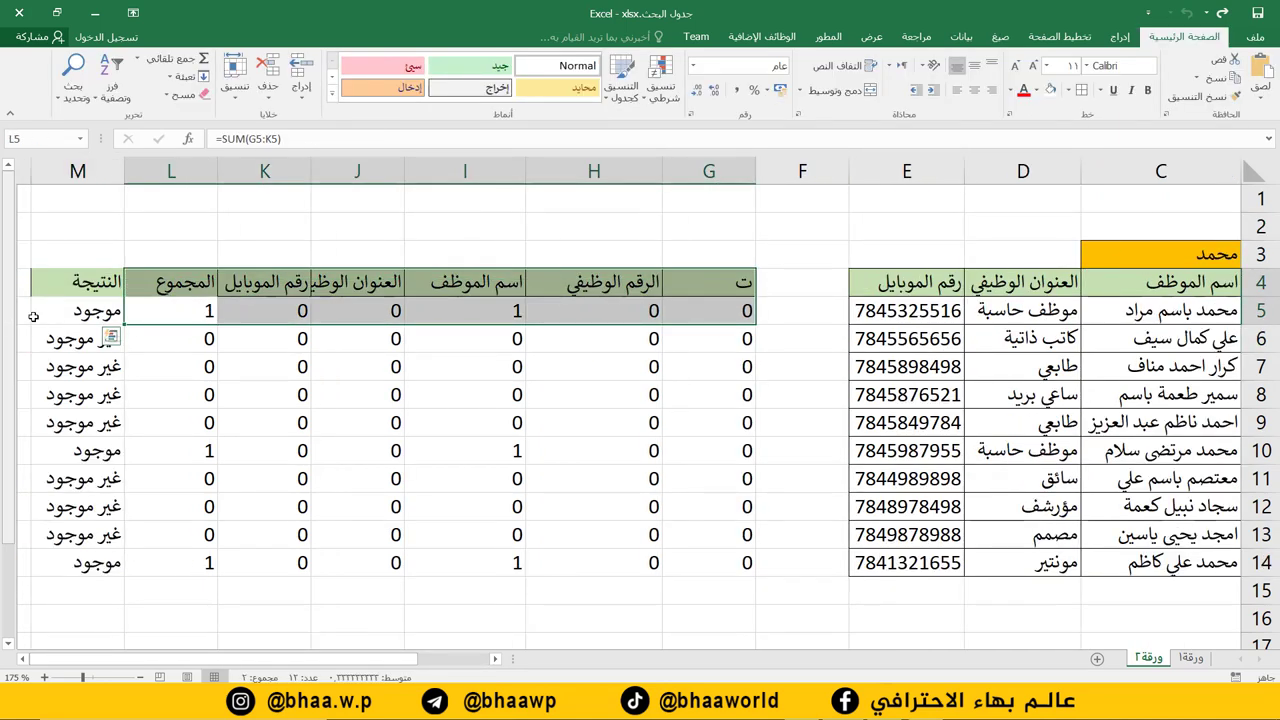
left_click_drag(110, 318, 55, 565)
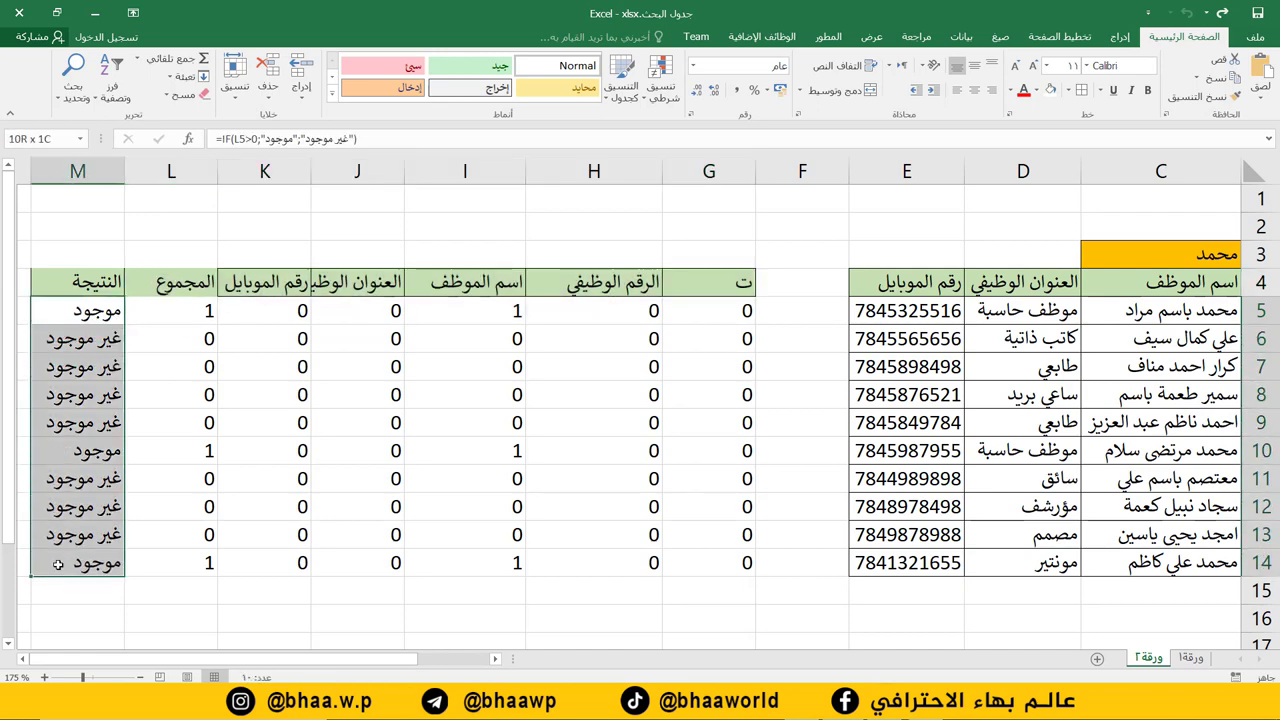
left_click_drag(150, 662, 220, 662)
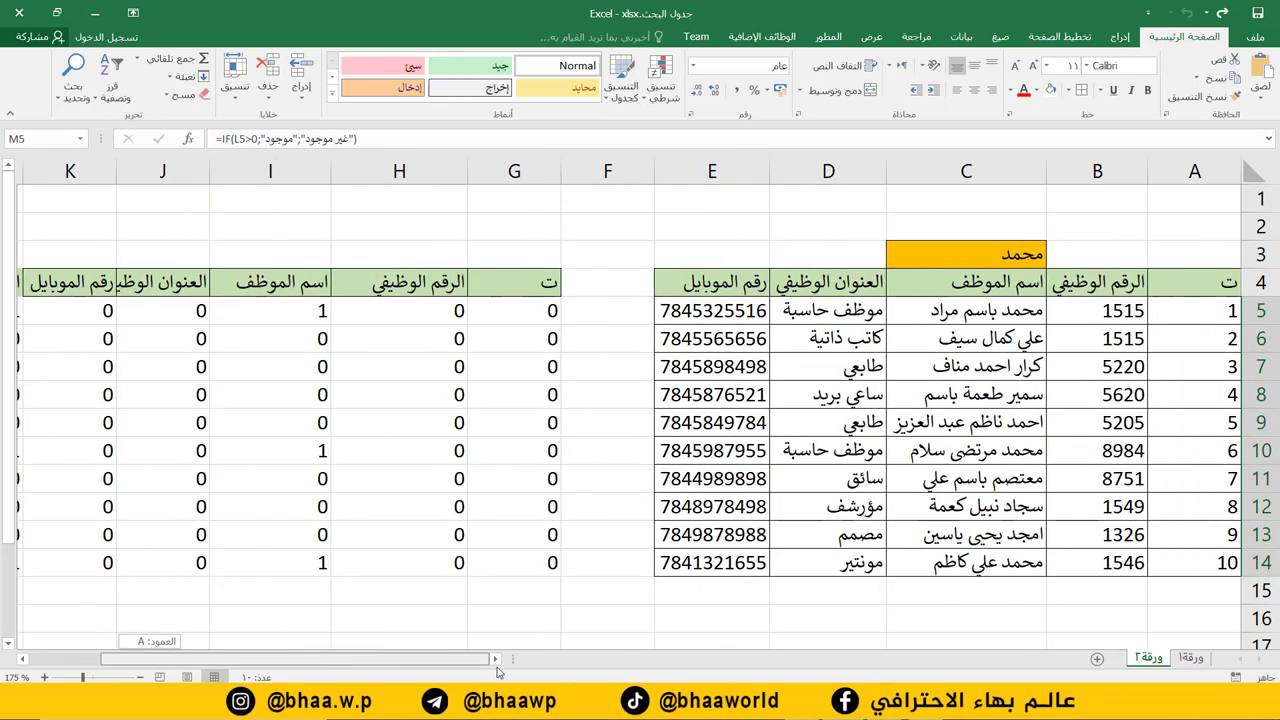
left_click(1034, 450)
left_click_drag(1220, 311, 712, 565)
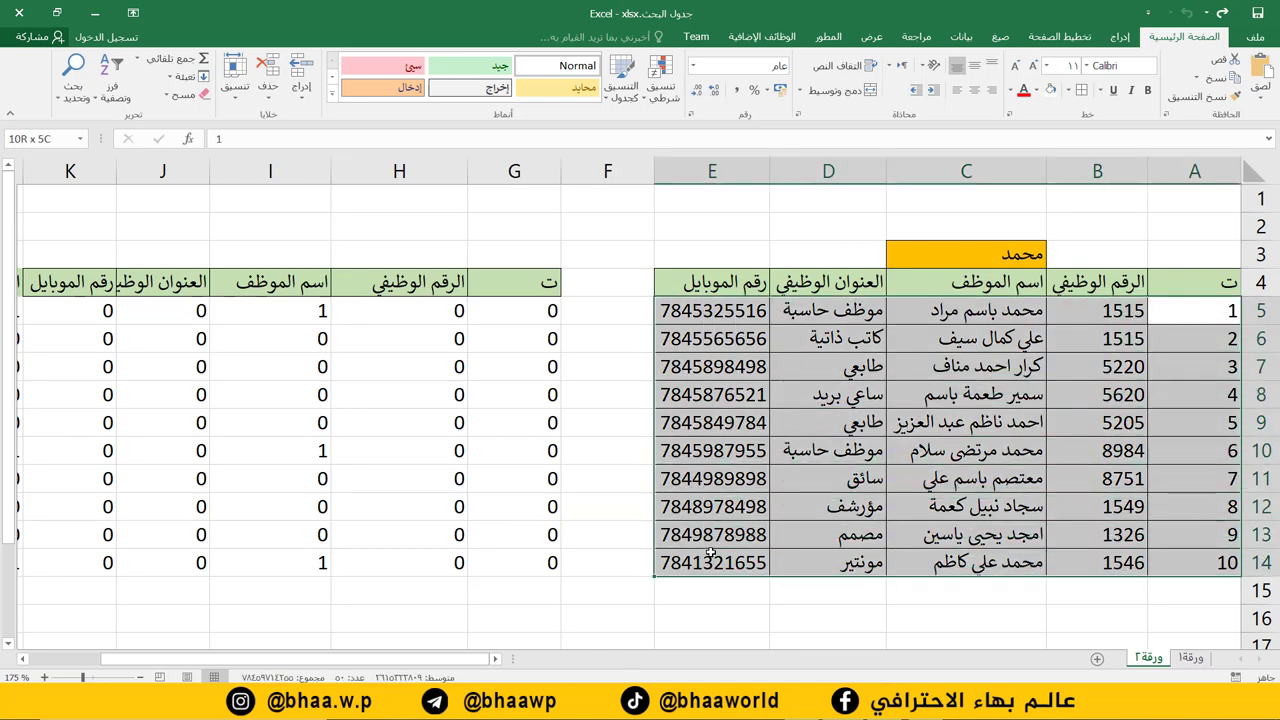
left_click(828, 617)
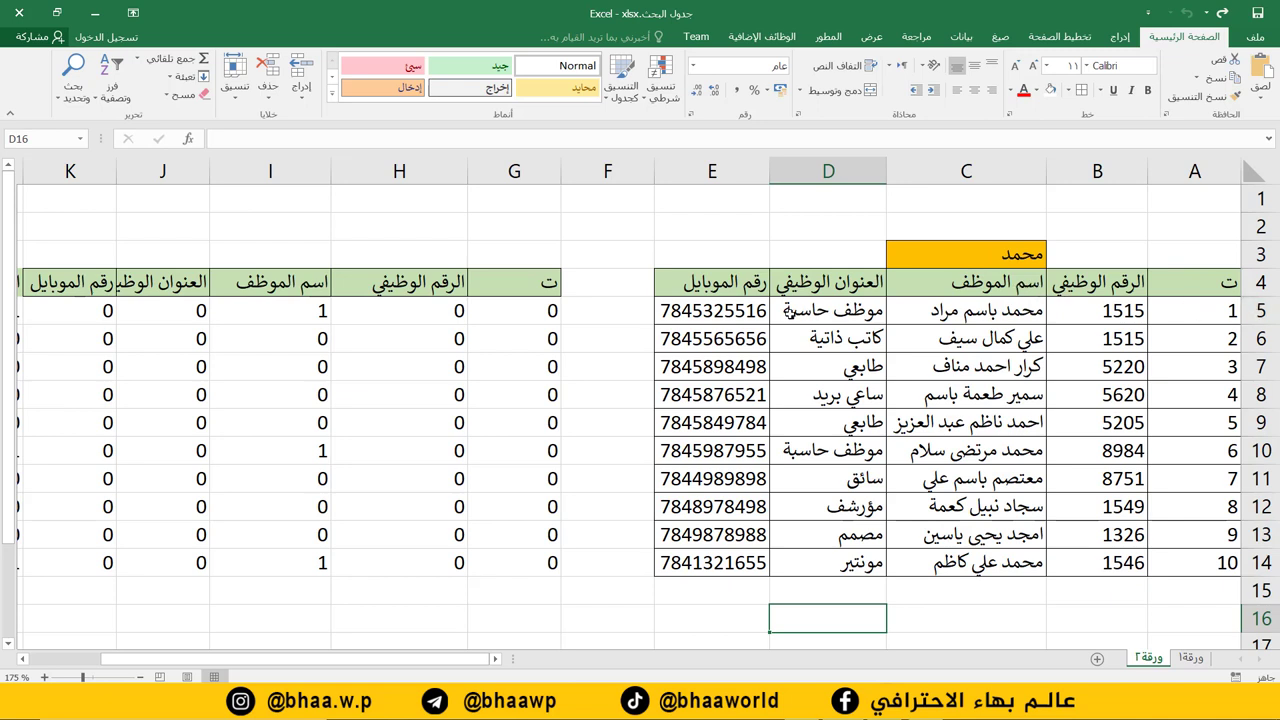
left_click_drag(1205, 312, 667, 320)
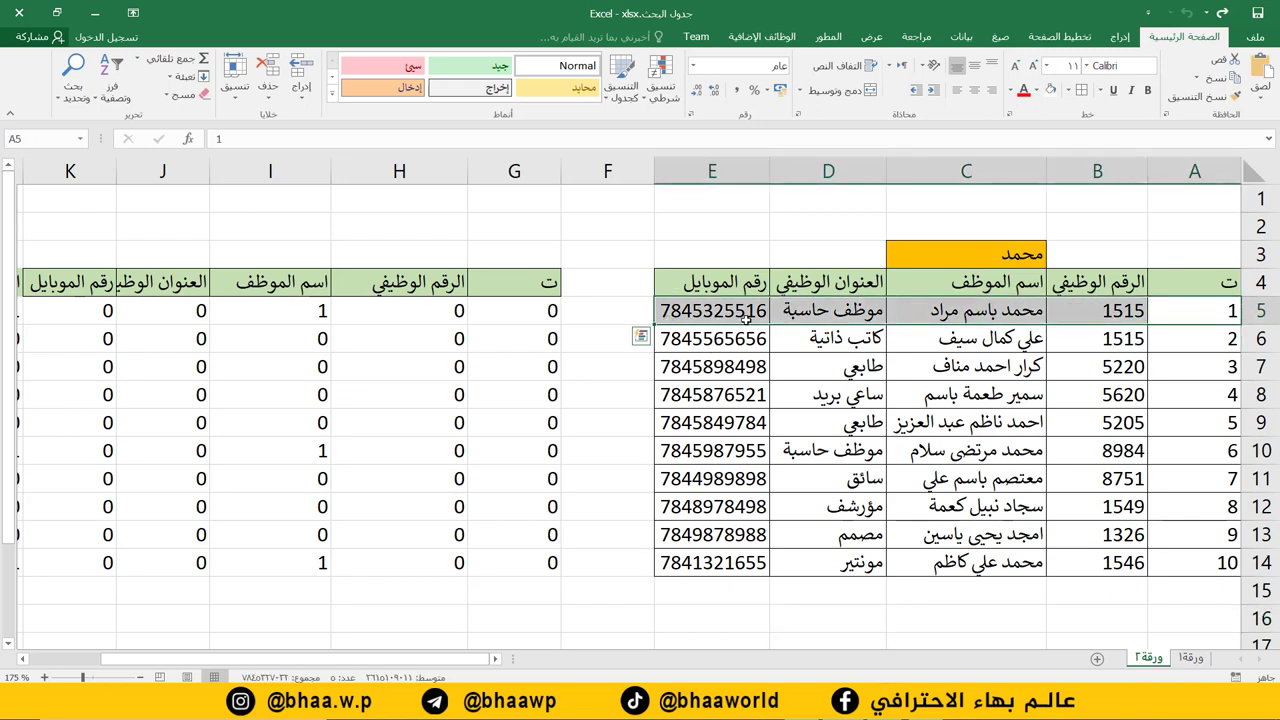
left_click(1012, 394)
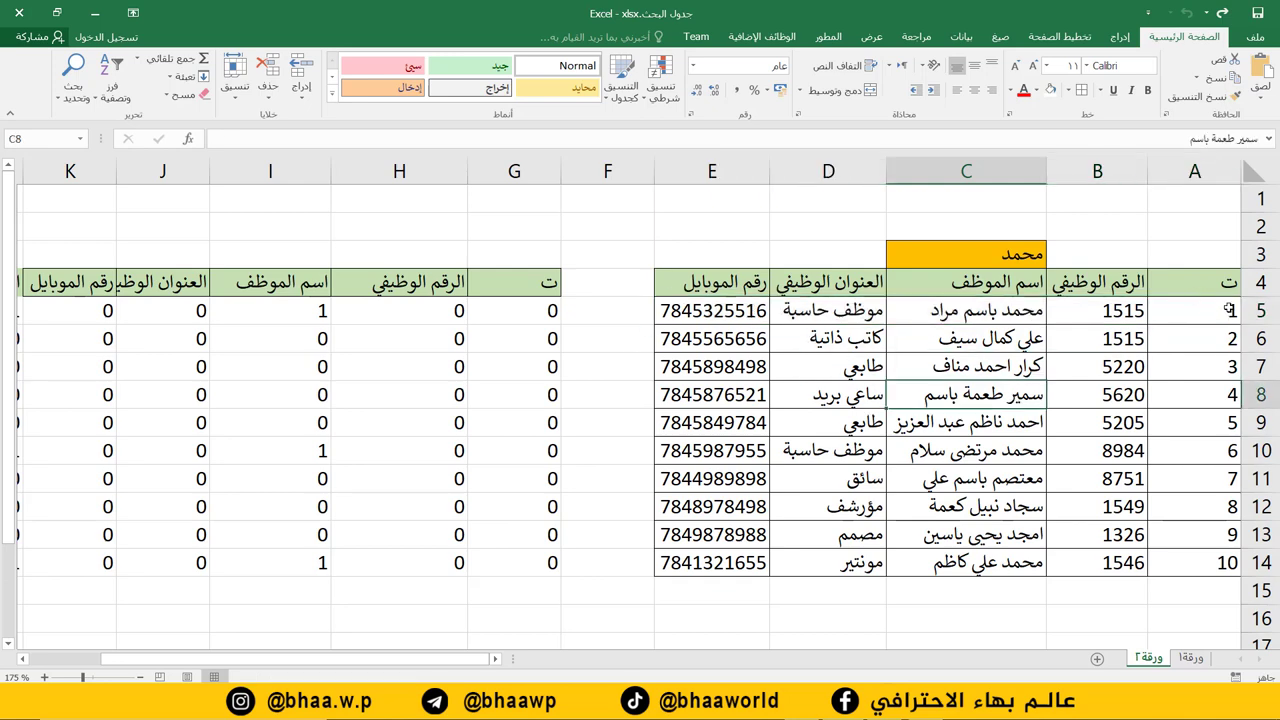
left_click_drag(1228, 311, 733, 513)
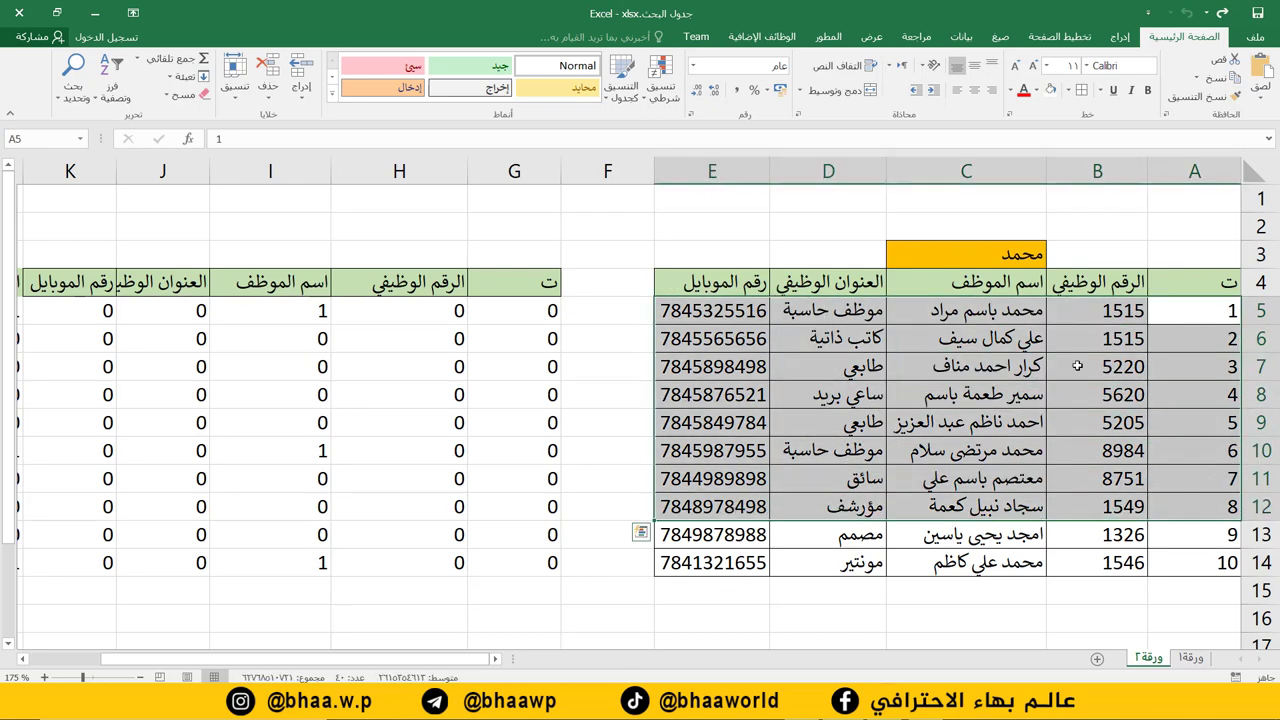
left_click(1078, 366)
- Create a new conditional formatting rule for A5:E14 that uses a formula to determine which cells to format
mouse_move(1230, 312)
left_mouse_down()
mouse_move(590, 560)
mouse_move(680, 563)
left_mouse_up()
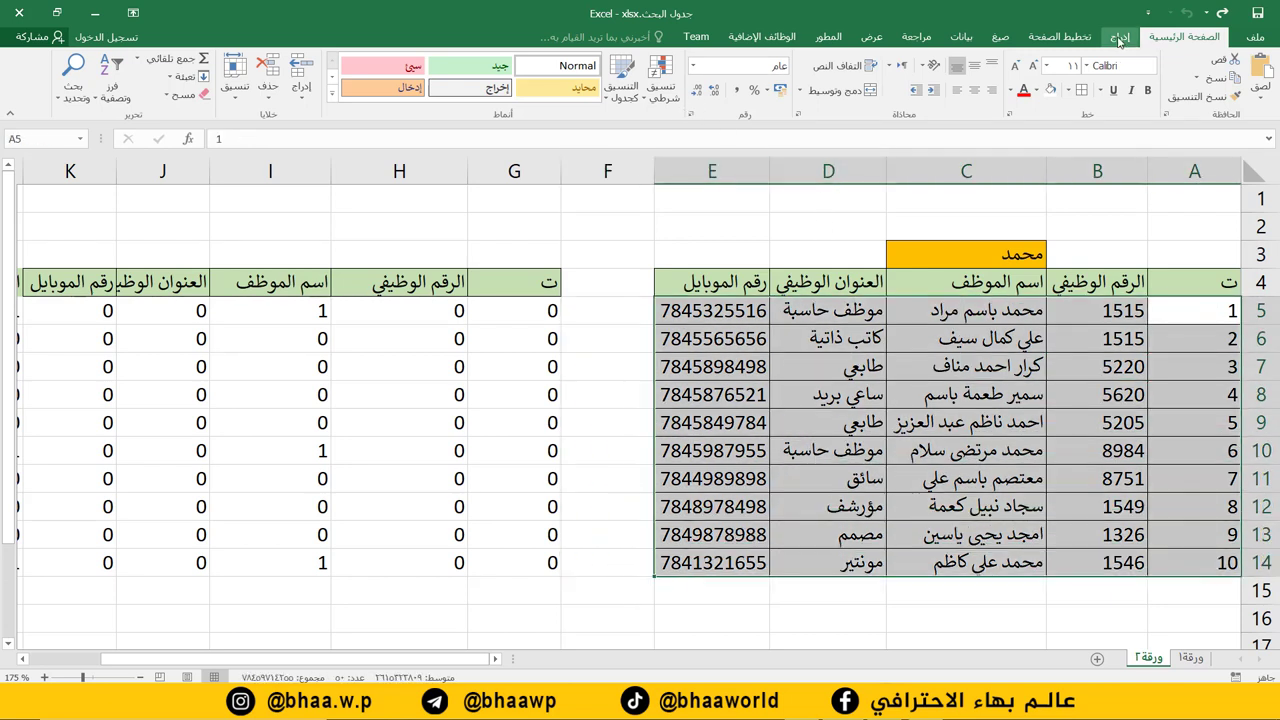
left_click(657, 102)
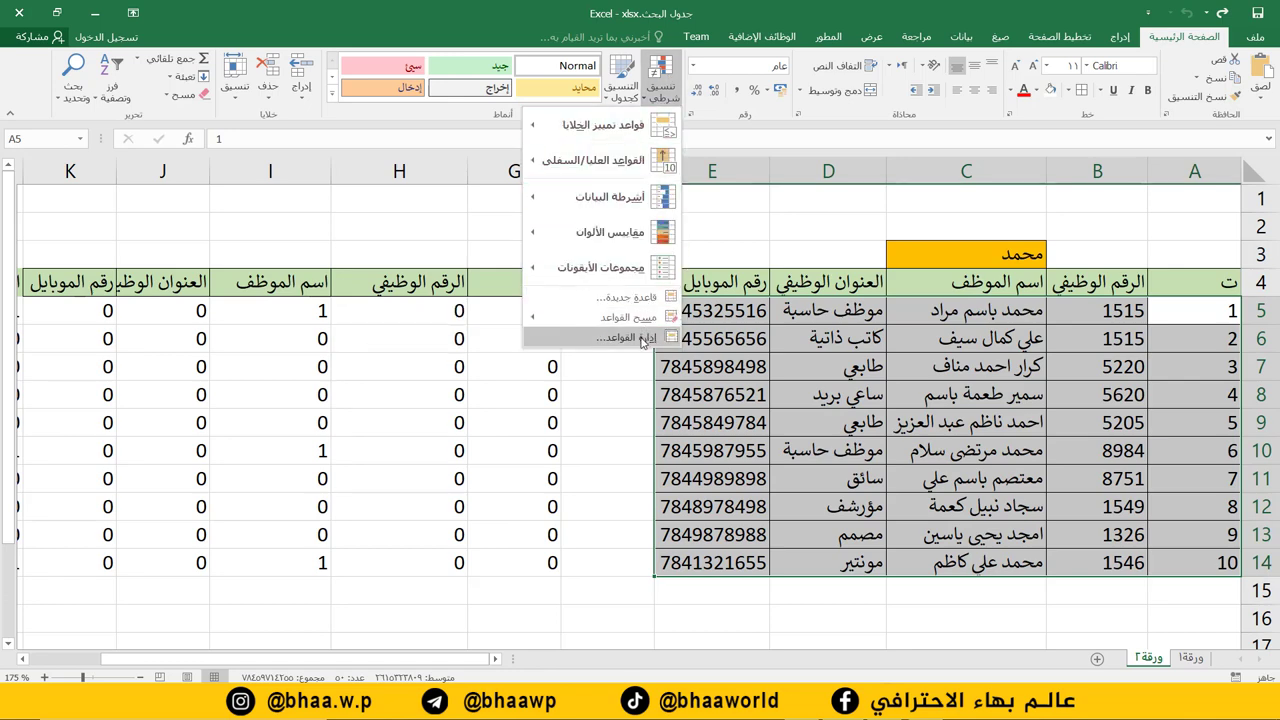
left_click(628, 297)
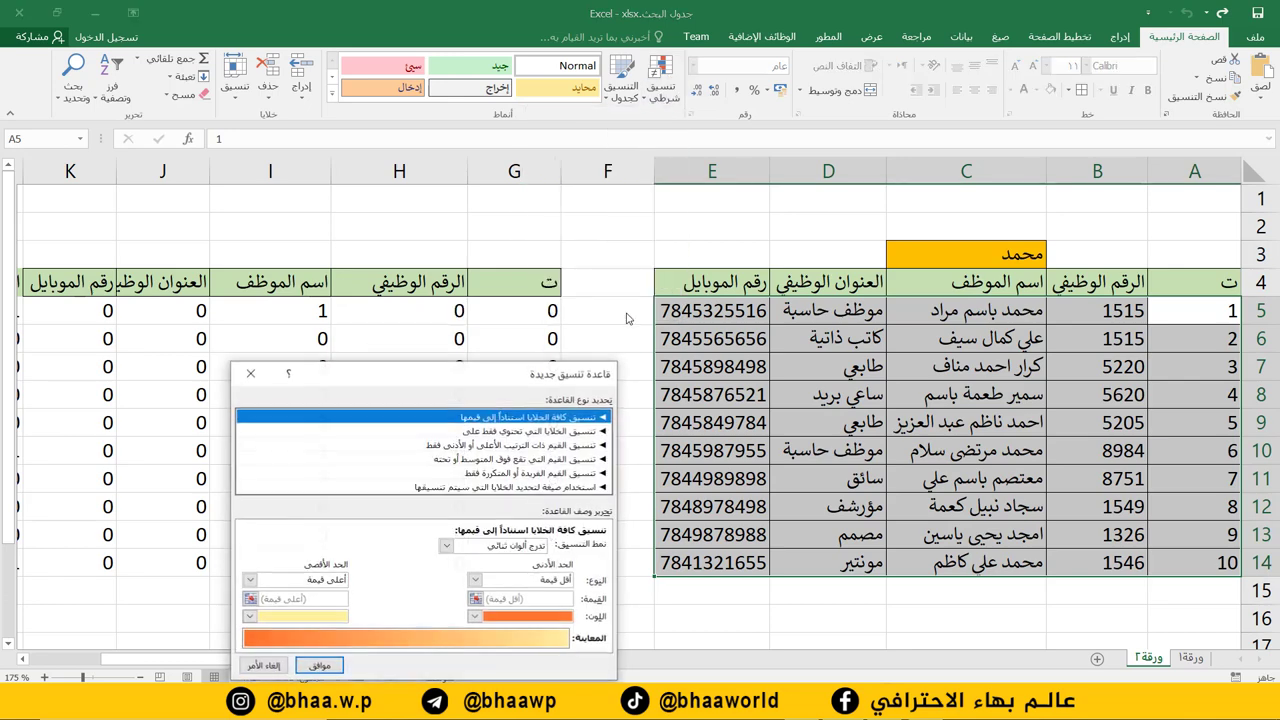
left_click_drag(546, 368, 639, 171)
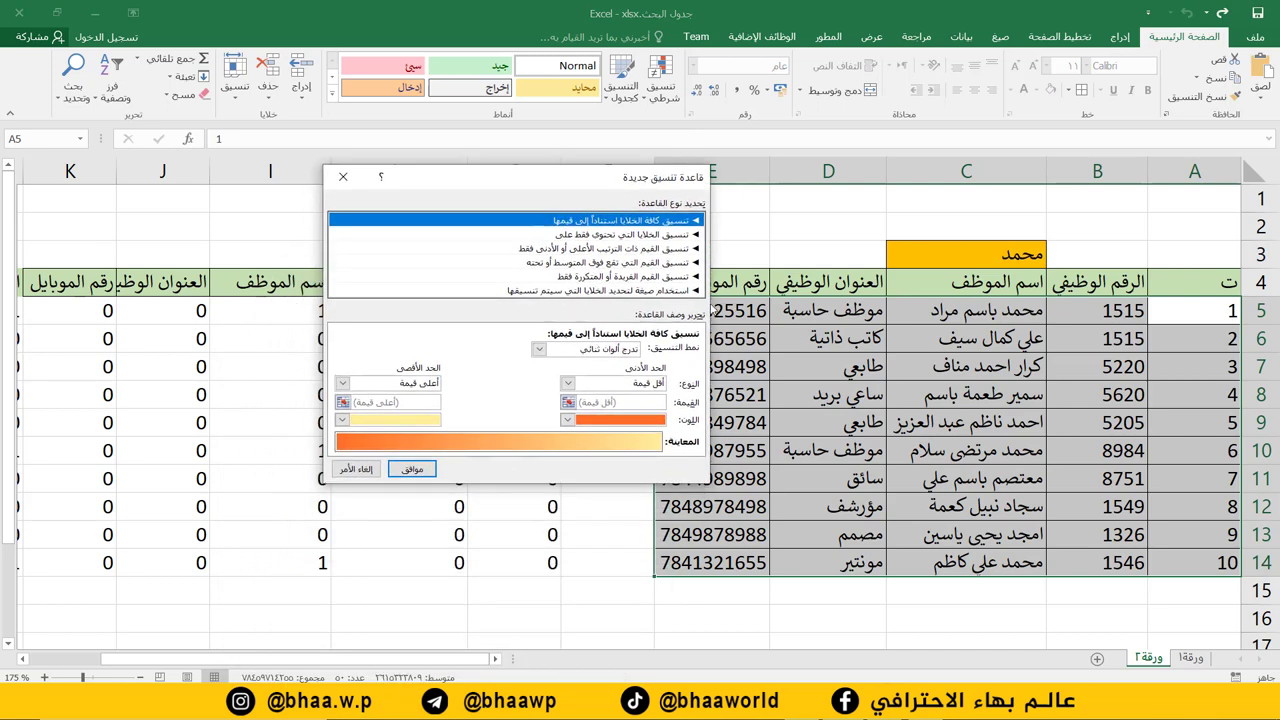
left_click(671, 294)
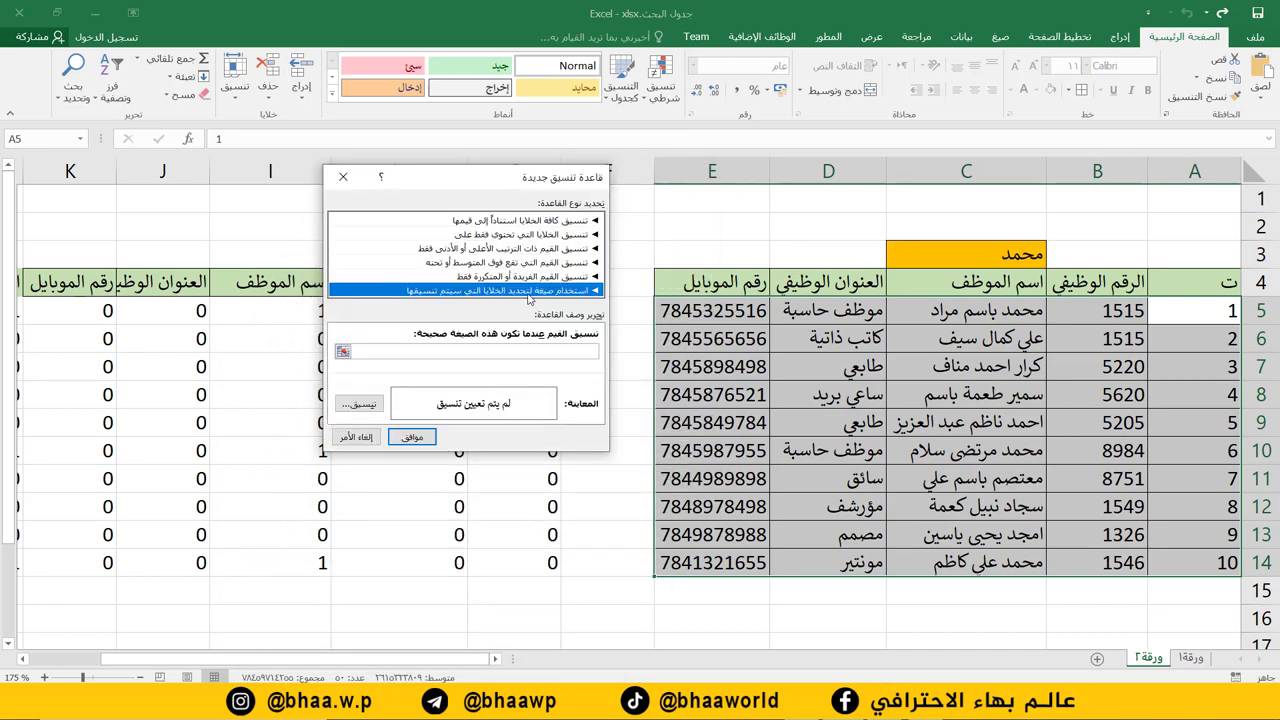
left_click_drag(486, 185, 747, 175)
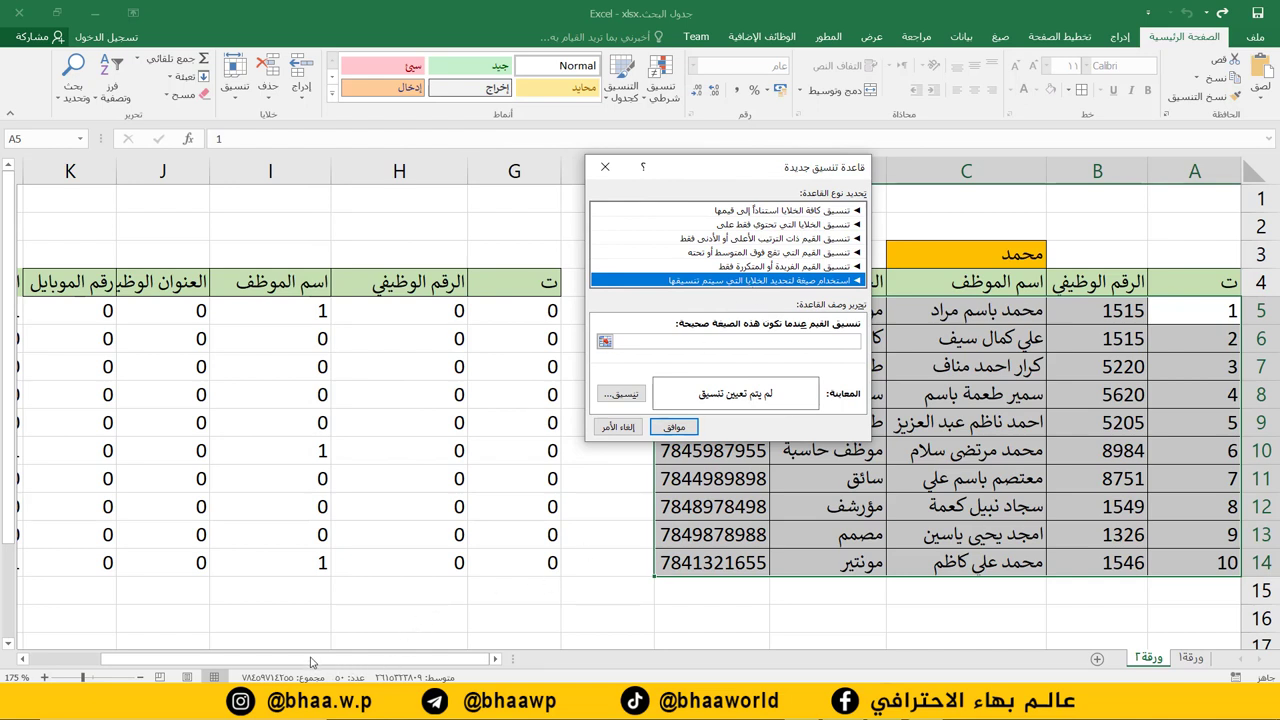
- Set the rule's formula to =$M5="موجود", keeping column M absolute and the row relative
left_click(660, 345)
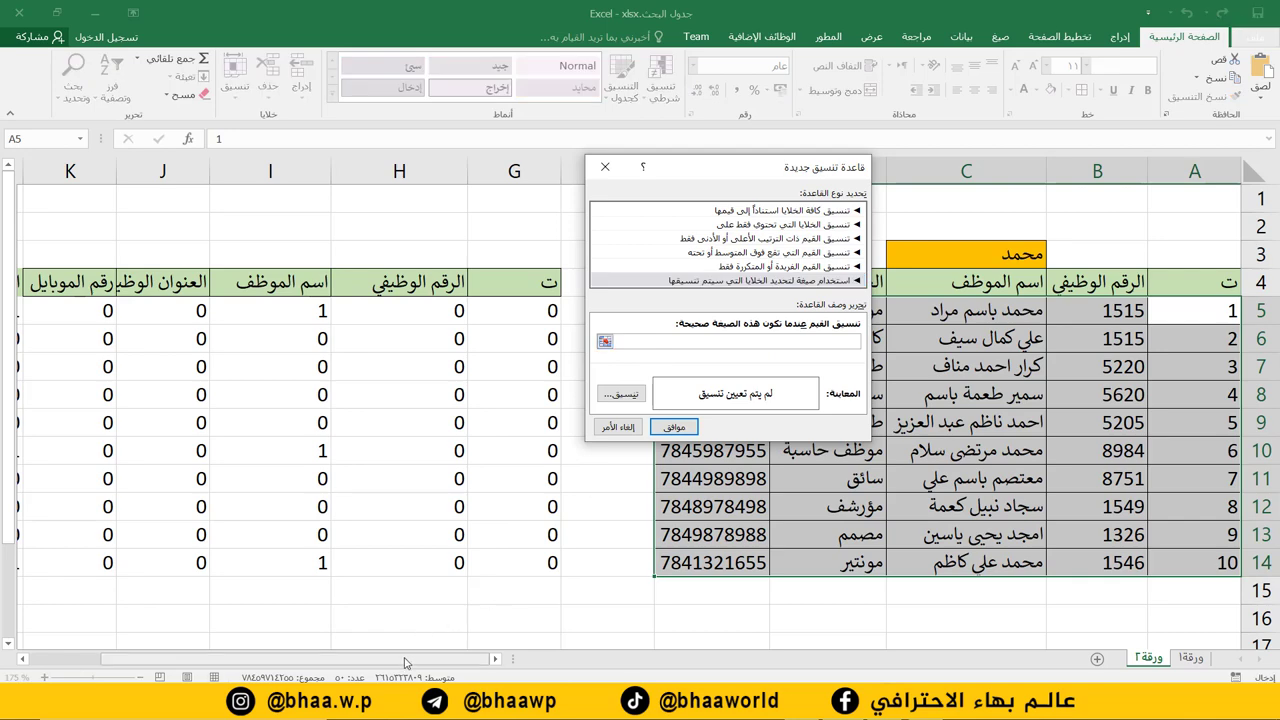
left_click_drag(410, 662, 287, 667)
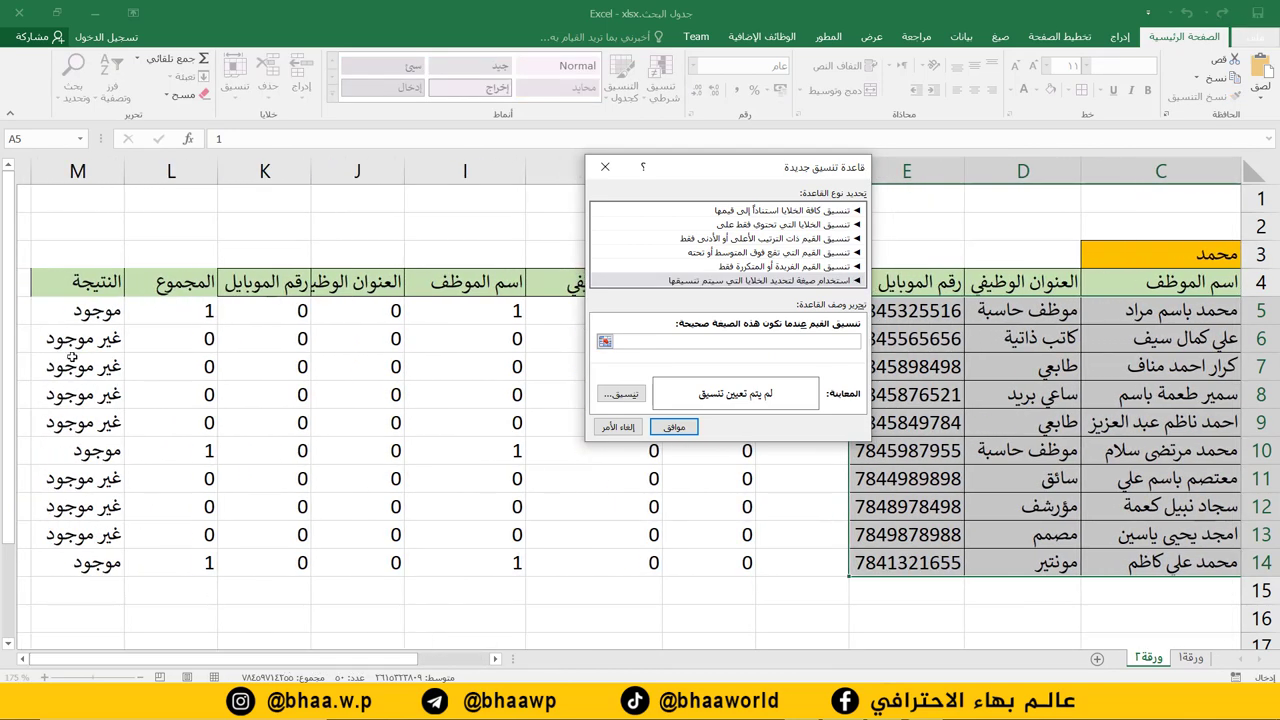
left_click(88, 312)
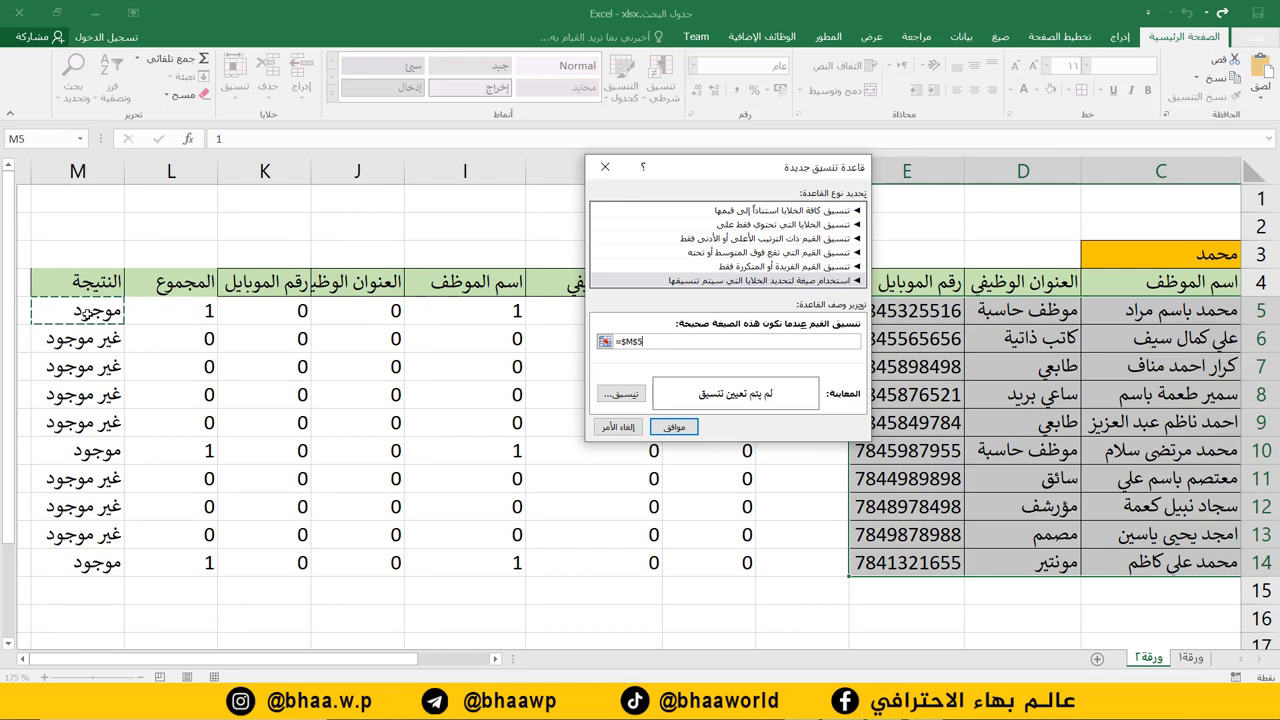
type("=\"موجود")
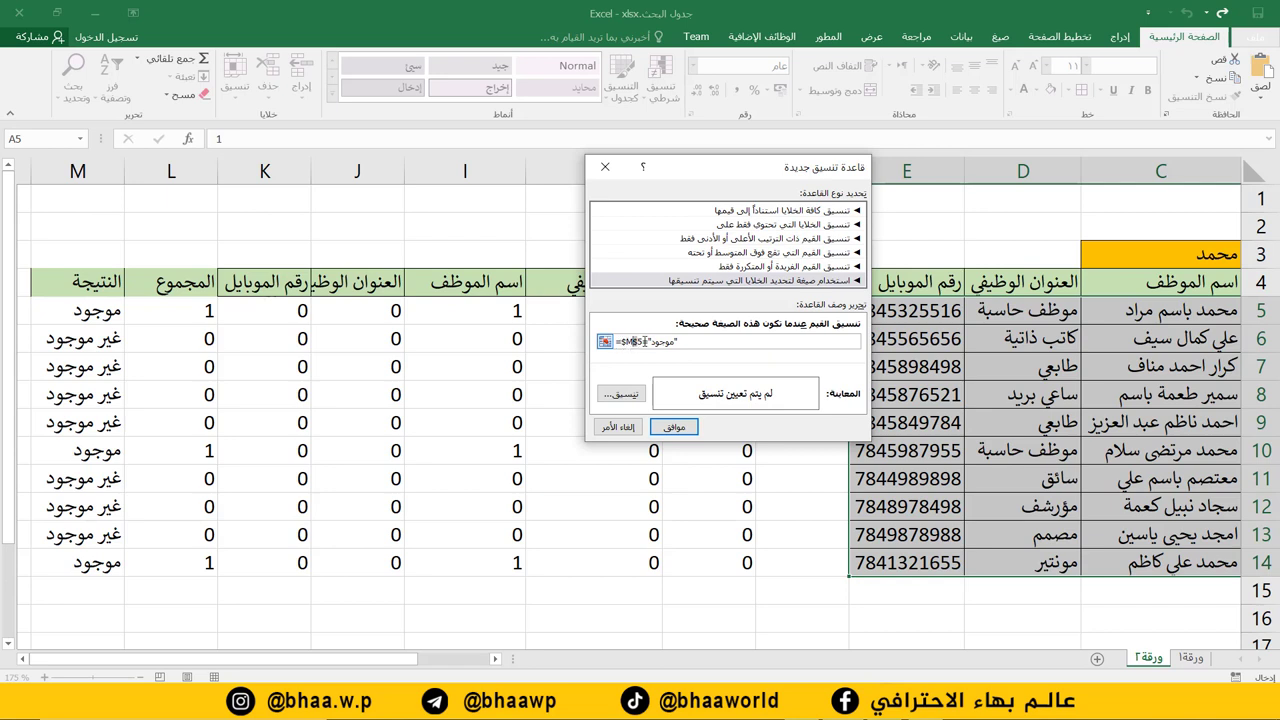
key("Delete")
- Give the rule's format a light gold fill and bold font, and apply the rule to the employee data
left_click(621, 394)
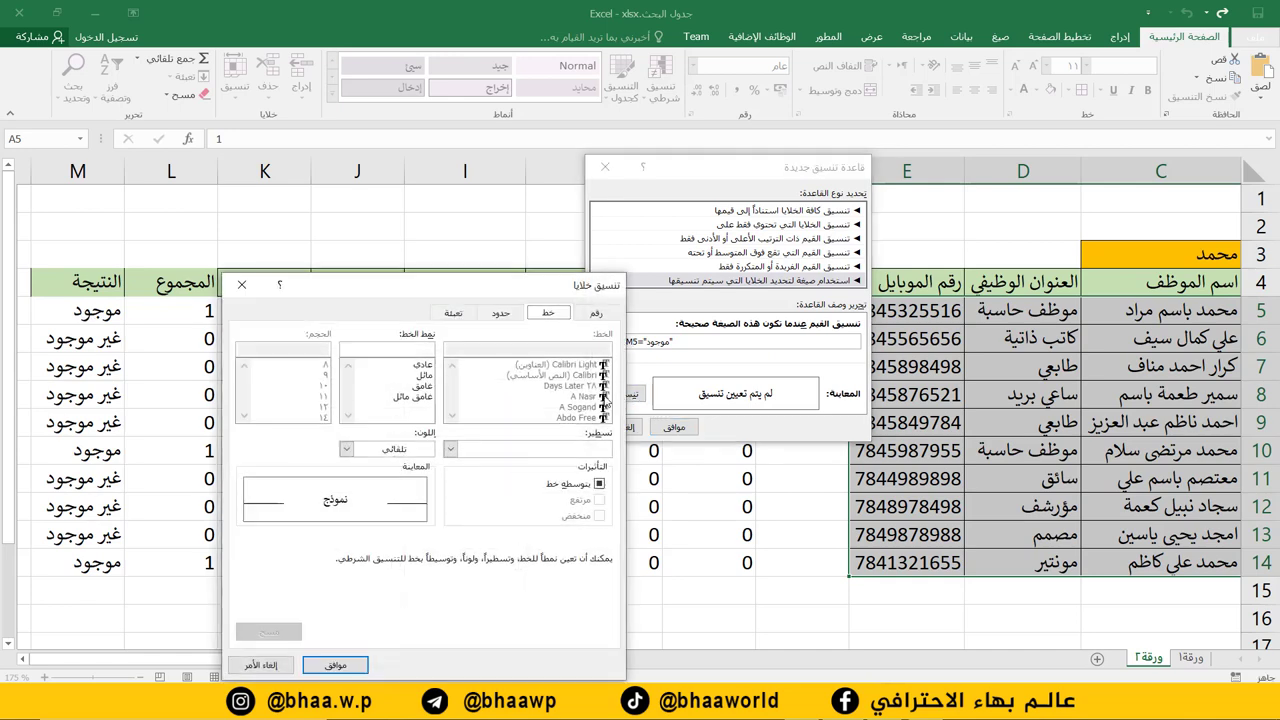
left_click(453, 313)
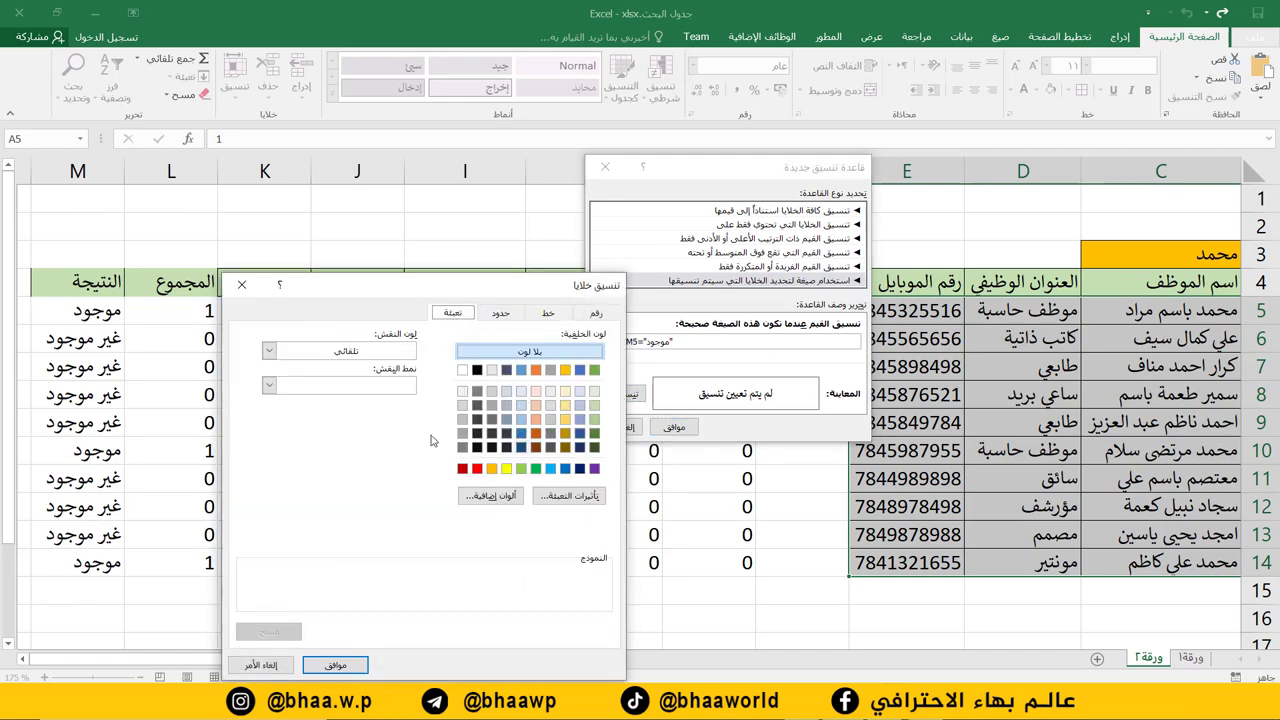
left_click(566, 406)
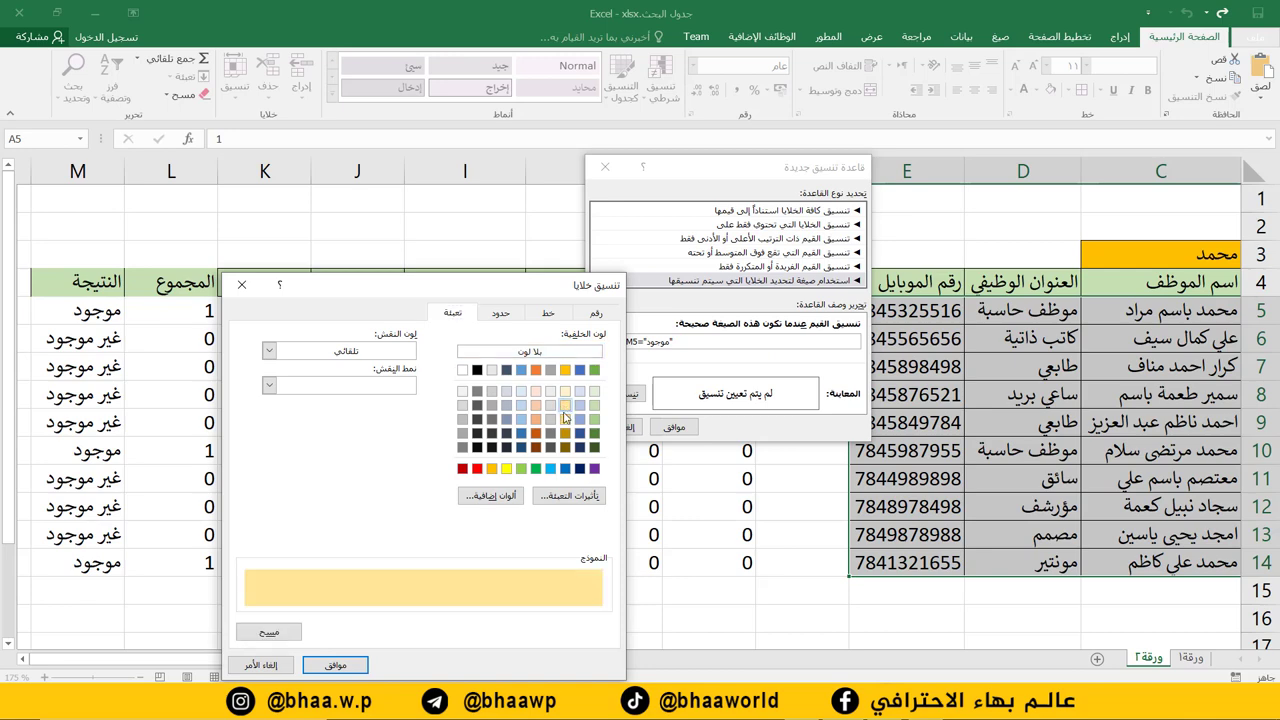
left_click(549, 313)
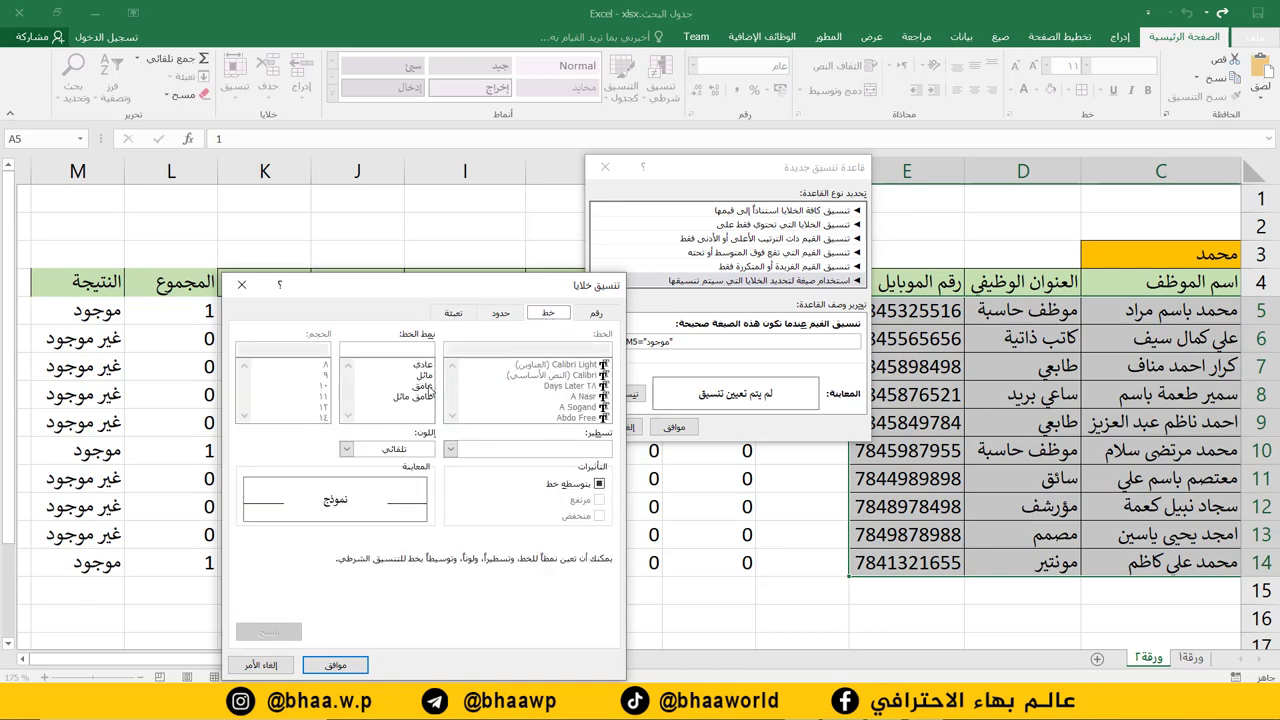
left_click(422, 386)
left_click(340, 665)
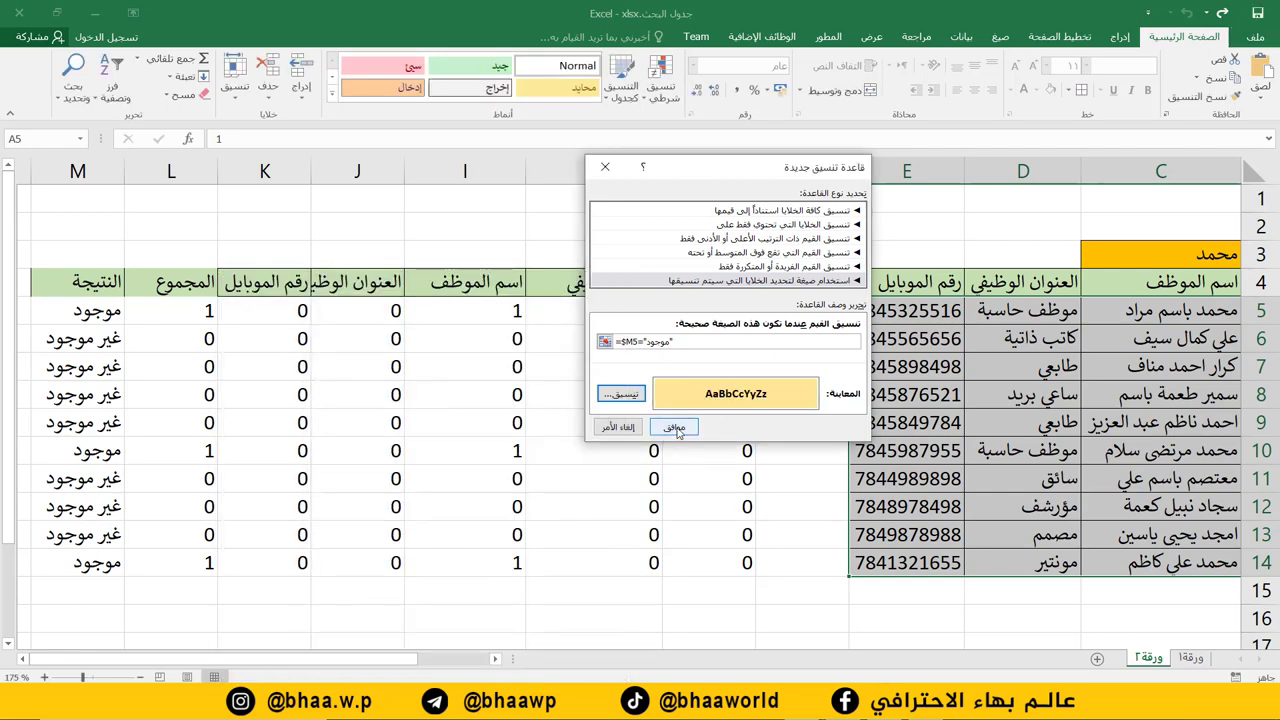
left_click(676, 428)
left_click(935, 618)
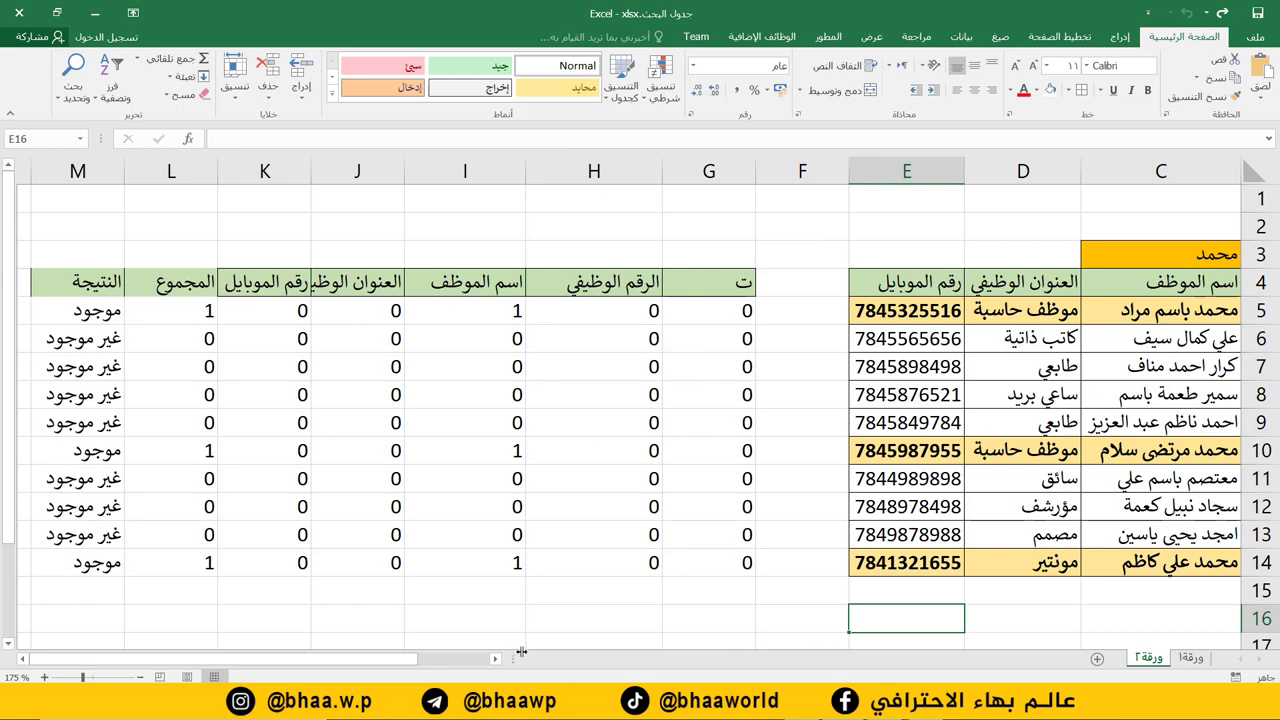
- Test the row highlighting by searching in C3 for an employee's name, مصمم and مؤرشف in turn
left_click_drag(400, 658, 470, 658)
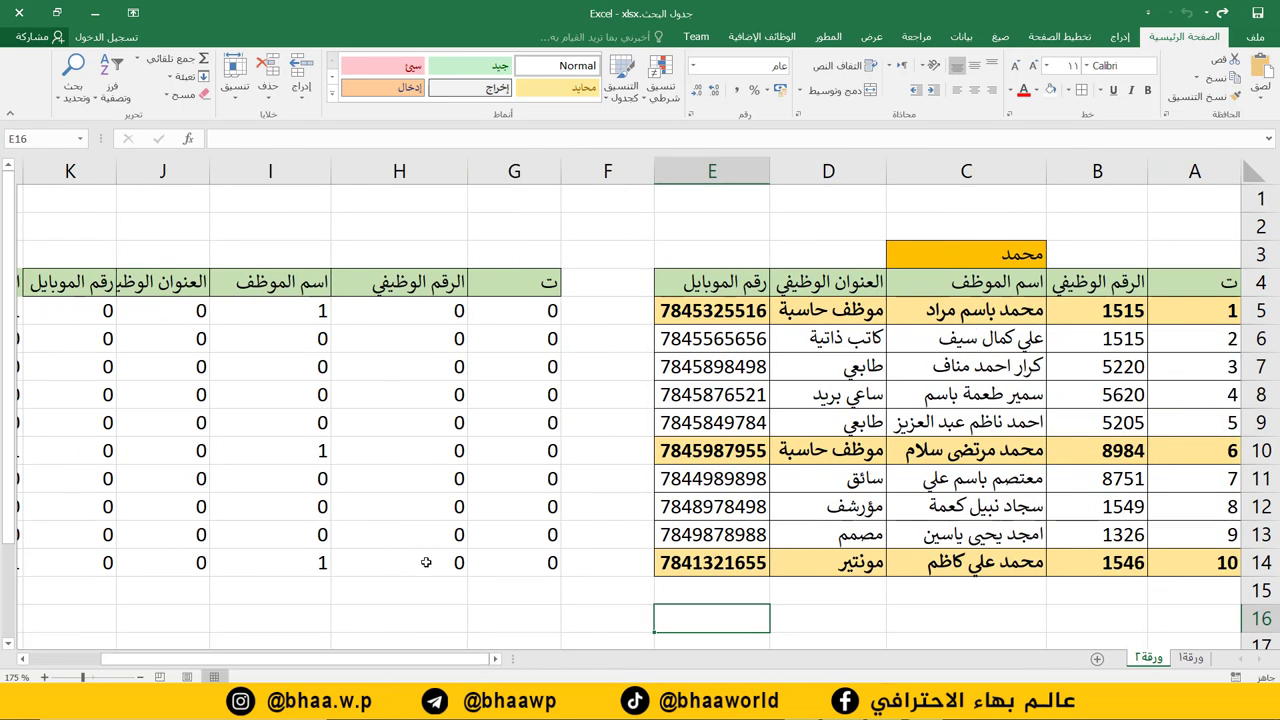
left_click(997, 256)
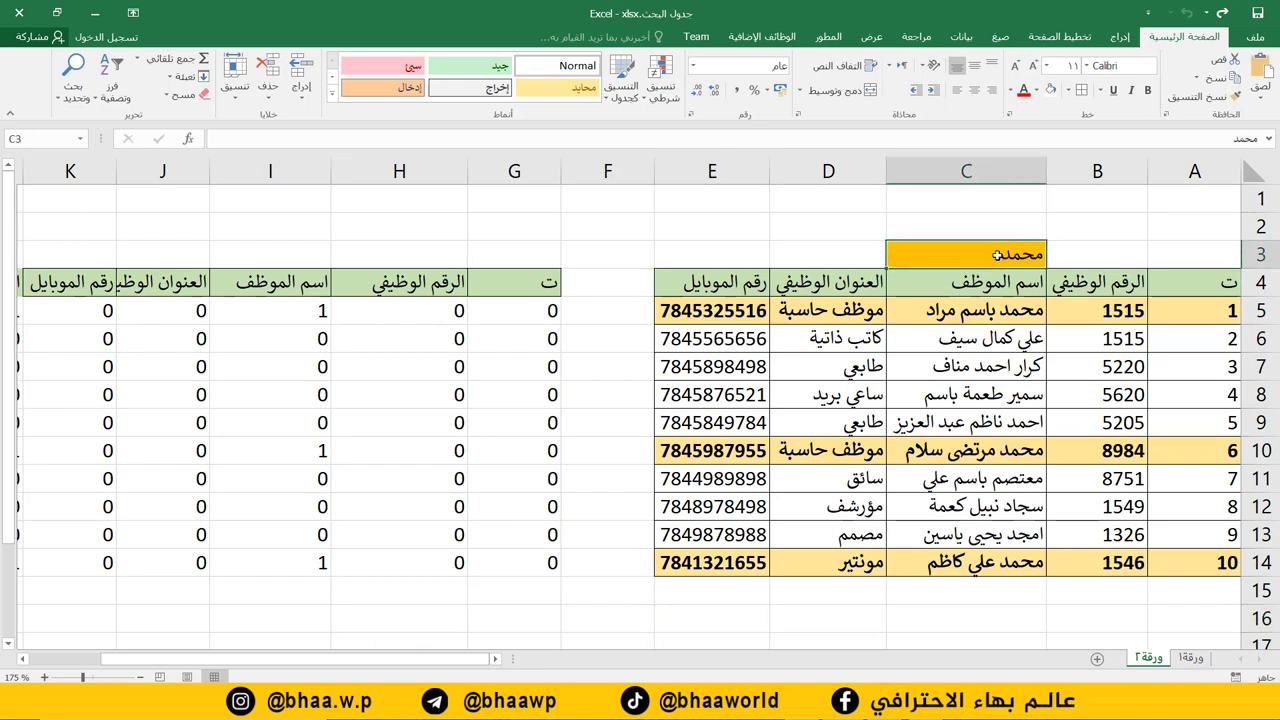
type("سيف")
key("Return")
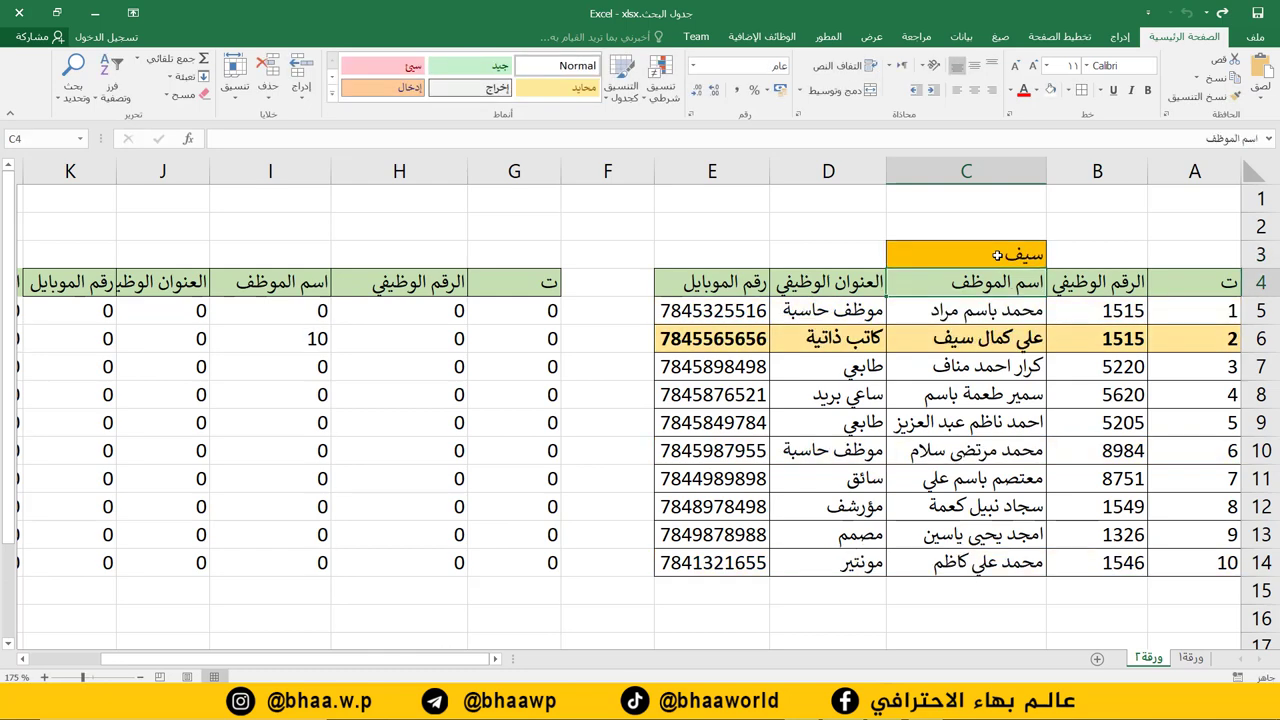
left_click(975, 257)
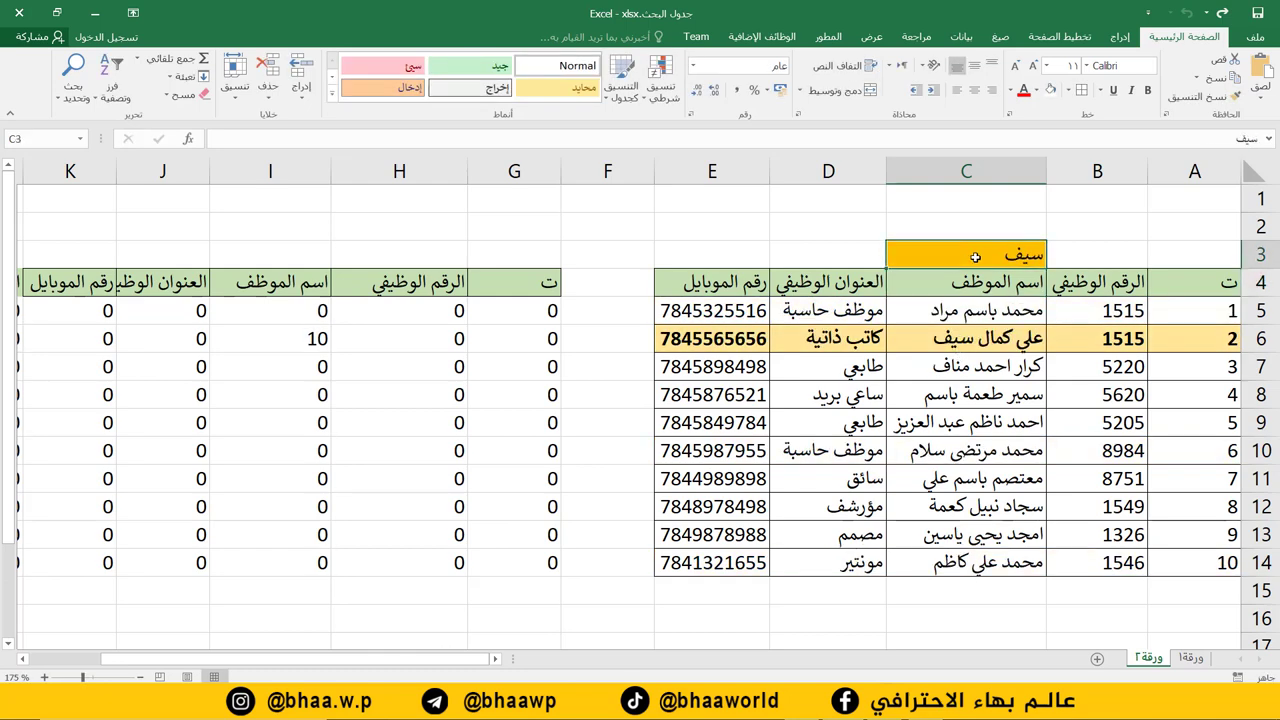
type("مصمم")
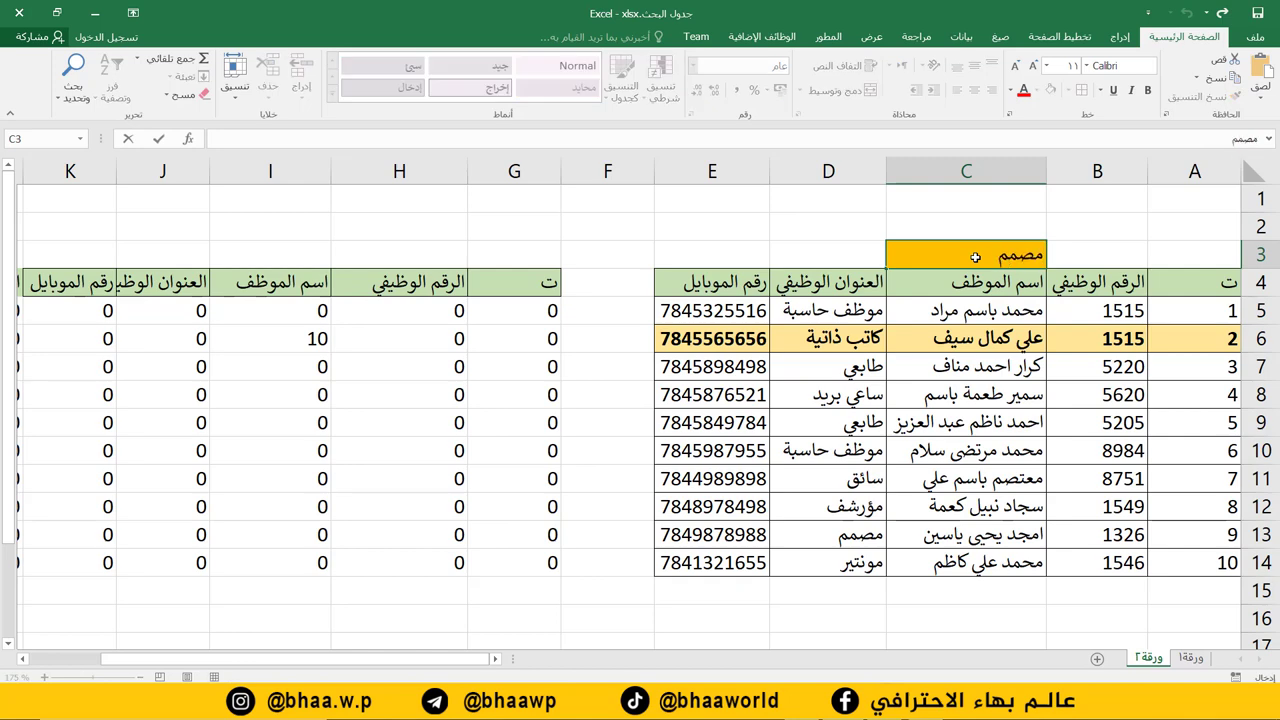
key("Return")
left_click(983, 258)
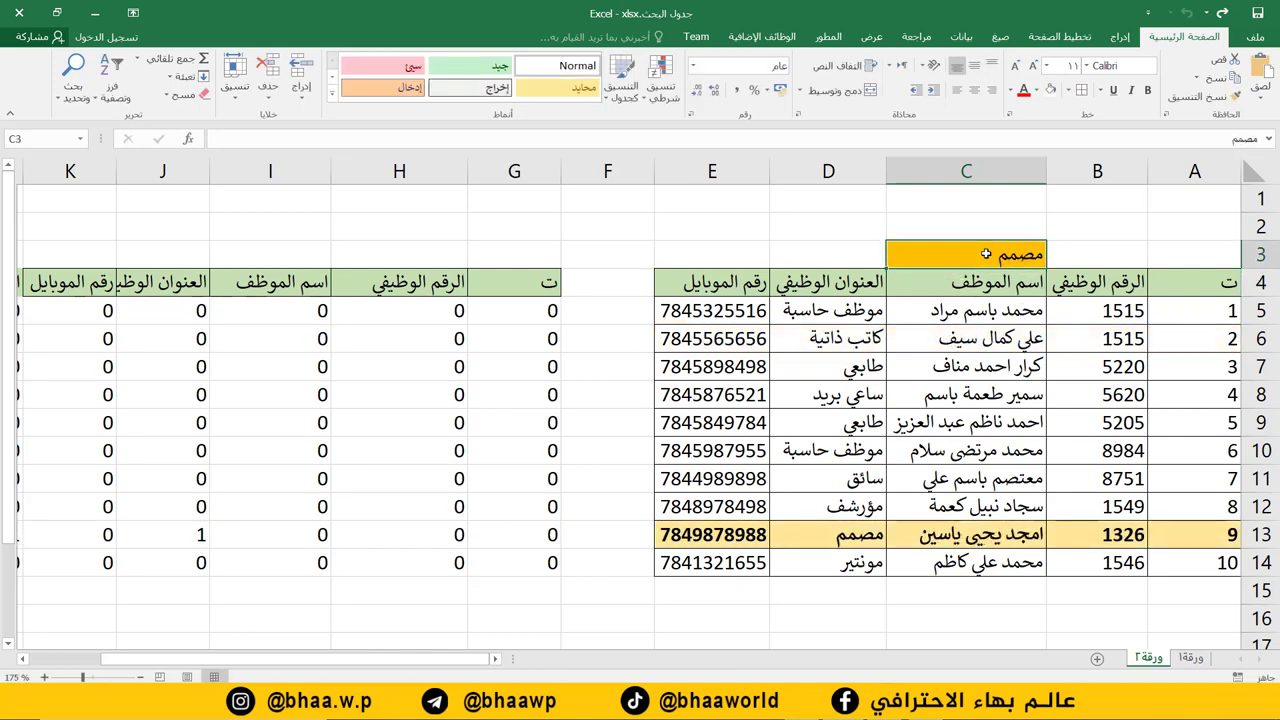
type("مؤرشف")
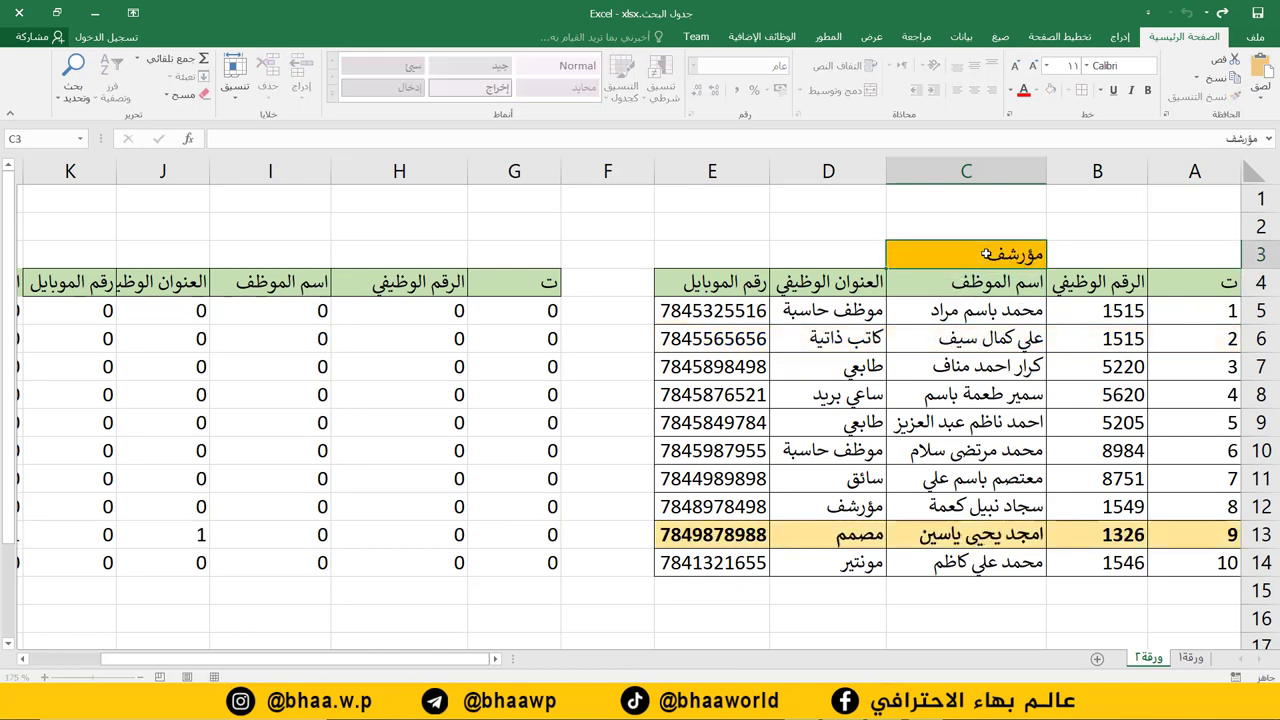
key("Return")
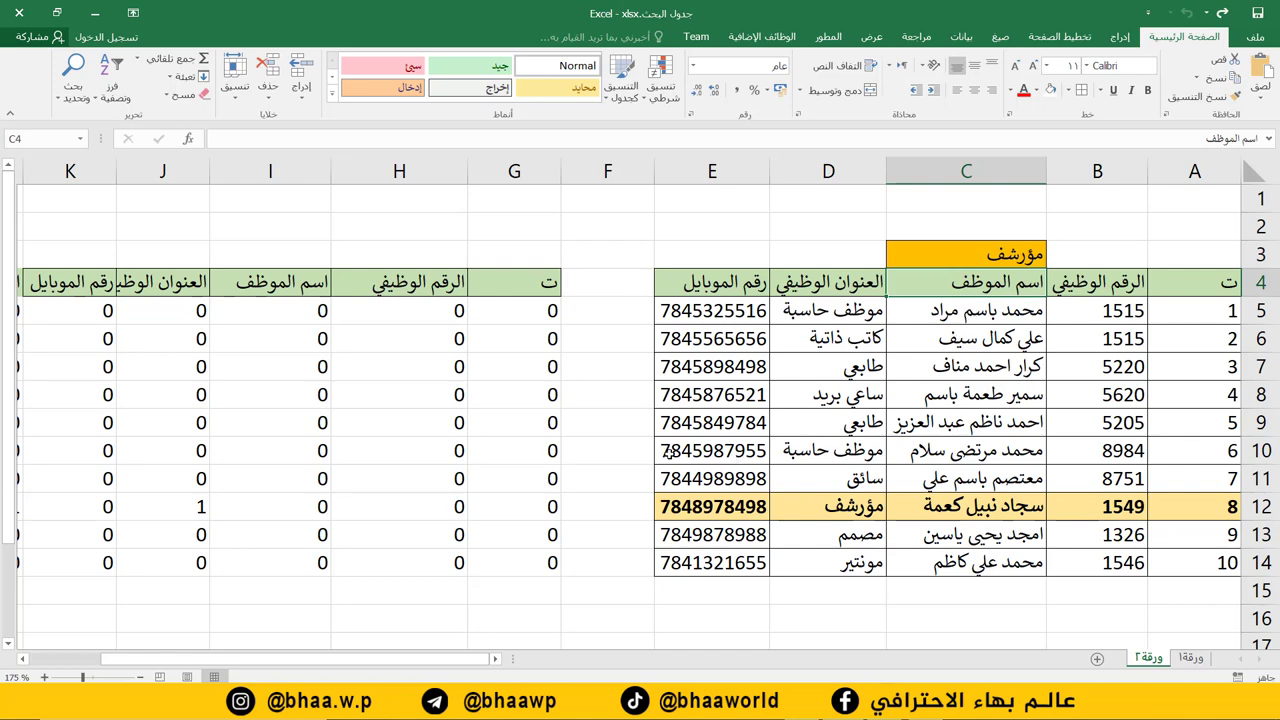
- Hide the helper table columns G through M
left_click_drag(535, 178, 205, 198)
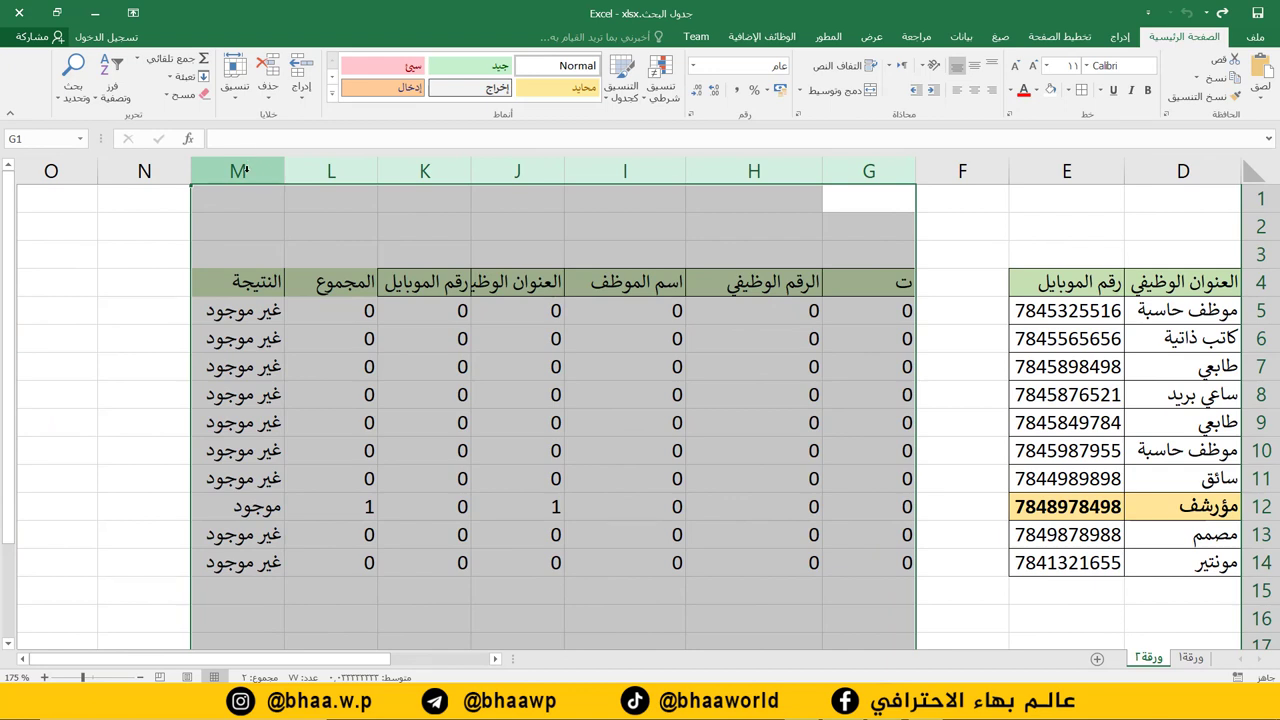
right_click(245, 171)
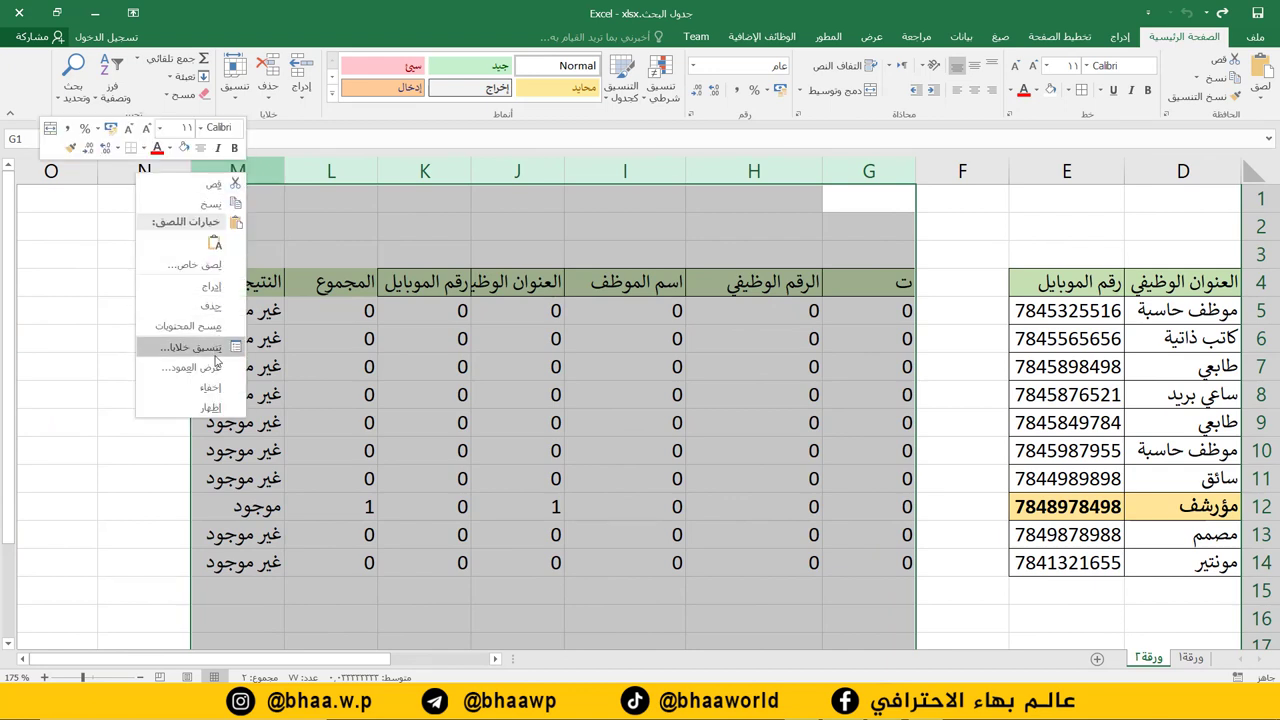
left_click(214, 390)
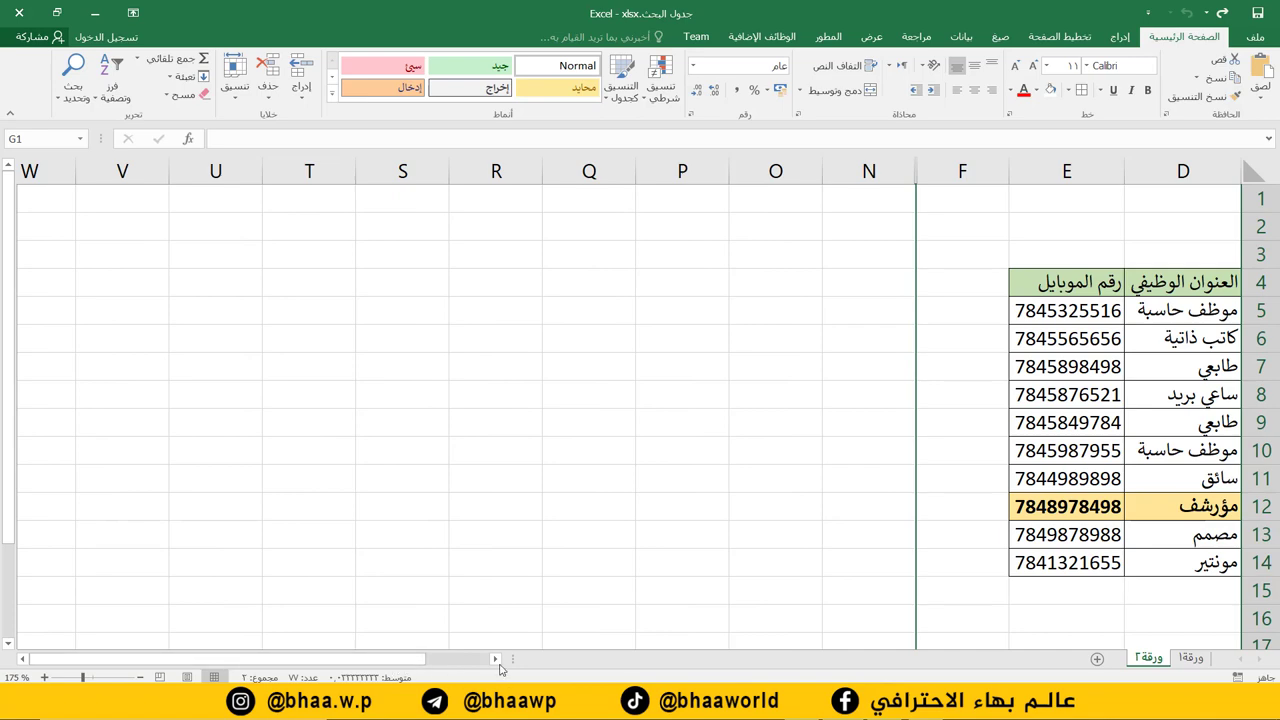
- Test the search in cell C3 with an employee's first name while the helper columns are hidden
left_click_drag(403, 658, 470, 658)
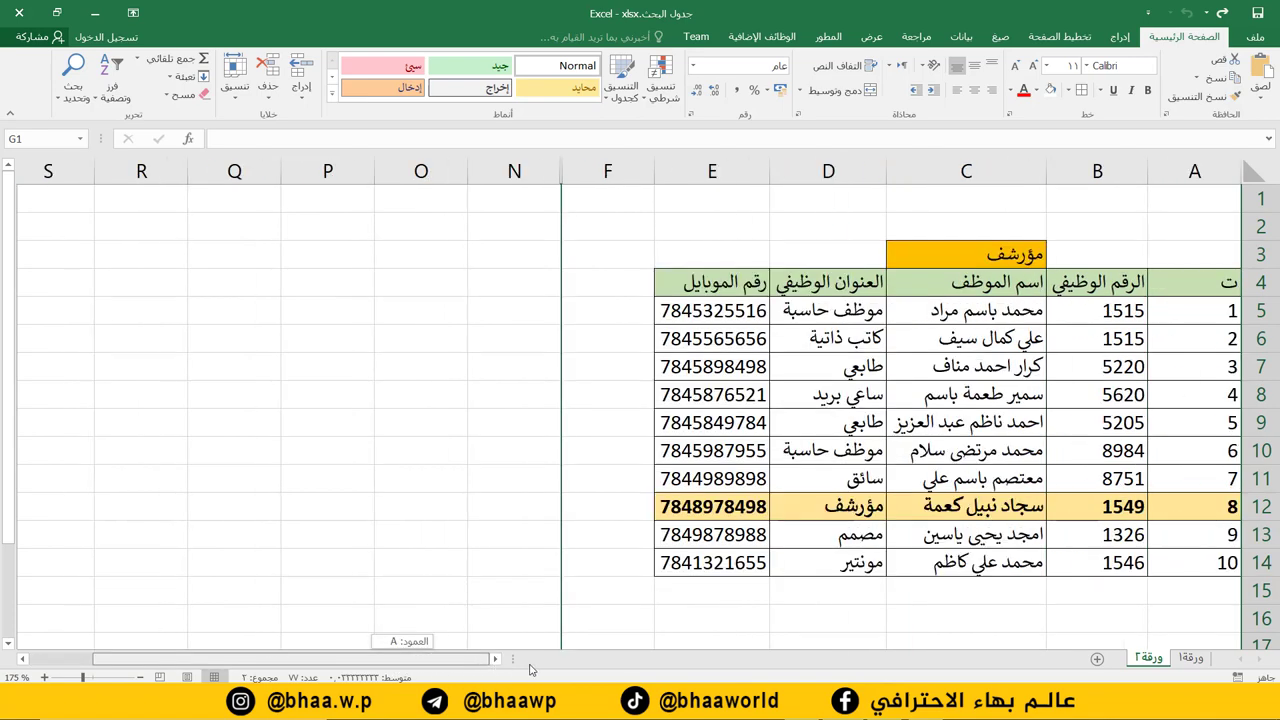
left_click(1003, 253)
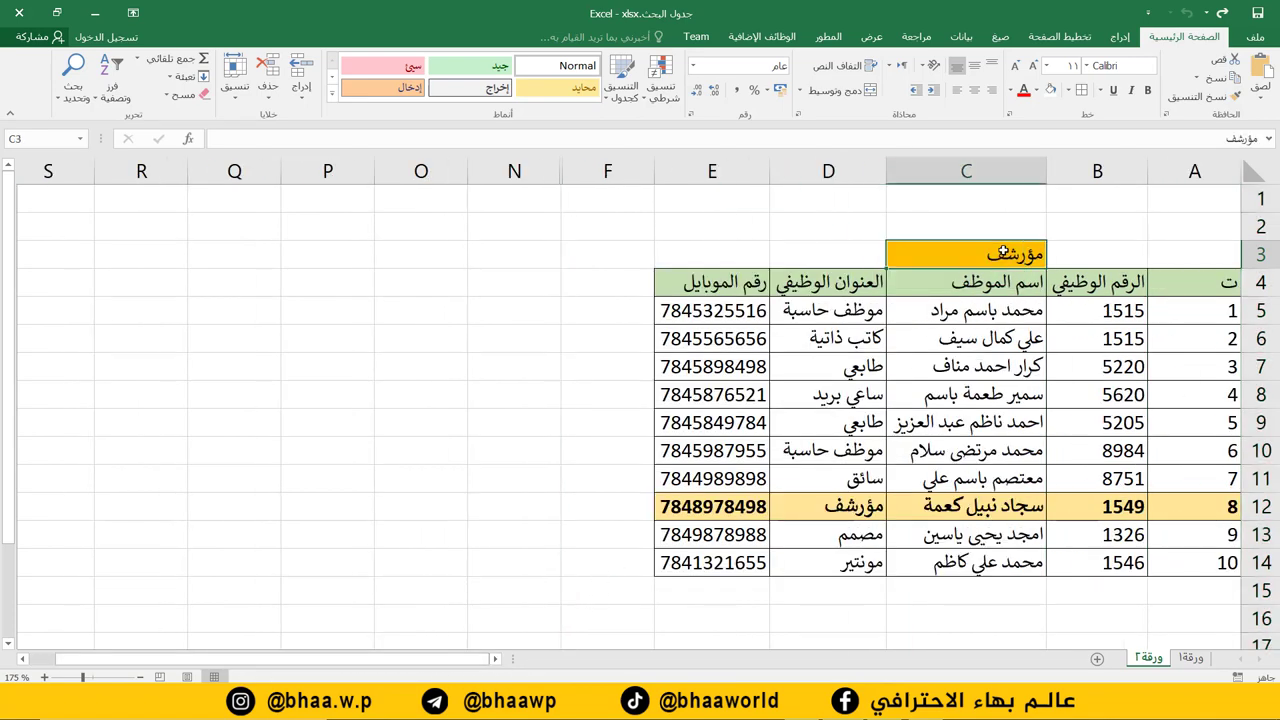
type("محمد")
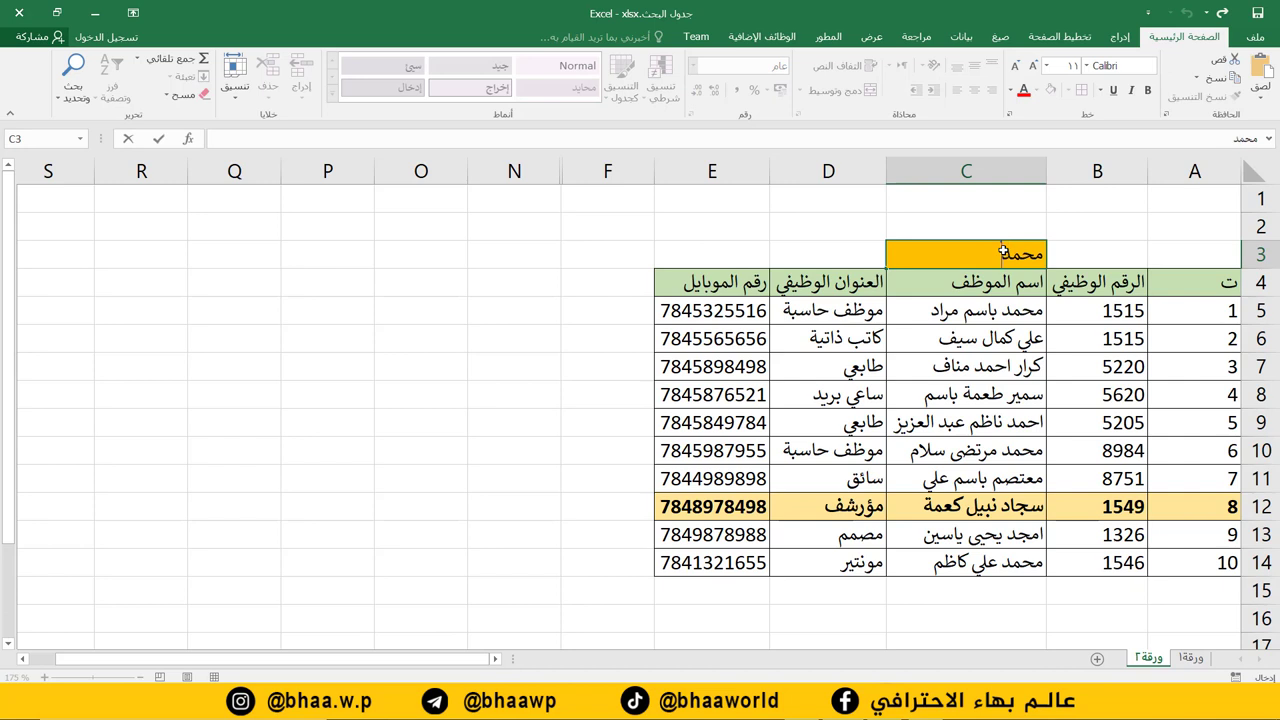
key("Return")
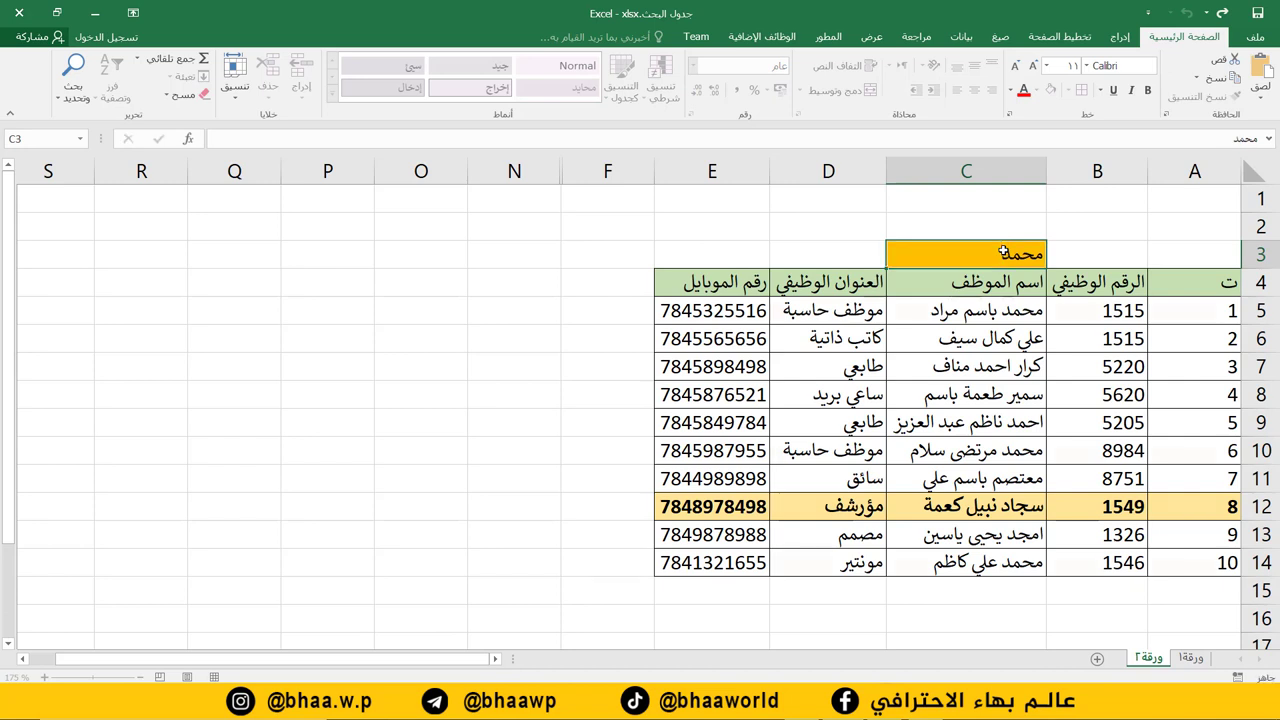
left_click(1003, 250)
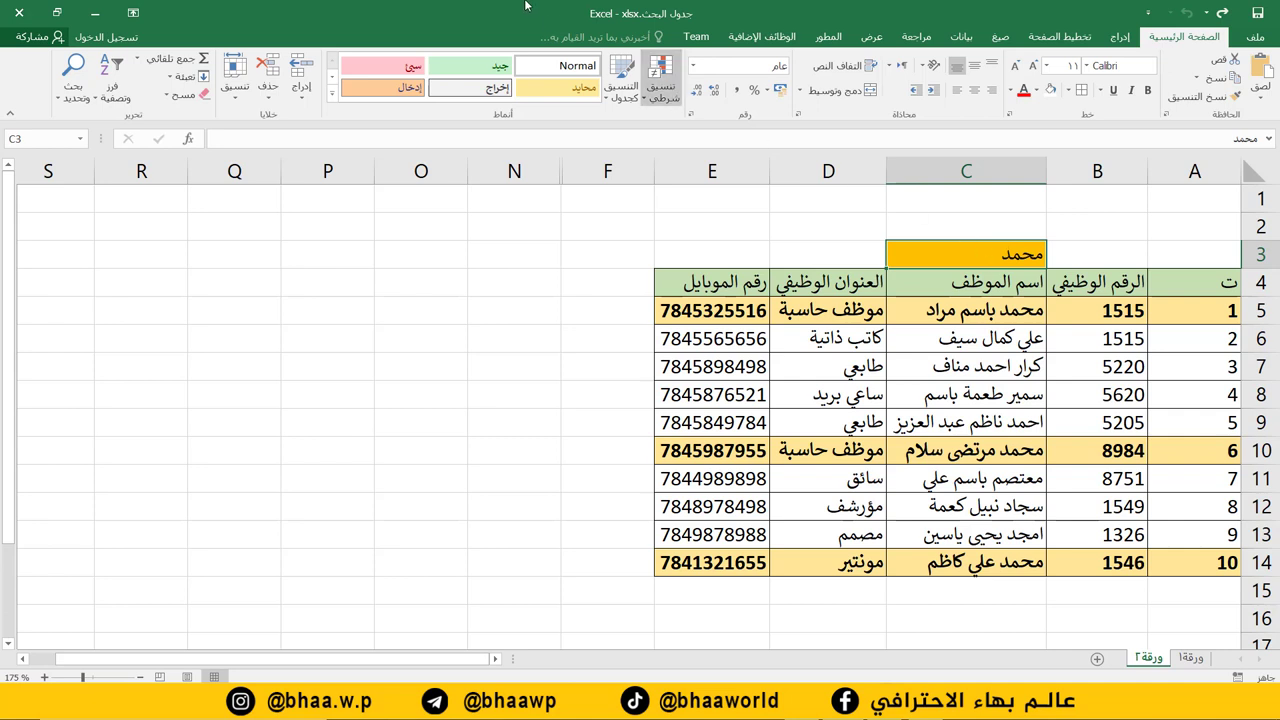
- Check in the ribbon customization options that the Developer (المطور) tab is enabled
left_click(1250, 38)
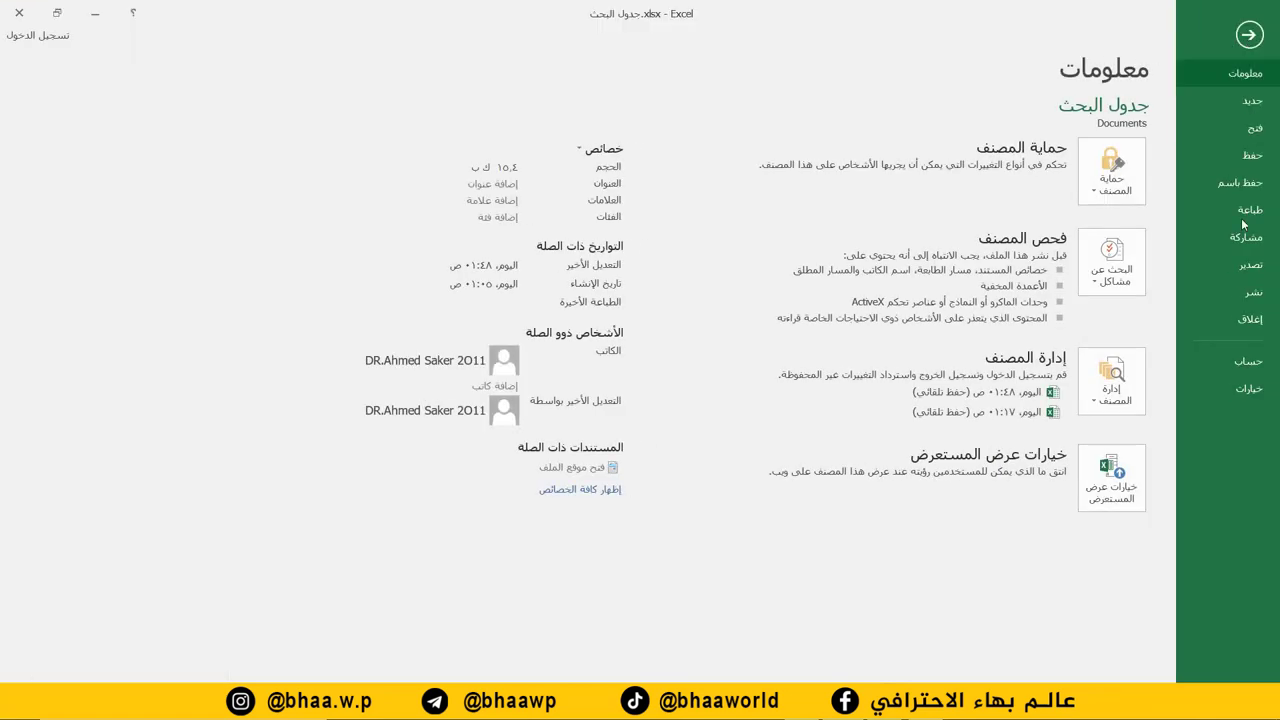
left_click(1250, 390)
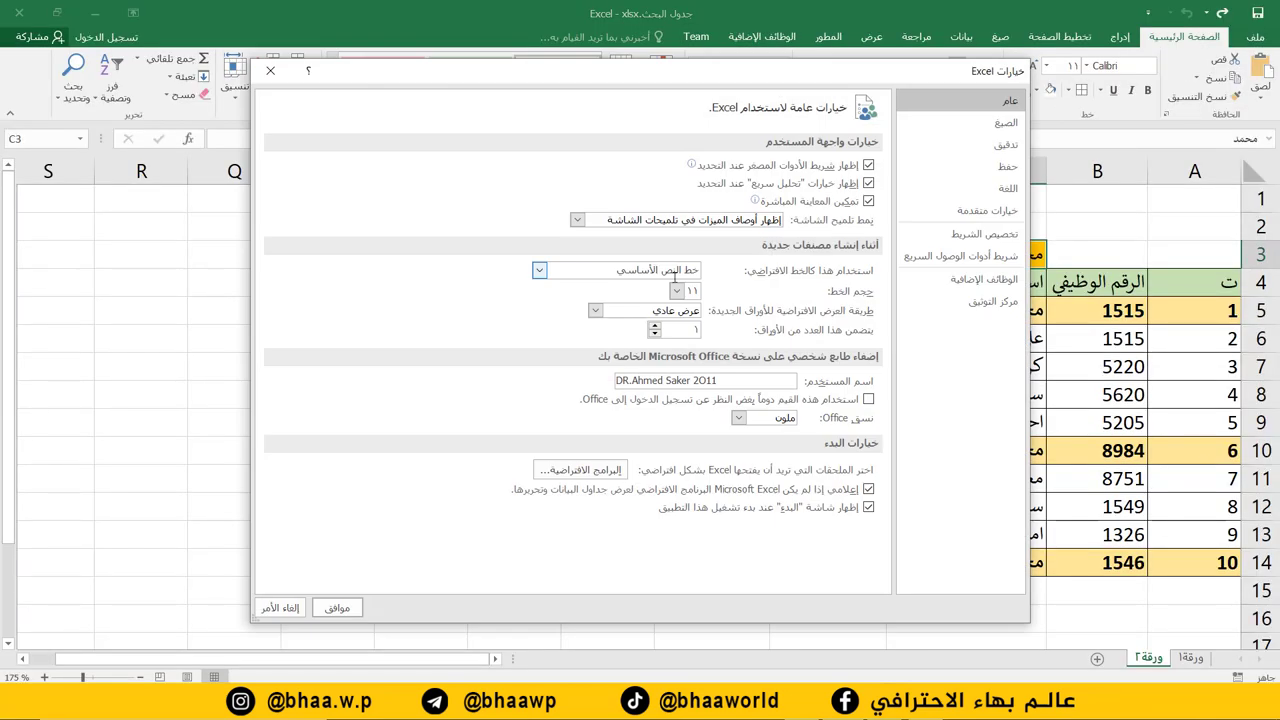
left_click(990, 236)
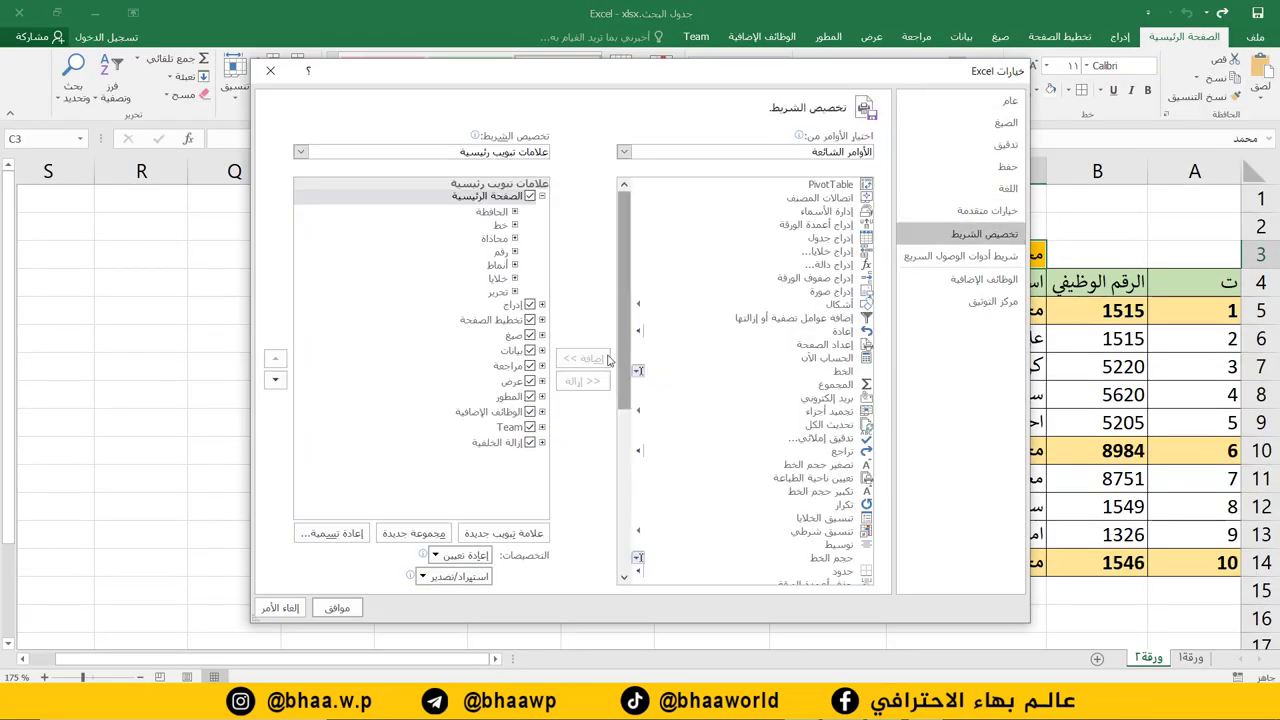
left_click(530, 396)
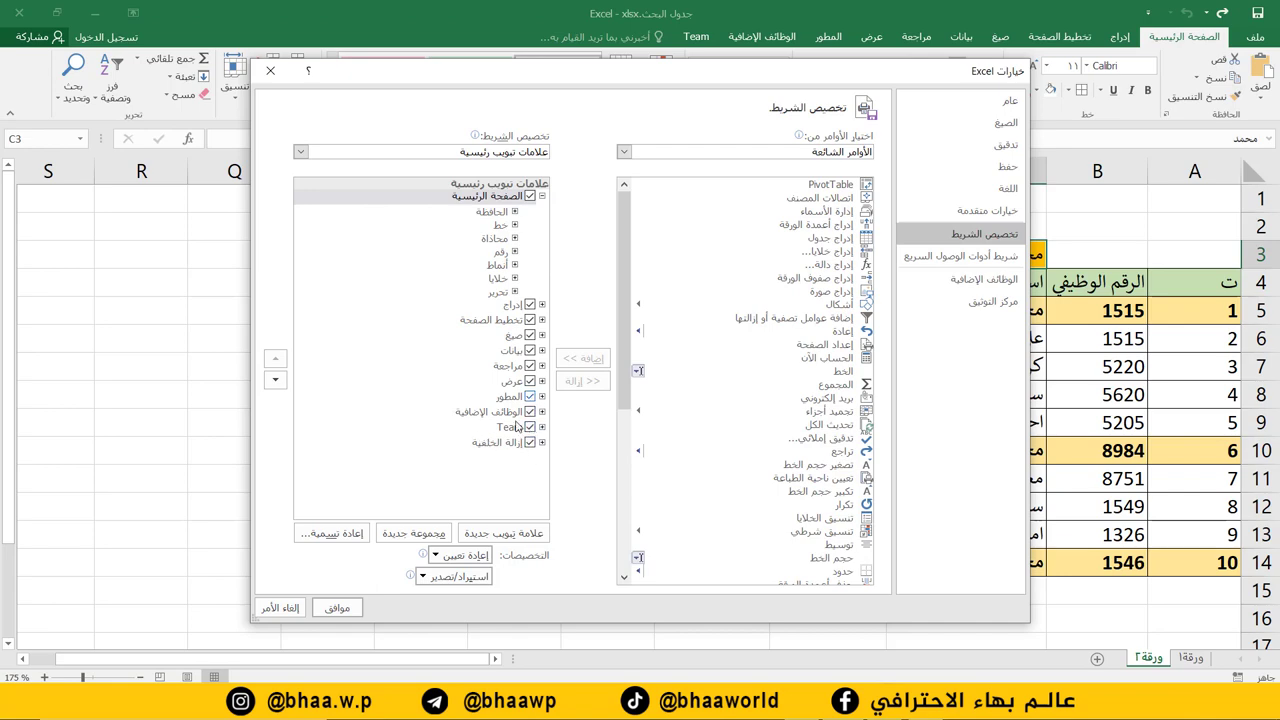
left_click(337, 607)
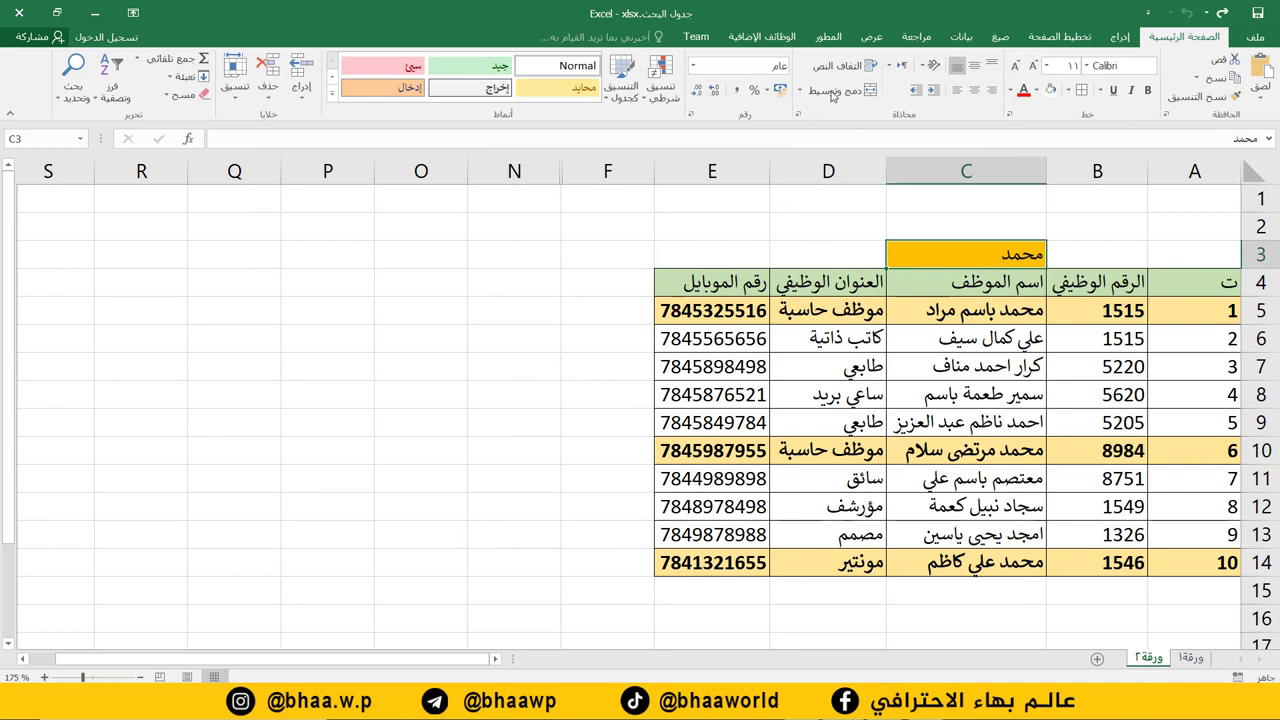
- Insert an ActiveX text box about 238 by 35 points over rows 2 and 3 of columns N to R
left_click(828, 36)
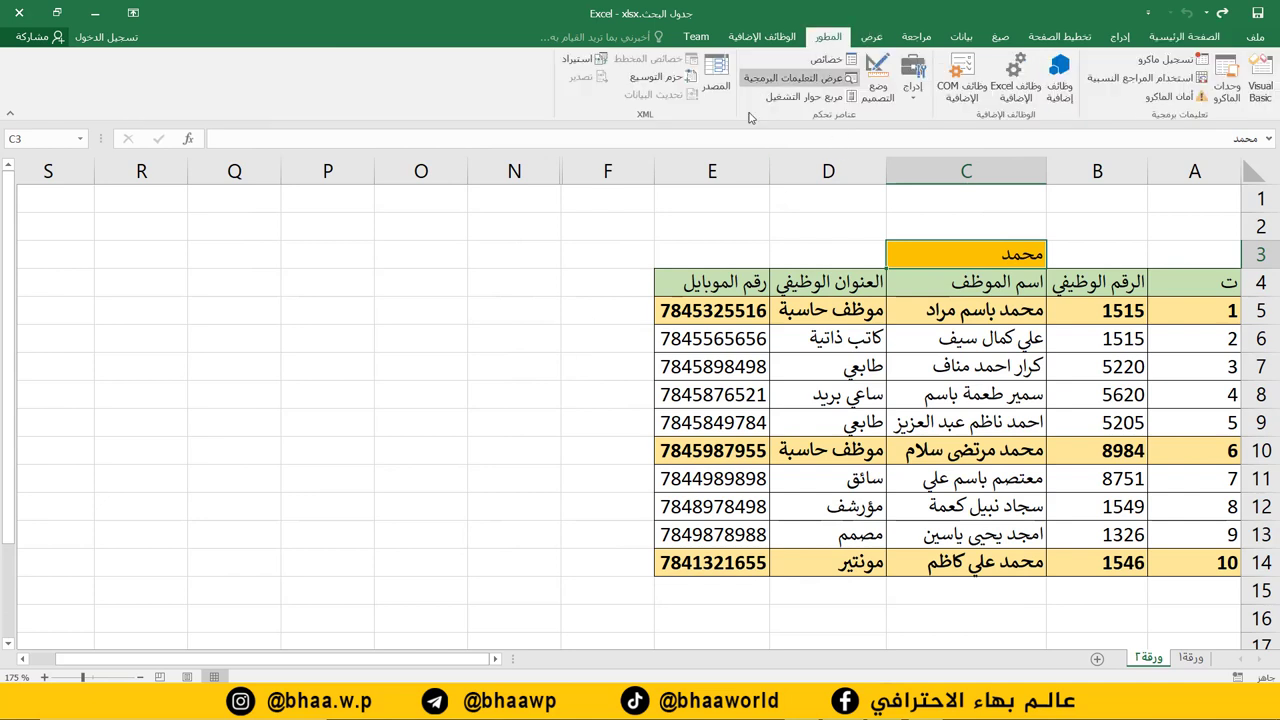
left_click(913, 90)
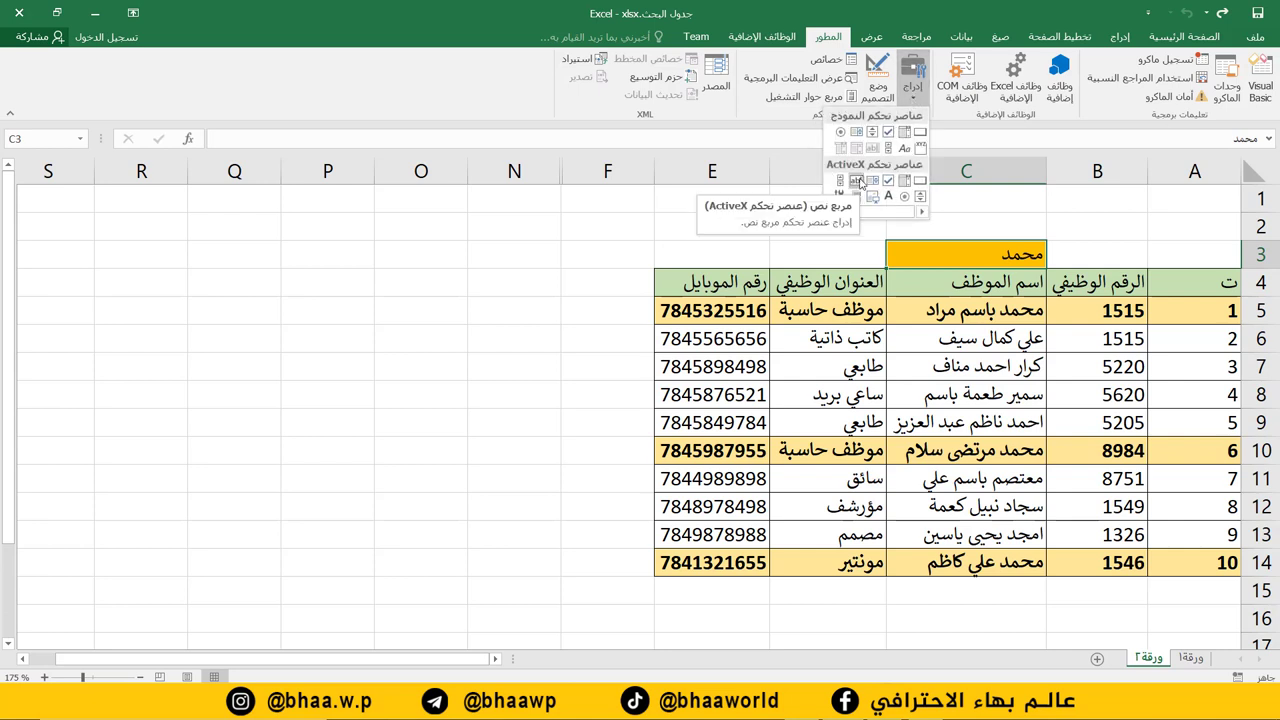
left_click(858, 183)
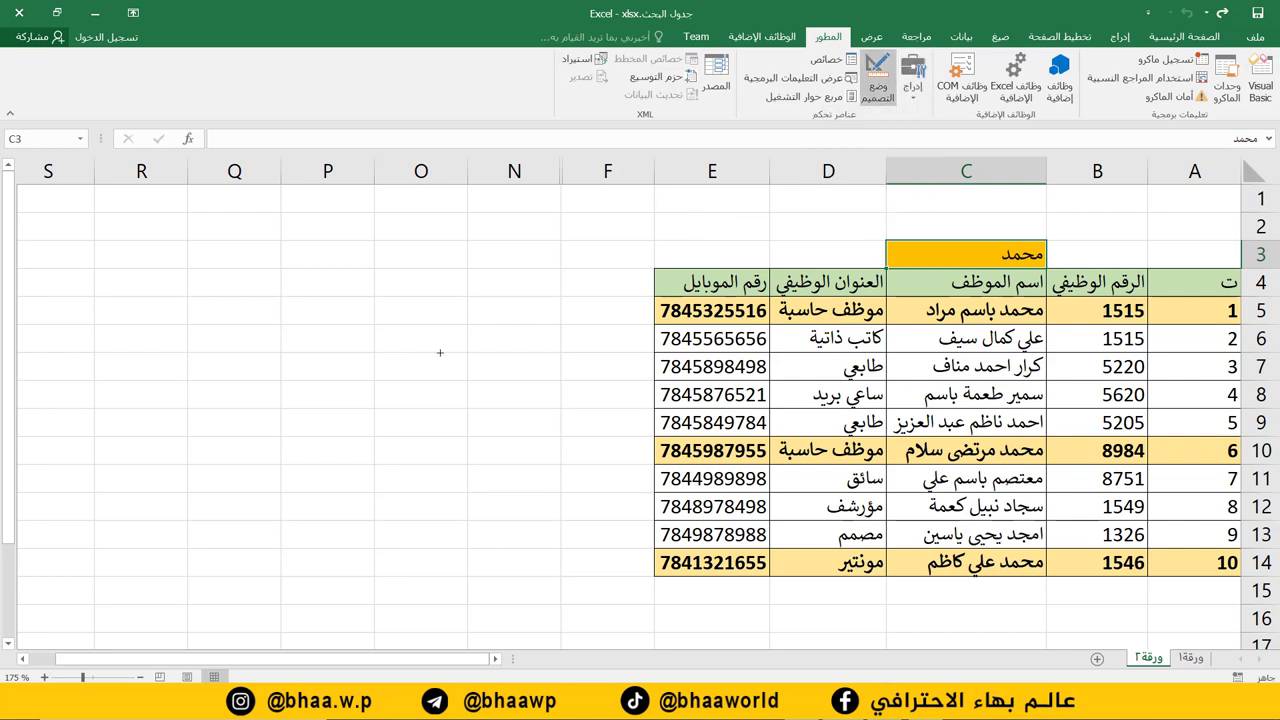
mouse_move(561, 213)
left_mouse_down()
mouse_move(202, 279)
mouse_move(96, 279)
left_mouse_up()
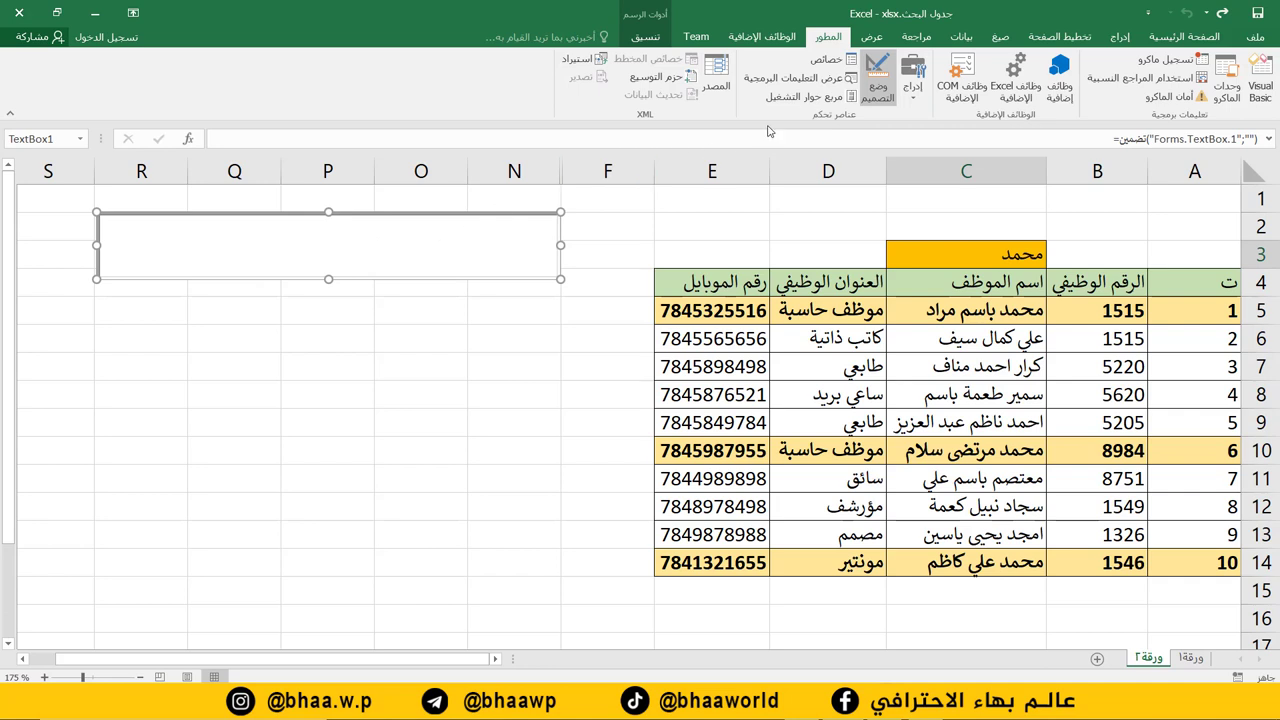
- Link the text box to cell C3 and set its text alignment to 2 - fmTextAlignCenter
left_click(845, 60)
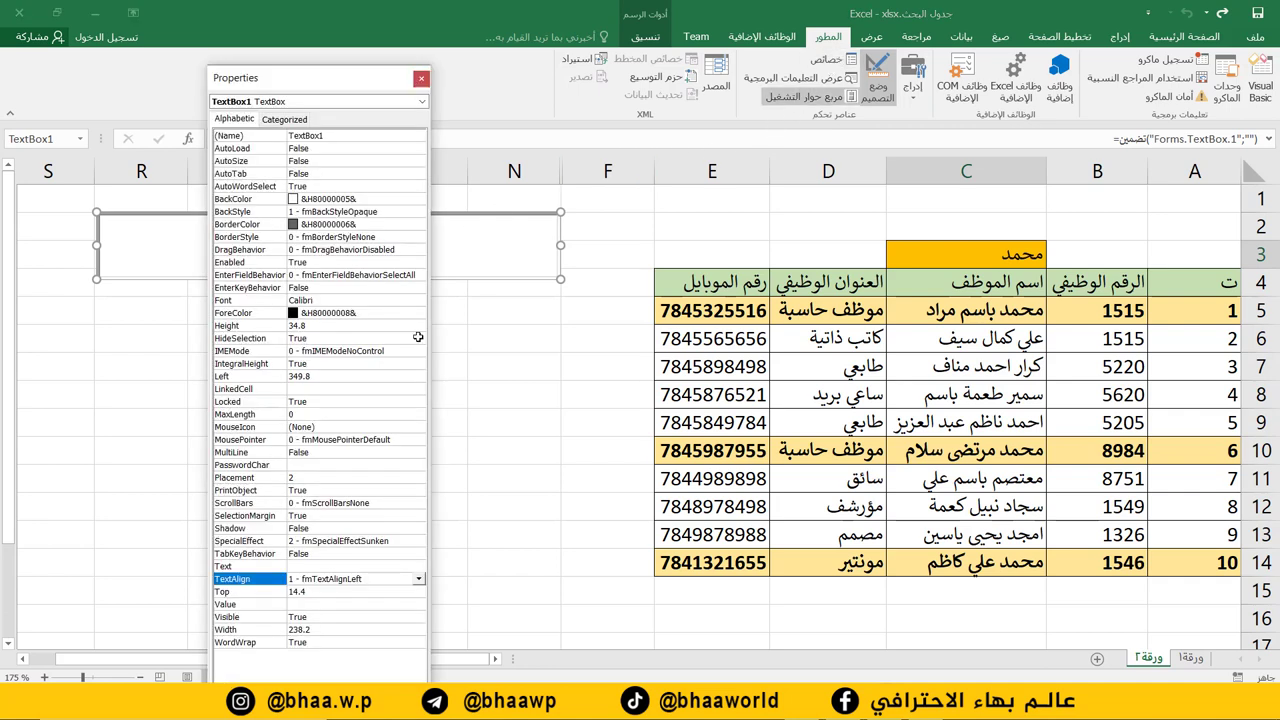
left_click(244, 390)
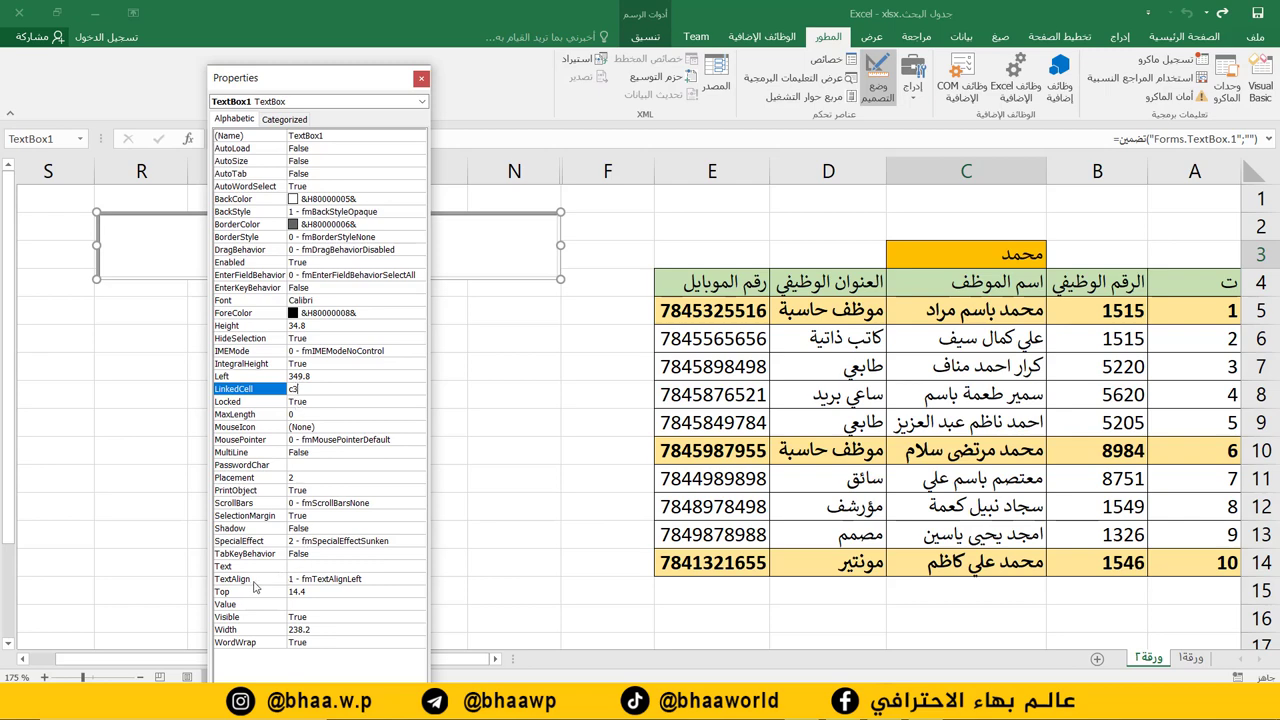
left_click(352, 570)
left_click(378, 578)
left_click(418, 579)
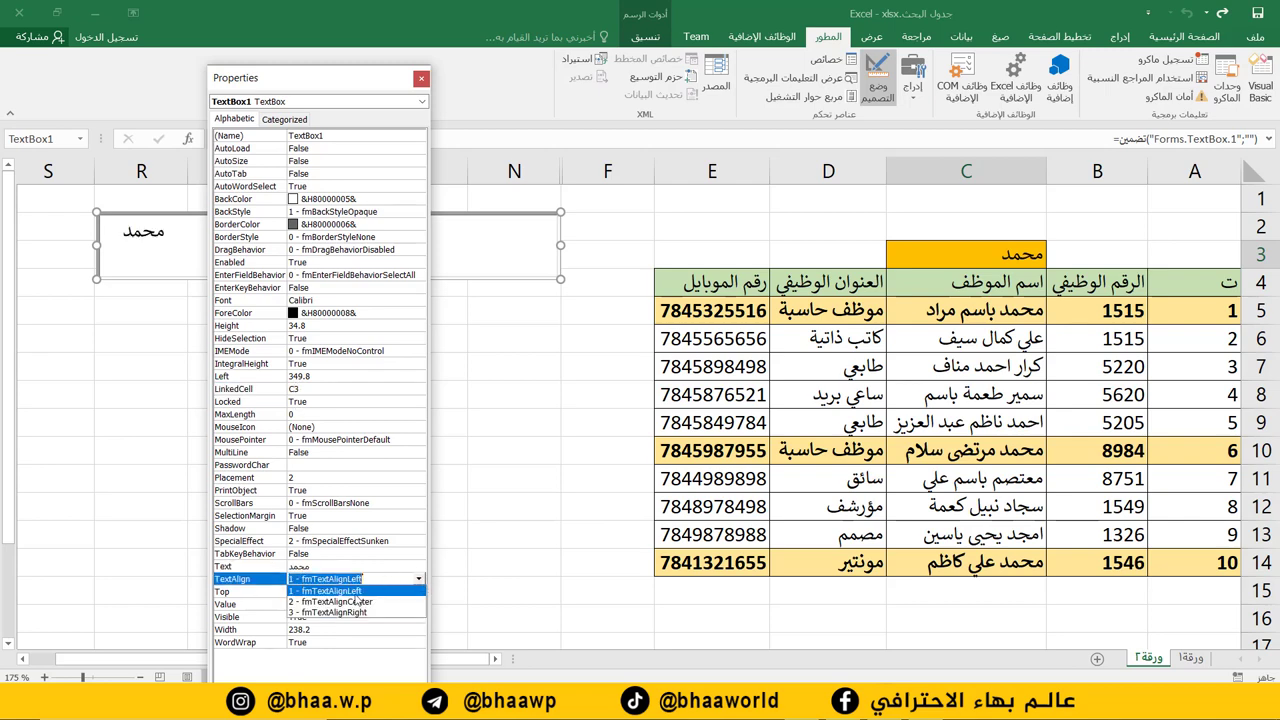
left_click(327, 604)
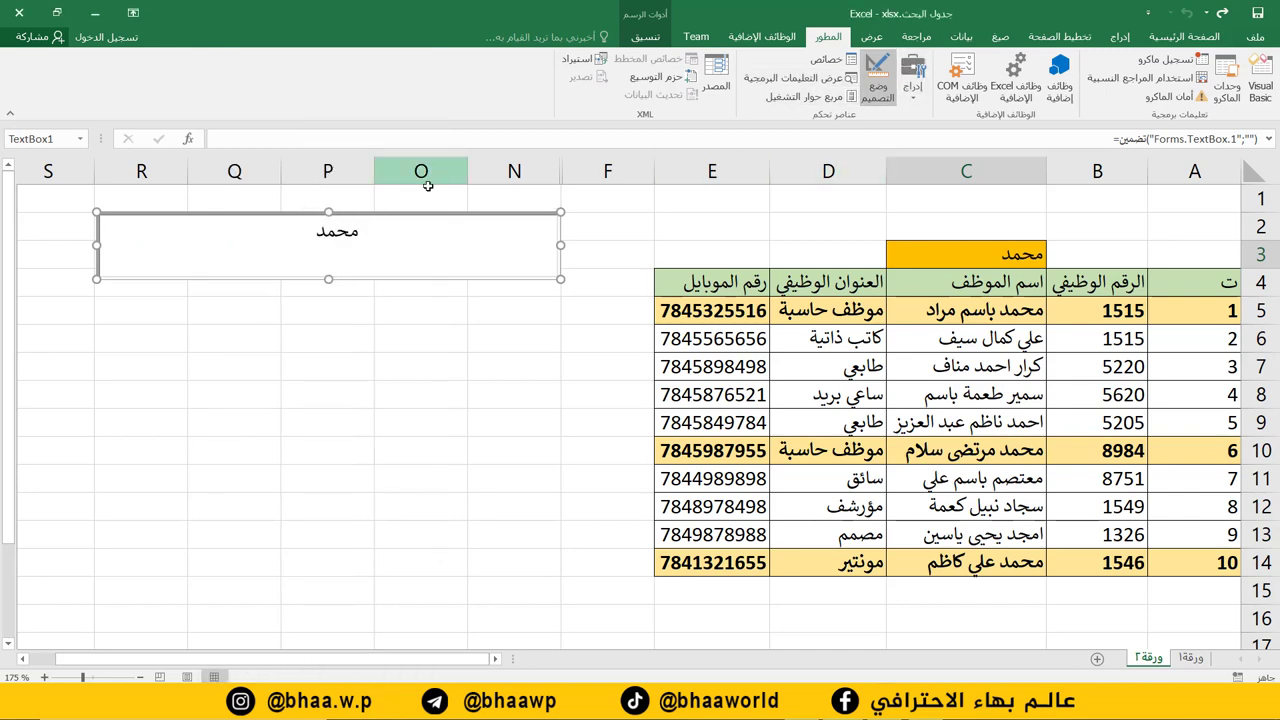
- Move the text box above the table, narrow it to span columns C to E, and leave design mode
left_click_drag(475, 212, 968, 202)
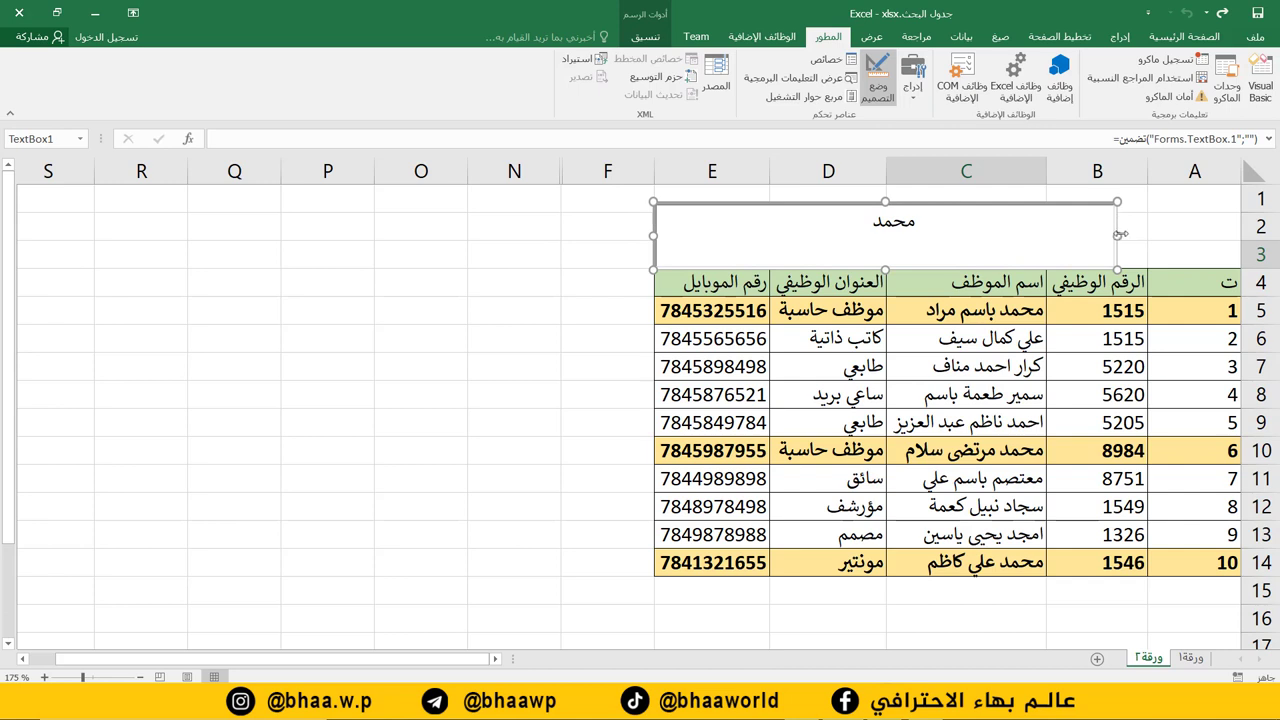
left_click_drag(1117, 236, 1046, 236)
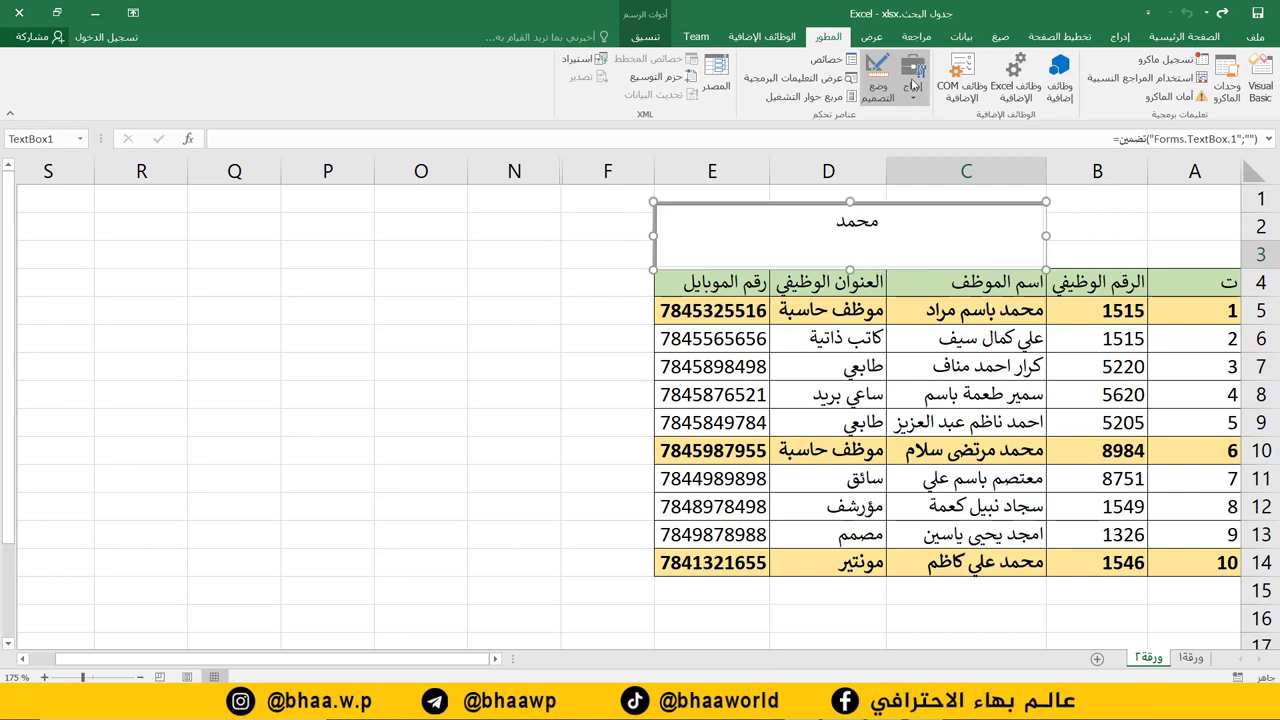
left_click(881, 78)
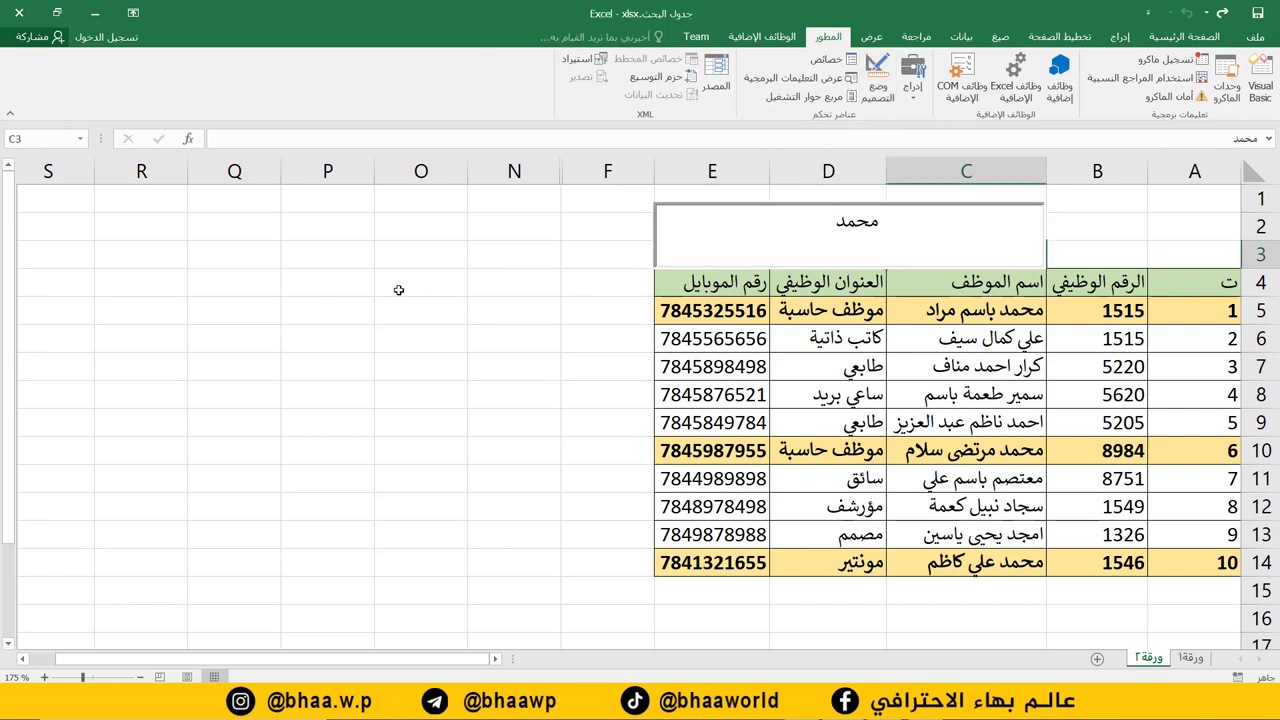
- Test the text box by searching for part of an employee's name in Arabic
left_click(858, 232)
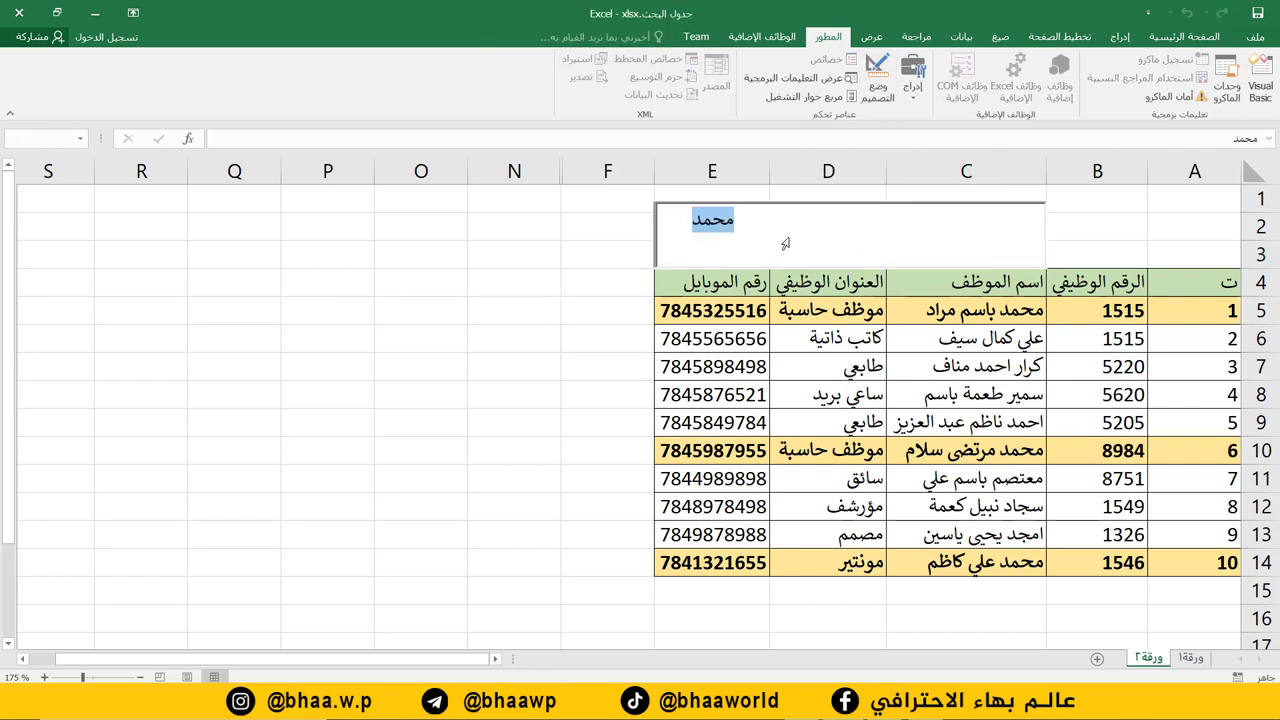
type("sghl")
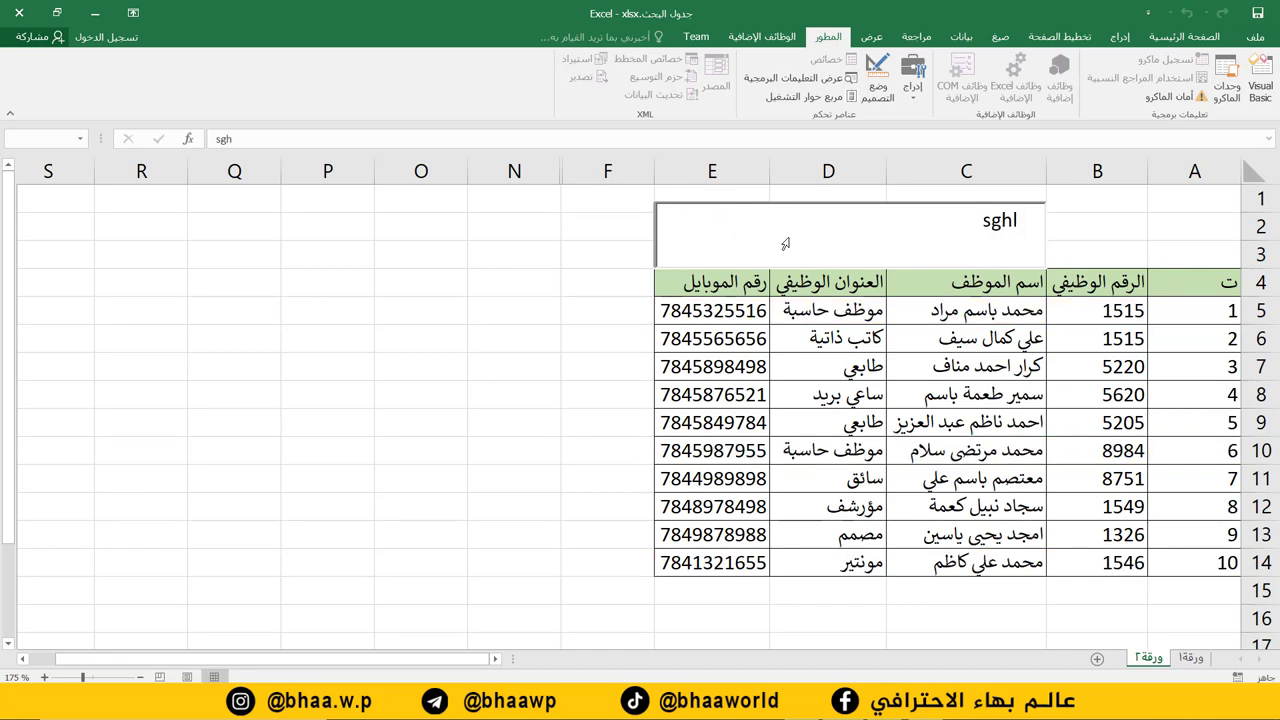
key("BackSpace")
key("BackSpace")
key("BackSpace")
key("BackSpace")
type("سلام")
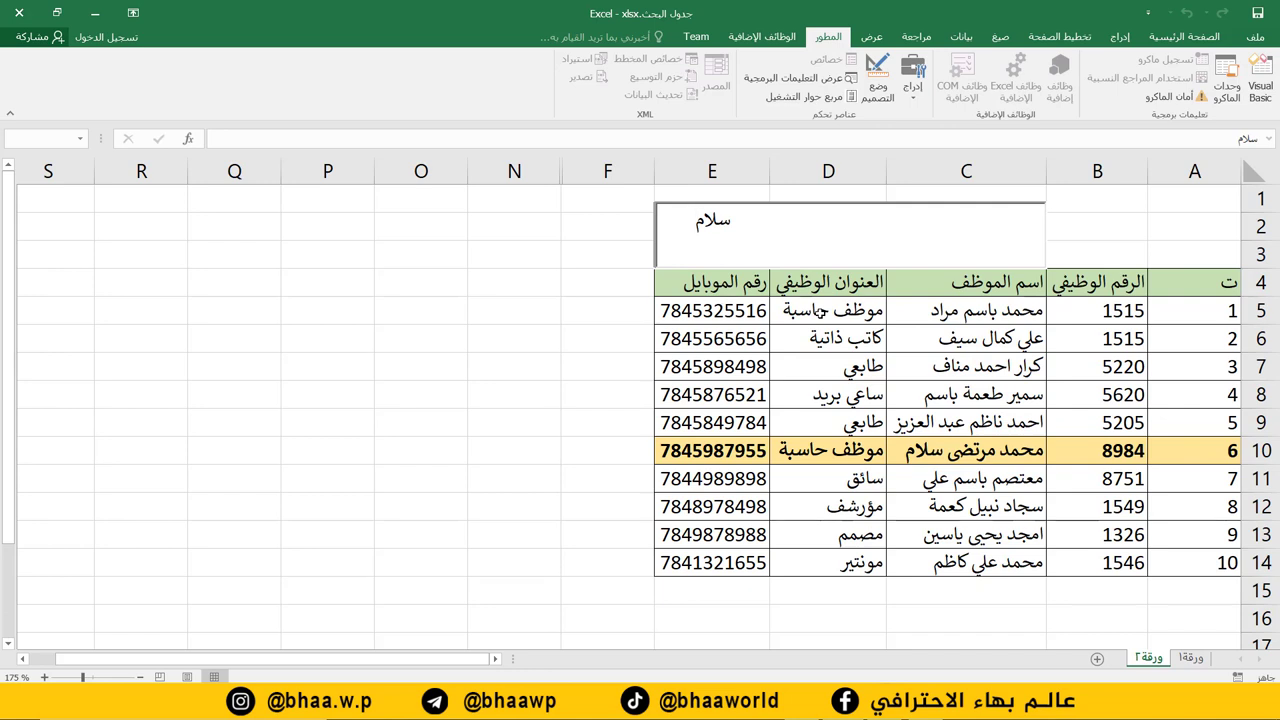
- Search in the text box for the job title ساعي, then for its shortened form سا
key("BackSpace")
key("BackSpace")
key("BackSpace")
key("BackSpace")
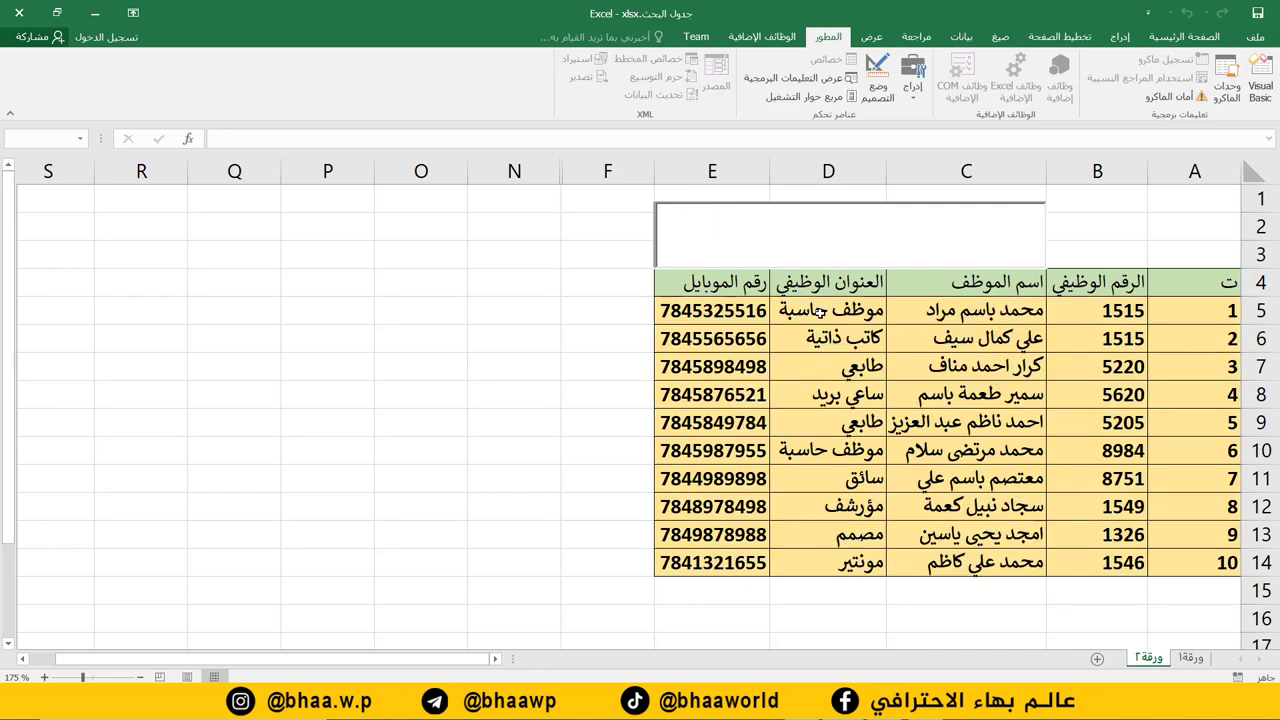
type("ساعي")
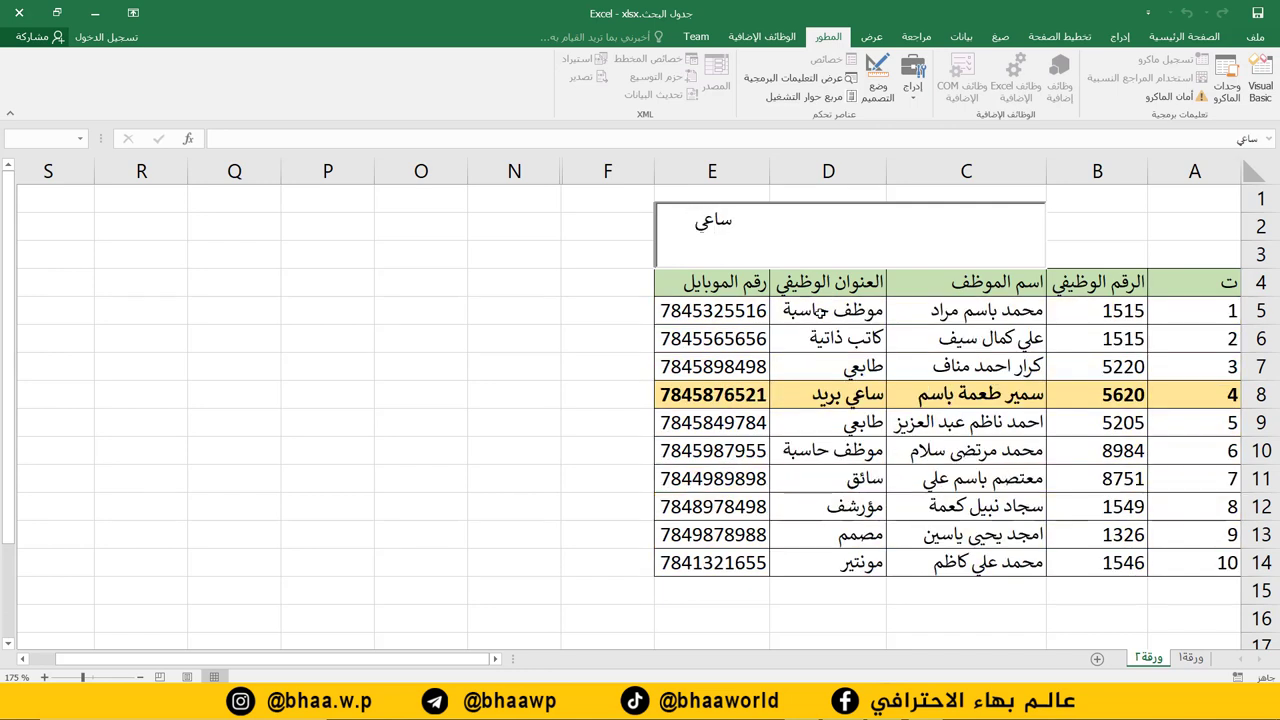
key("BackSpace")
key("BackSpace")
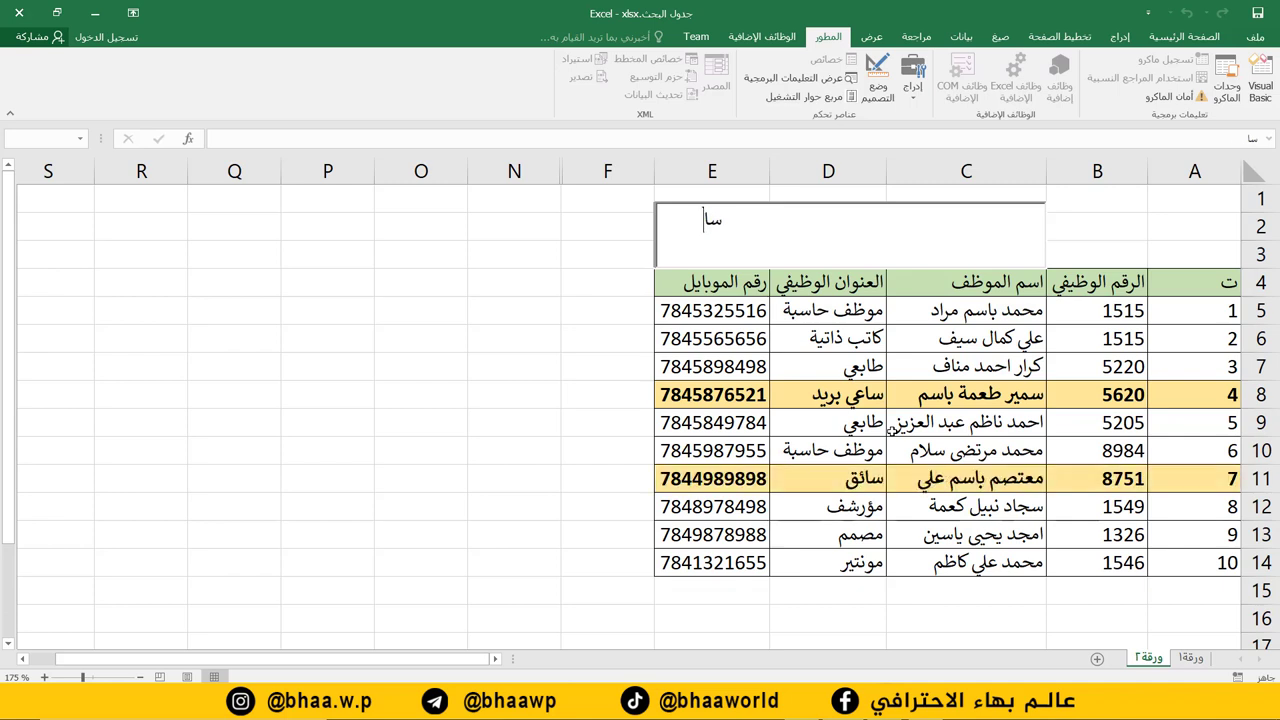
- Fill cells A2:C3 beside and behind the text box with gold
left_click_drag(1189, 232, 1042, 262)
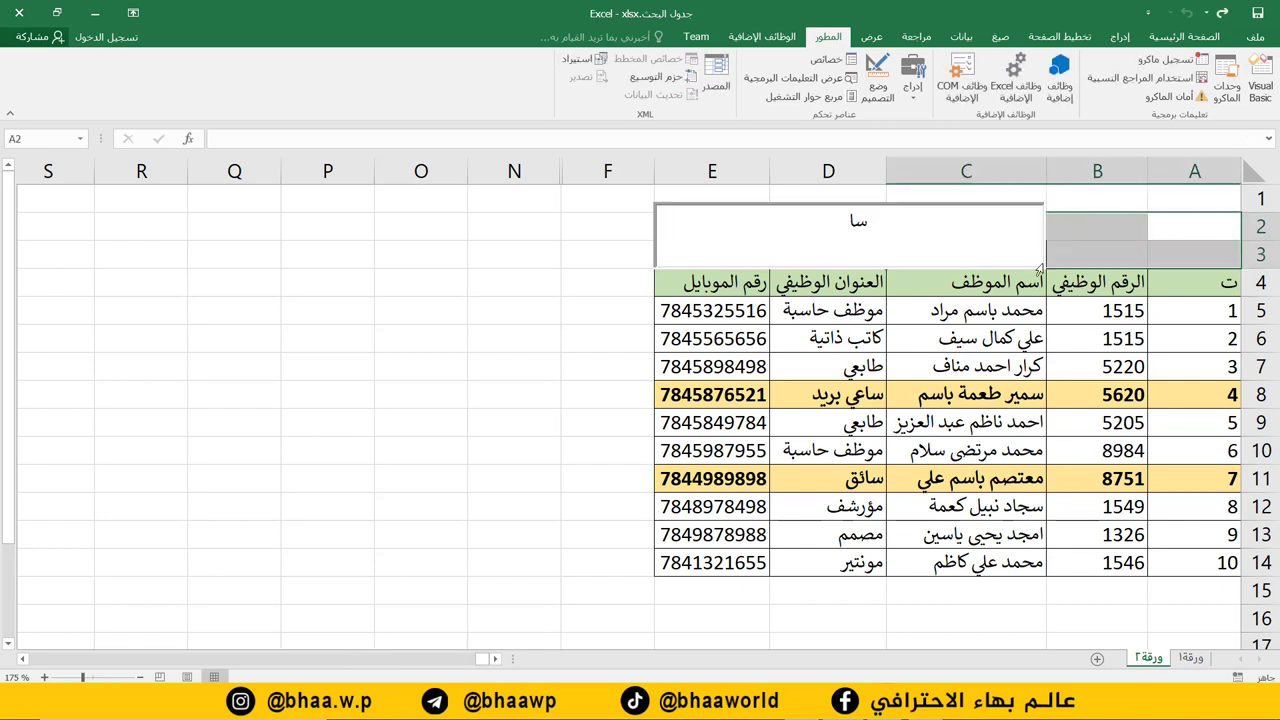
left_click(1188, 37)
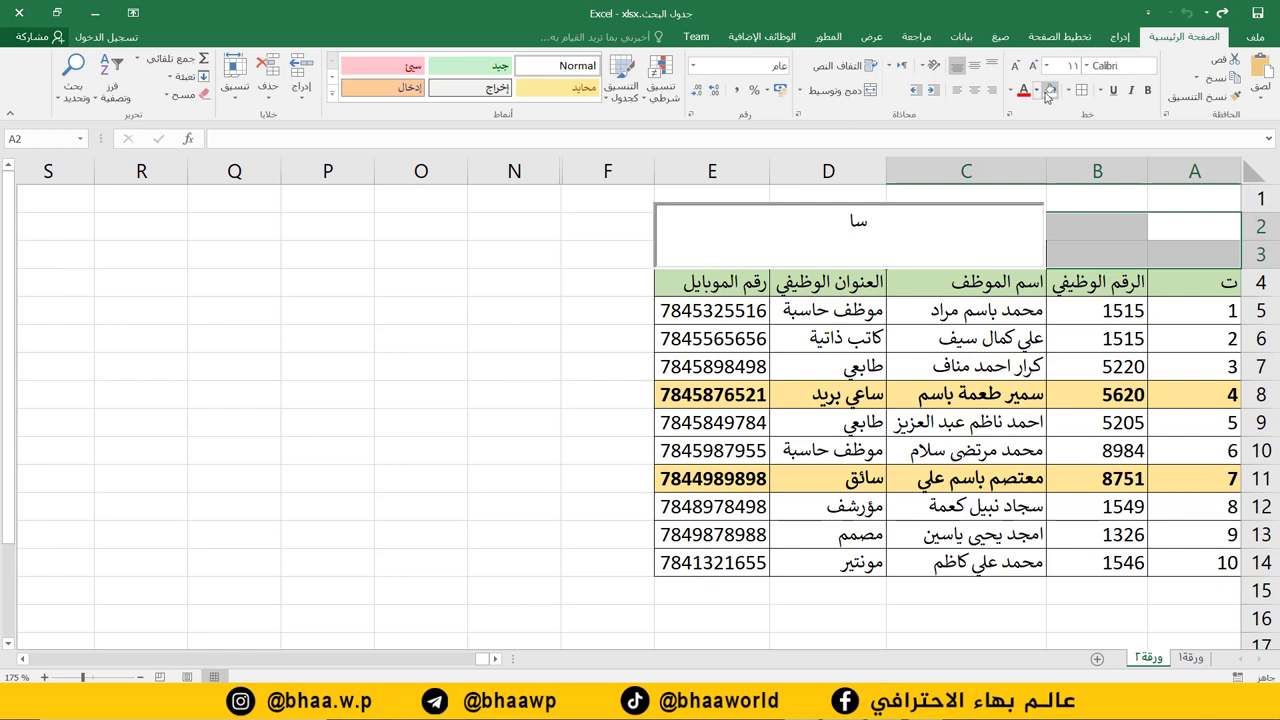
left_click(1045, 90)
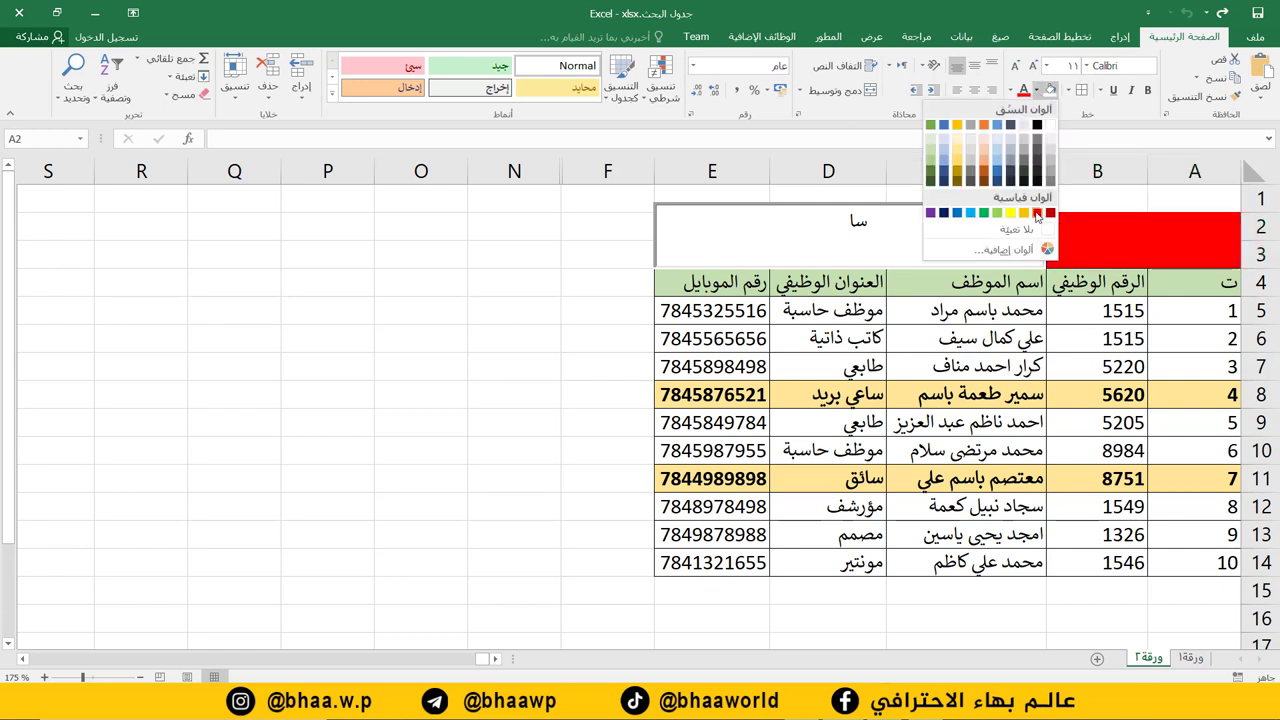
left_click(1036, 213)
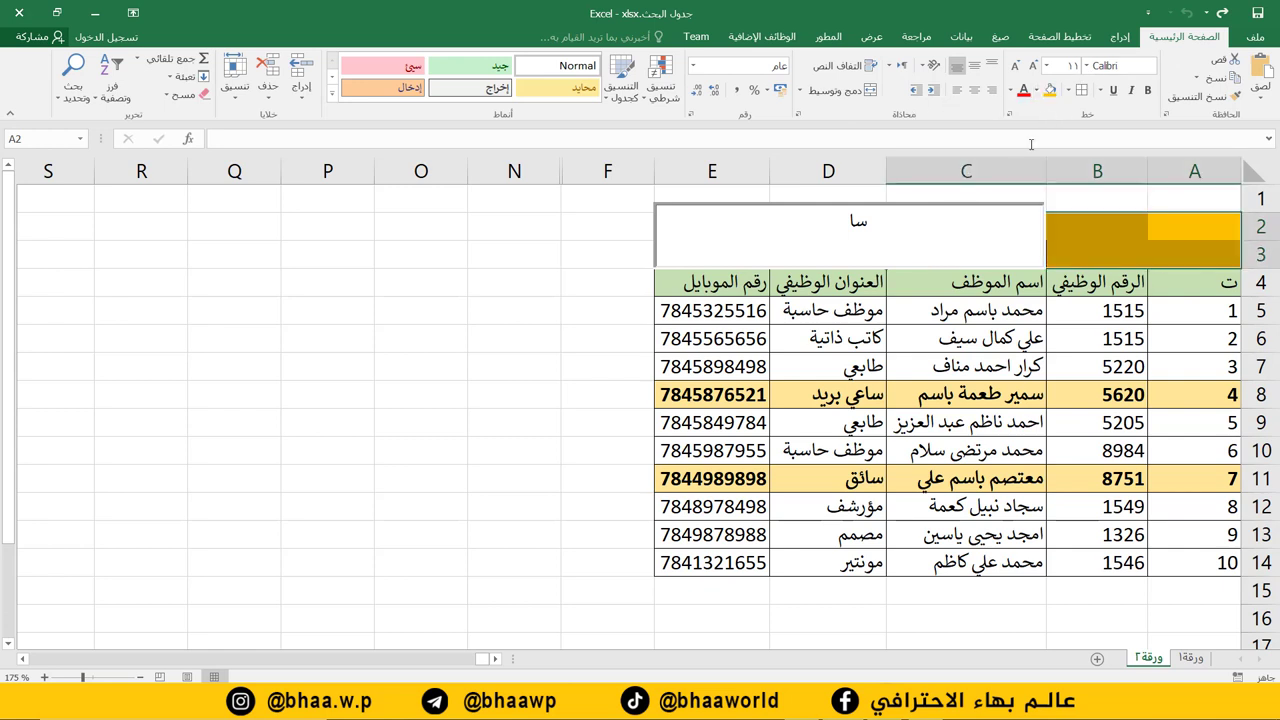
- Merge cells A2:C3, align the content vertically in the middle and turn off its horizontal centring
left_click(1082, 96)
left_click(849, 93)
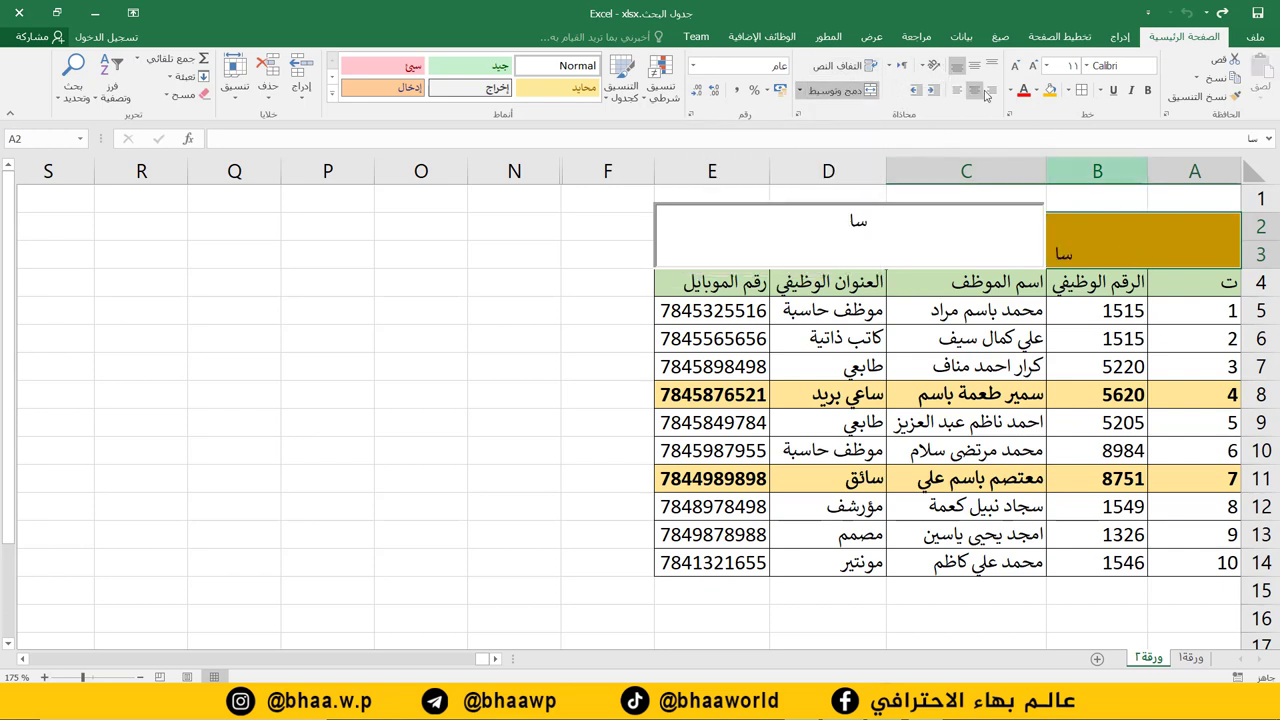
left_click(974, 65)
left_click(974, 90)
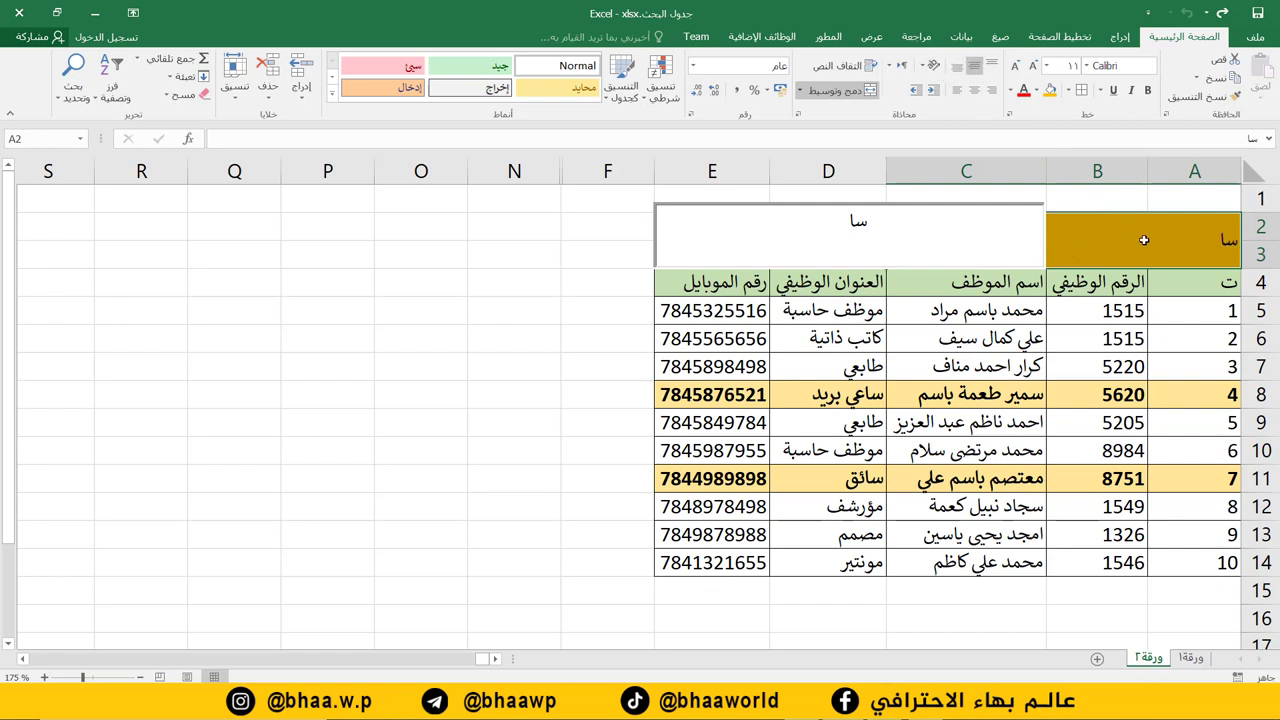
- Enter the label محرك البحث in the merged gold cell
type("محرك")
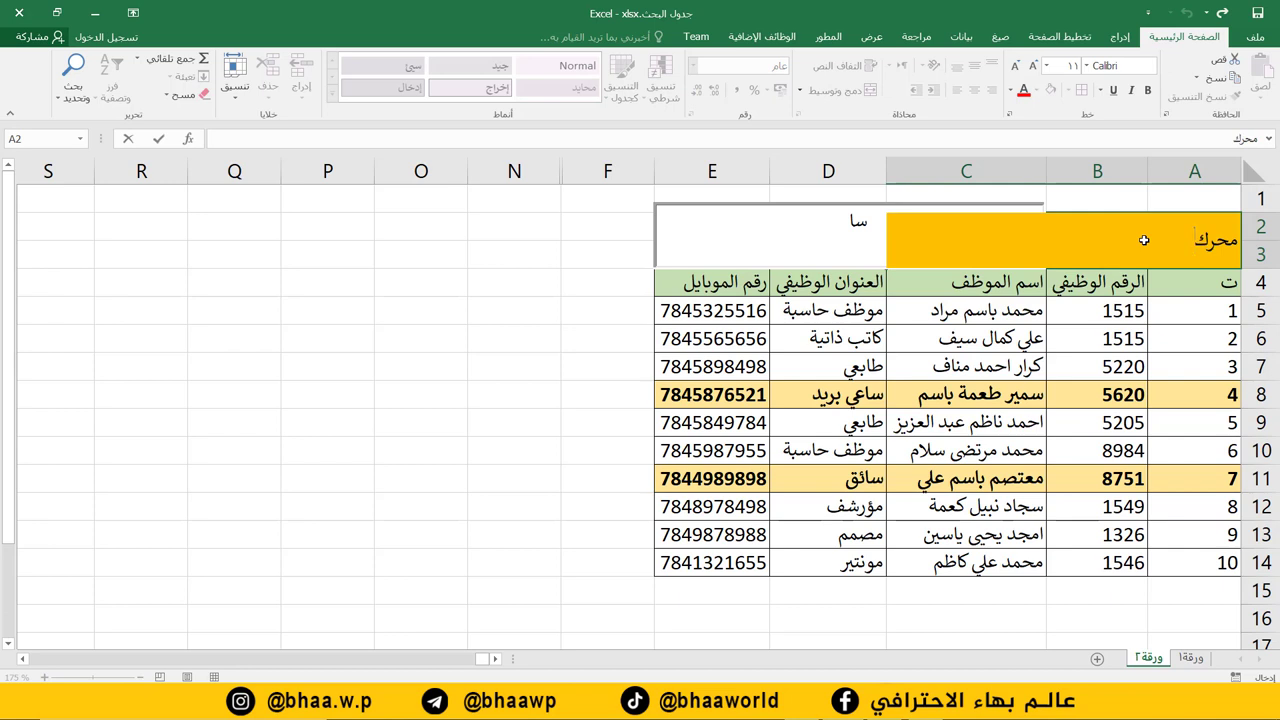
type(" البحث")
left_click(443, 257)
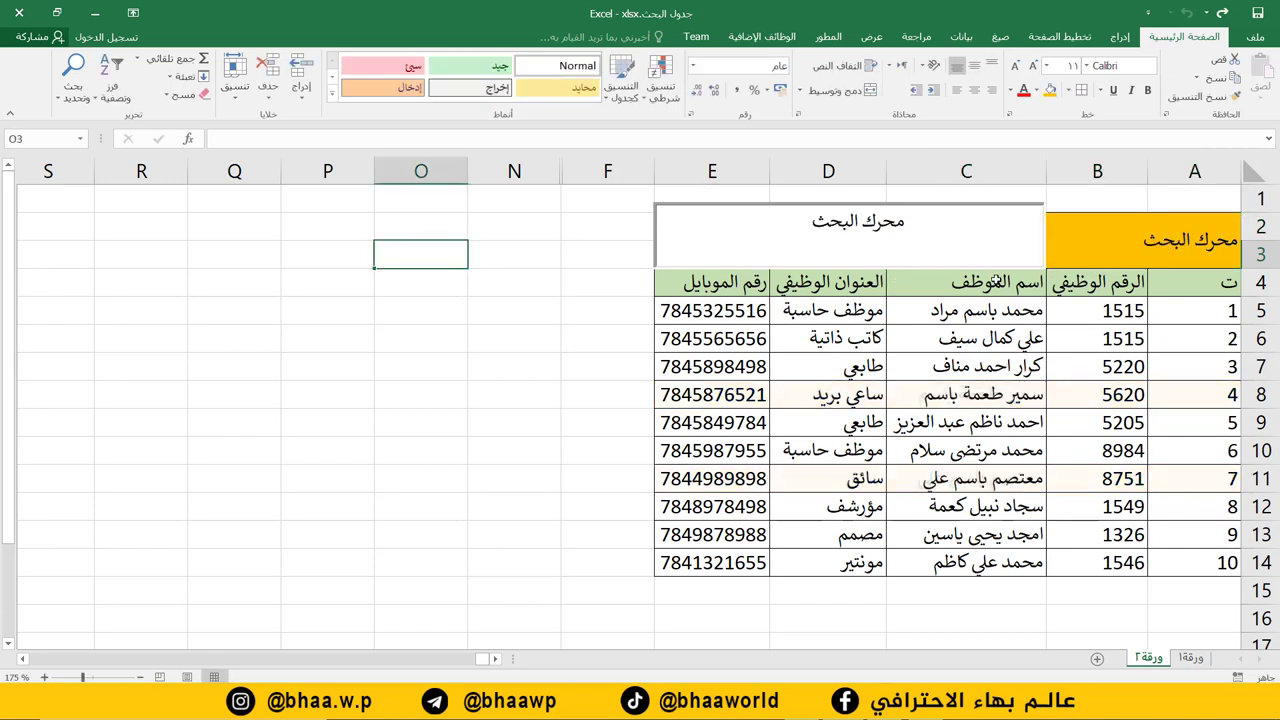
- Reduce the height of row 1 and increase row 3 so the merged gold cell lines up with the text box
left_click(1200, 235)
left_click_drag(1264, 212, 1265, 203)
left_click_drag(1252, 268, 1263, 270)
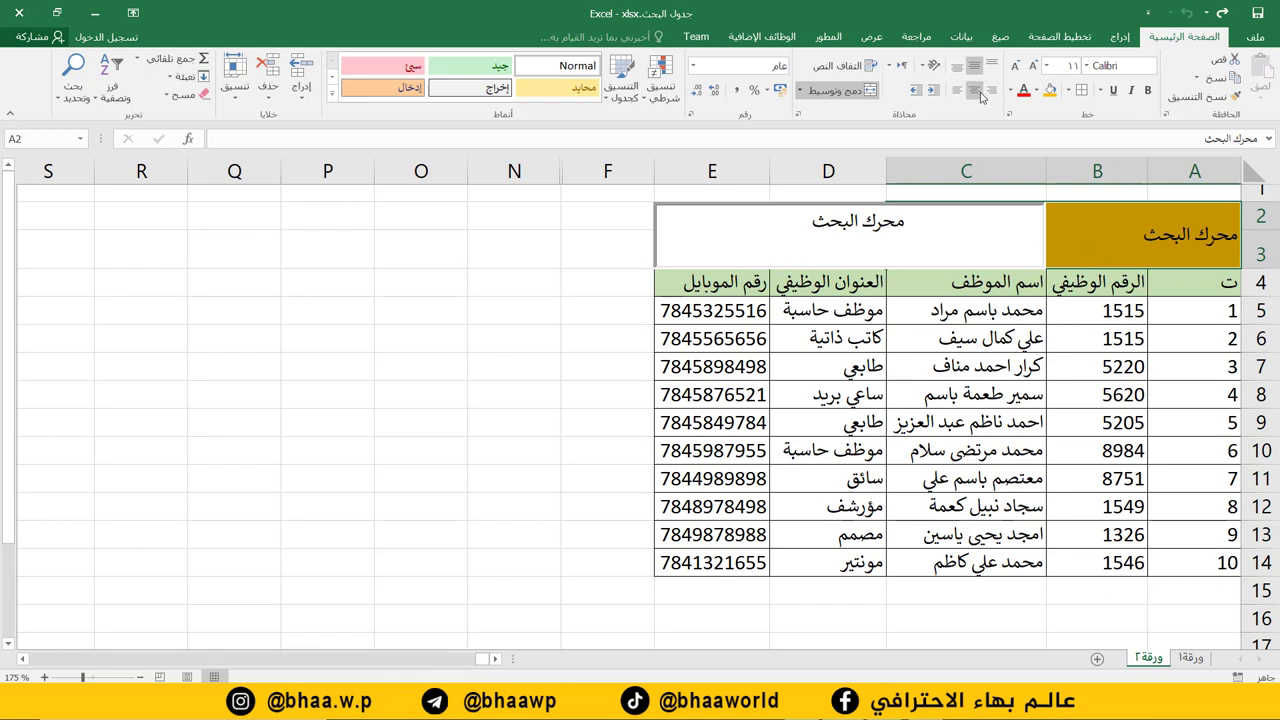
- Right-align the محرك البحث label and add leading spaces to place it midway in the uncovered part of the gold cell
left_click(975, 89)
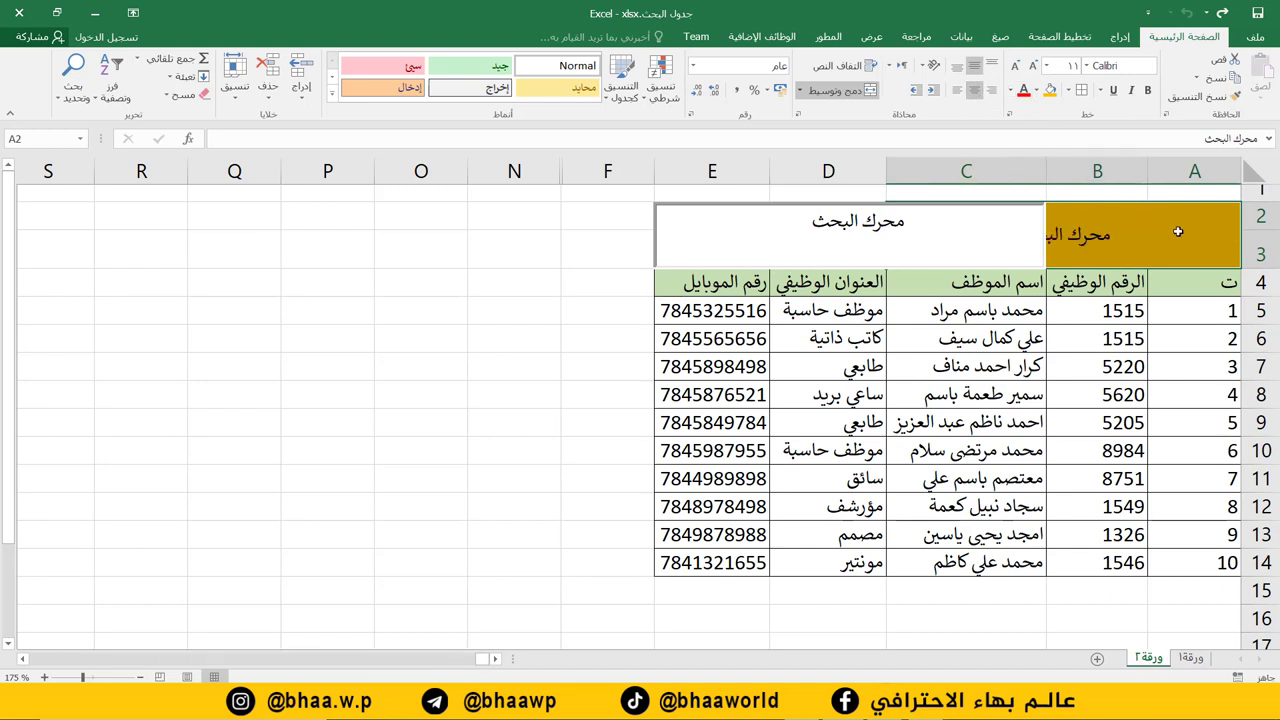
left_click(997, 89)
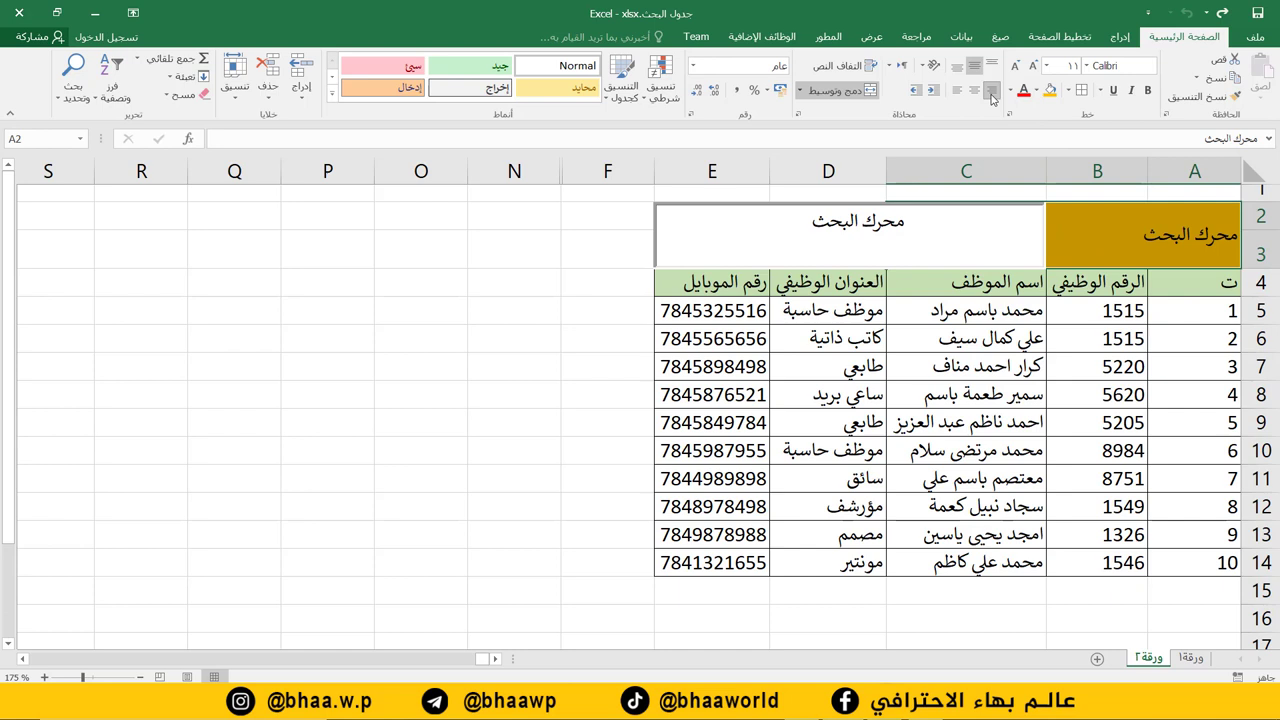
double_click(1233, 234)
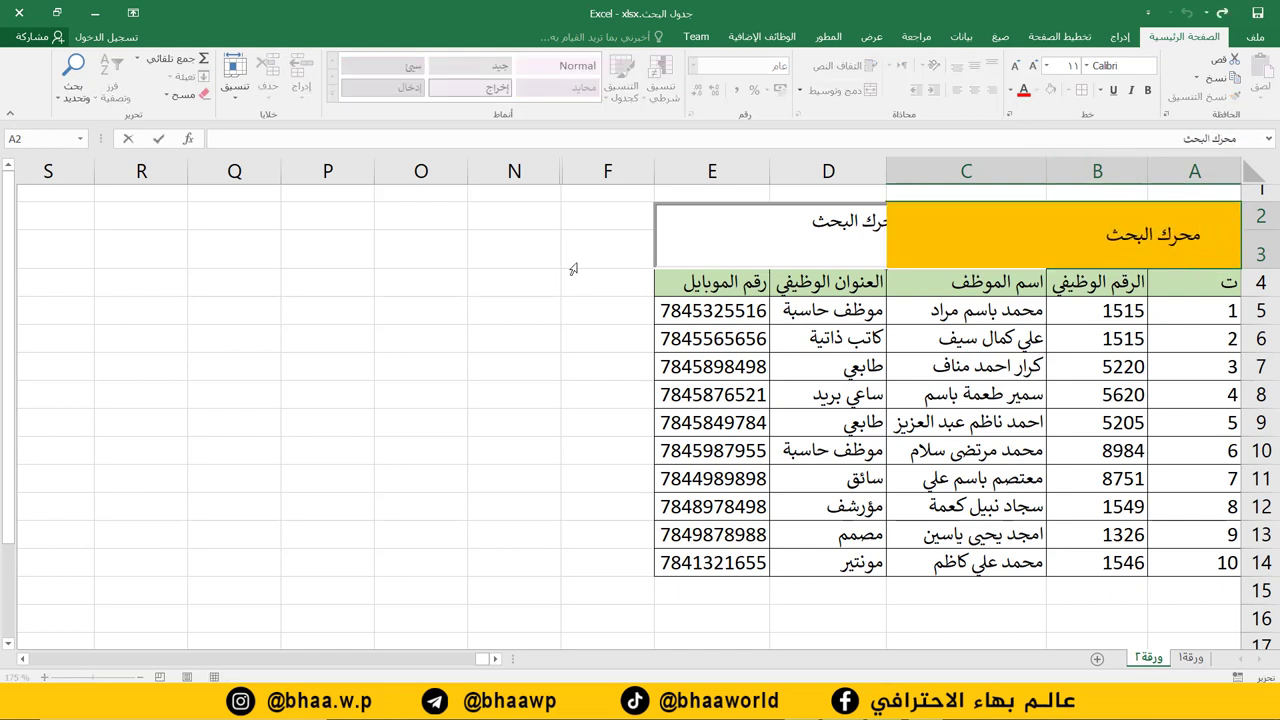
left_click(346, 262)
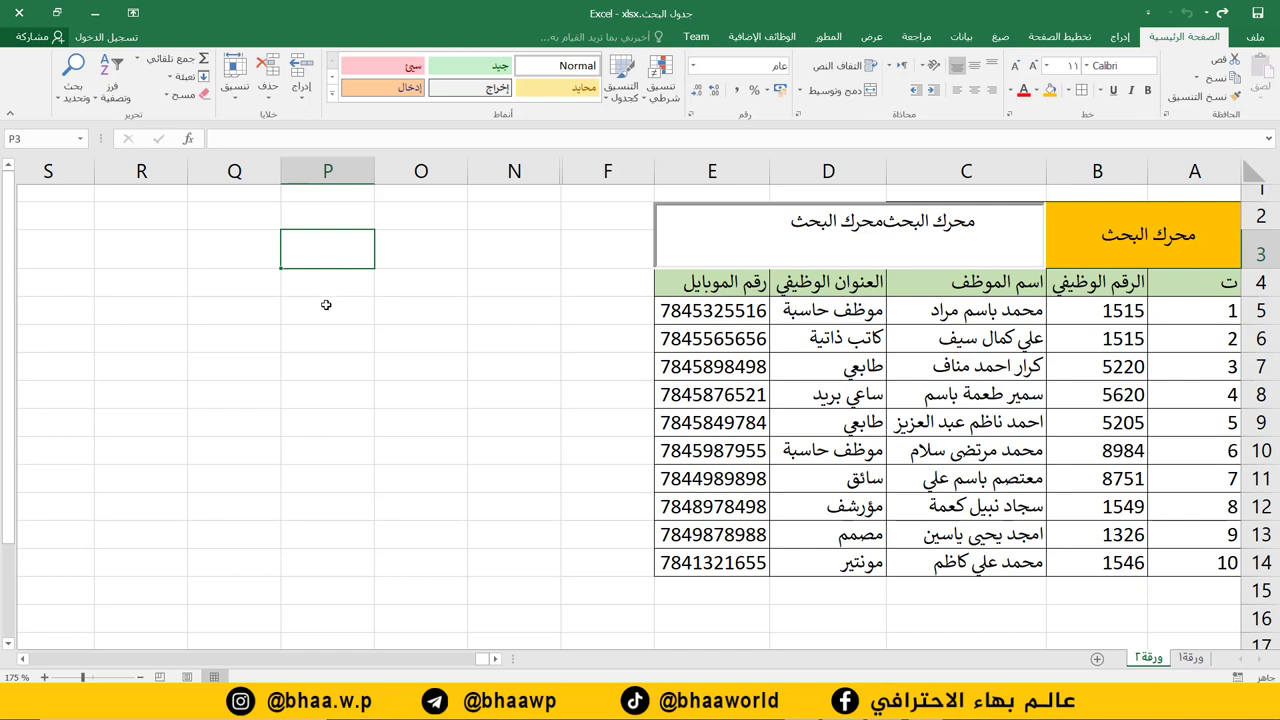
- Replace the text box content with سا and extend it to ساعي to search for the job title
double_click(886, 241)
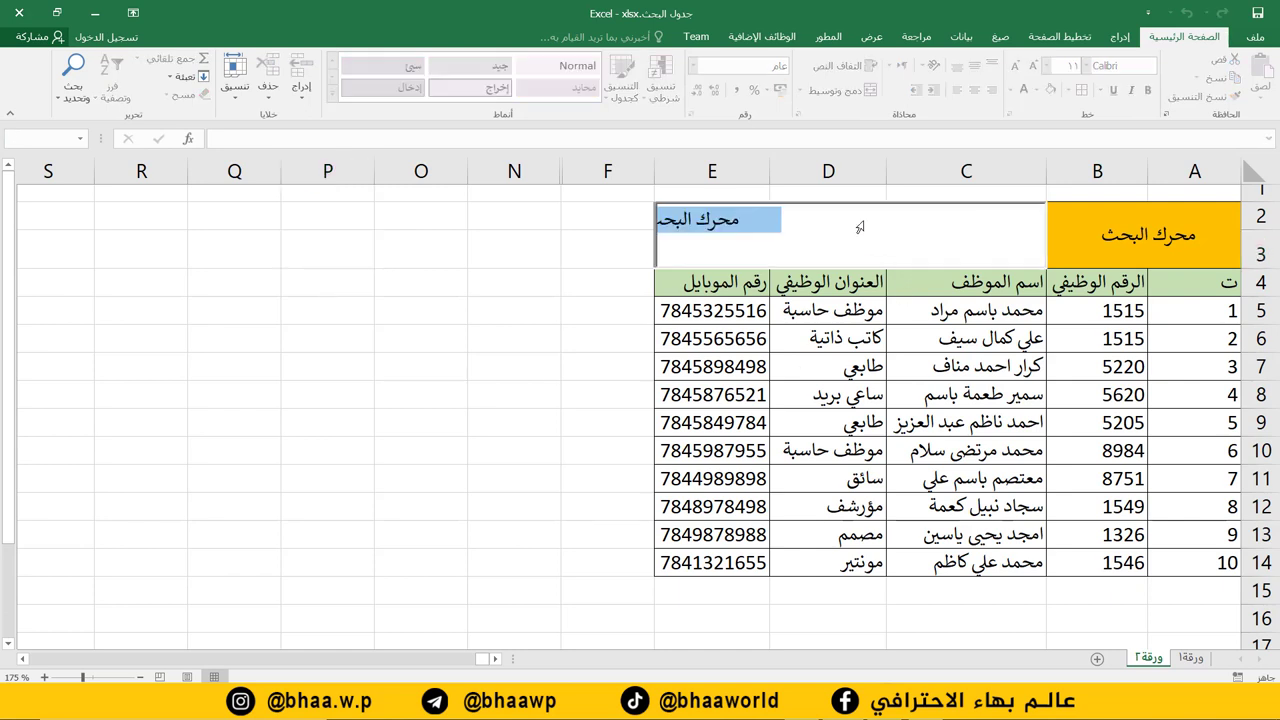
type("سا")
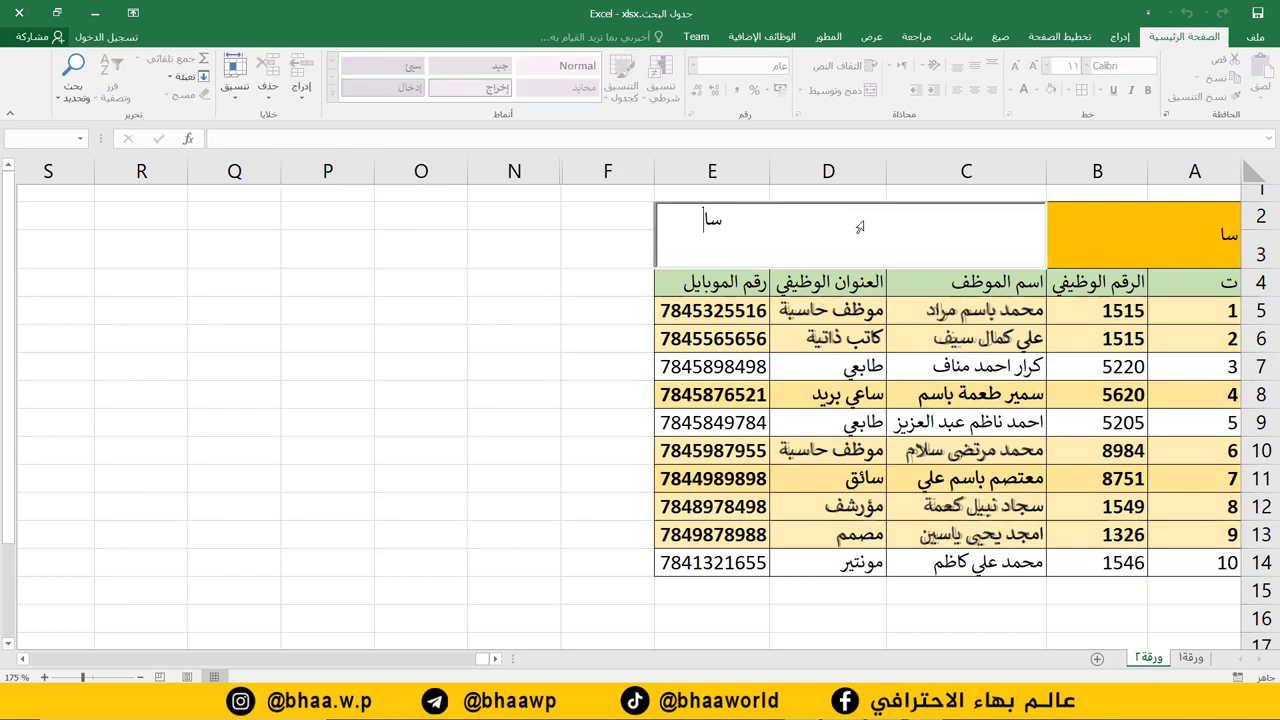
type("عي")
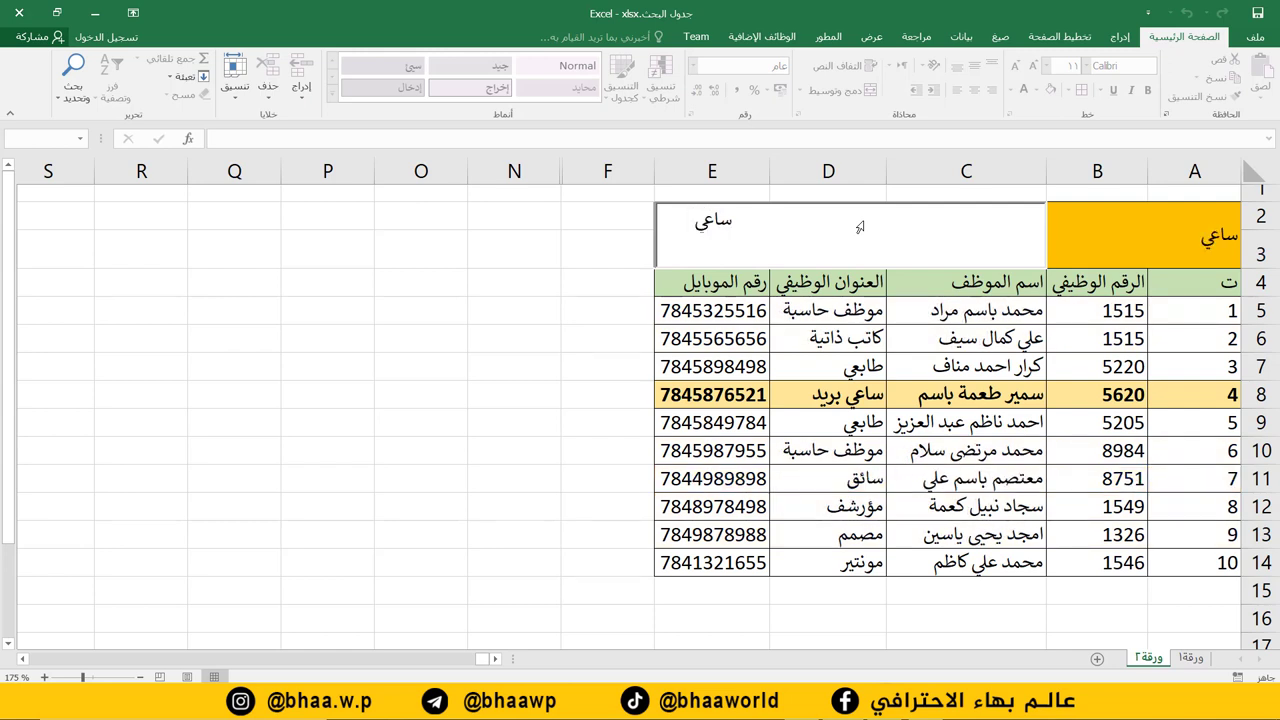
- Clear the text box and search the table for an employee's first name
key("BackSpace")
key("BackSpace")
key("BackSpace")
key("BackSpace")
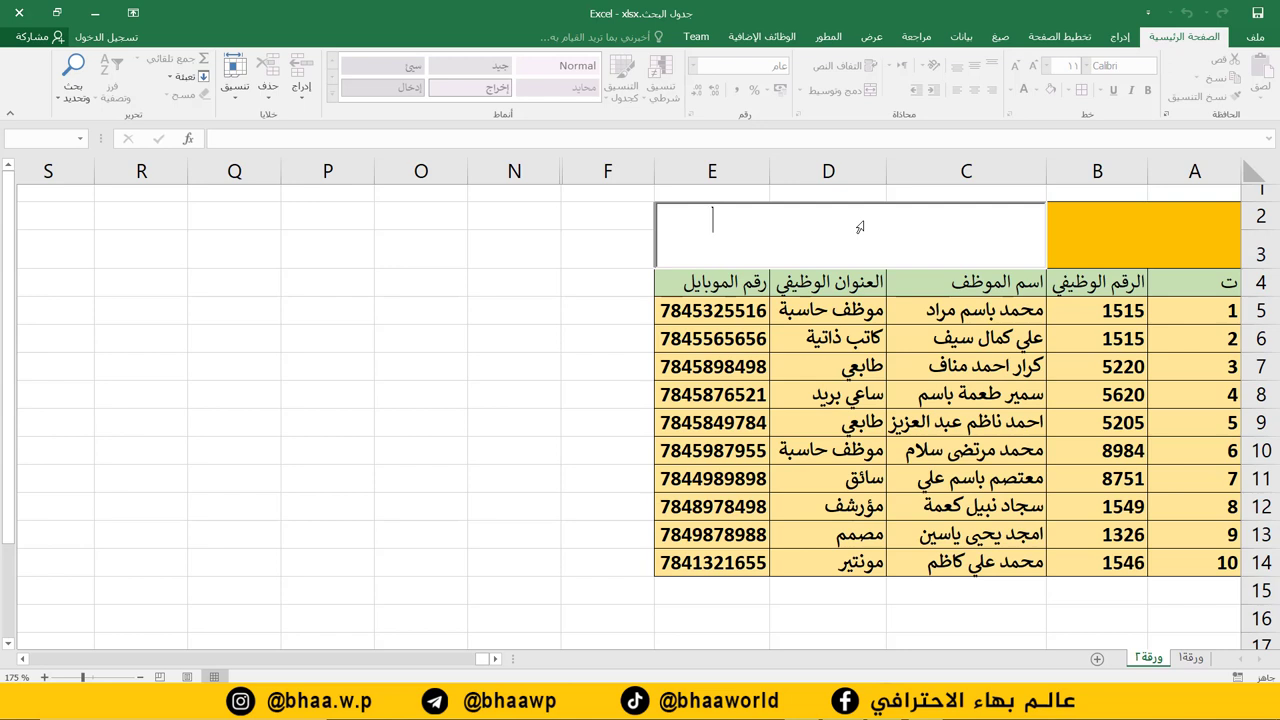
type("محمد")
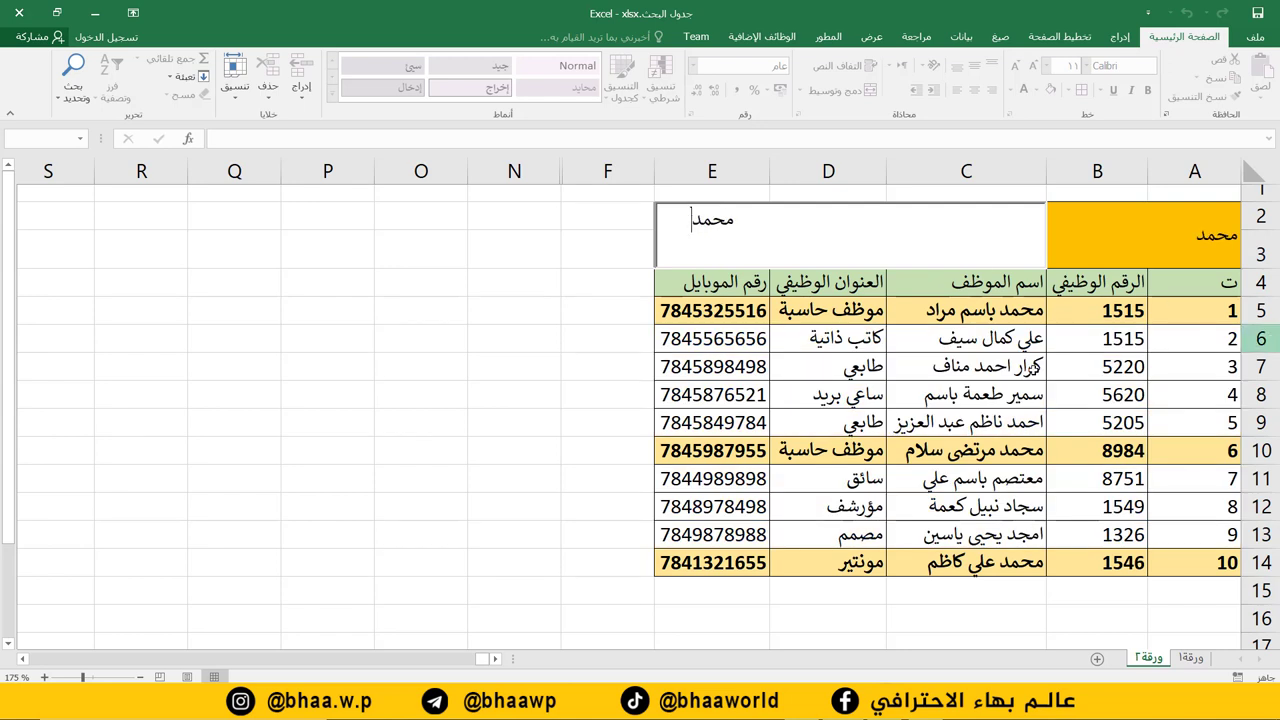